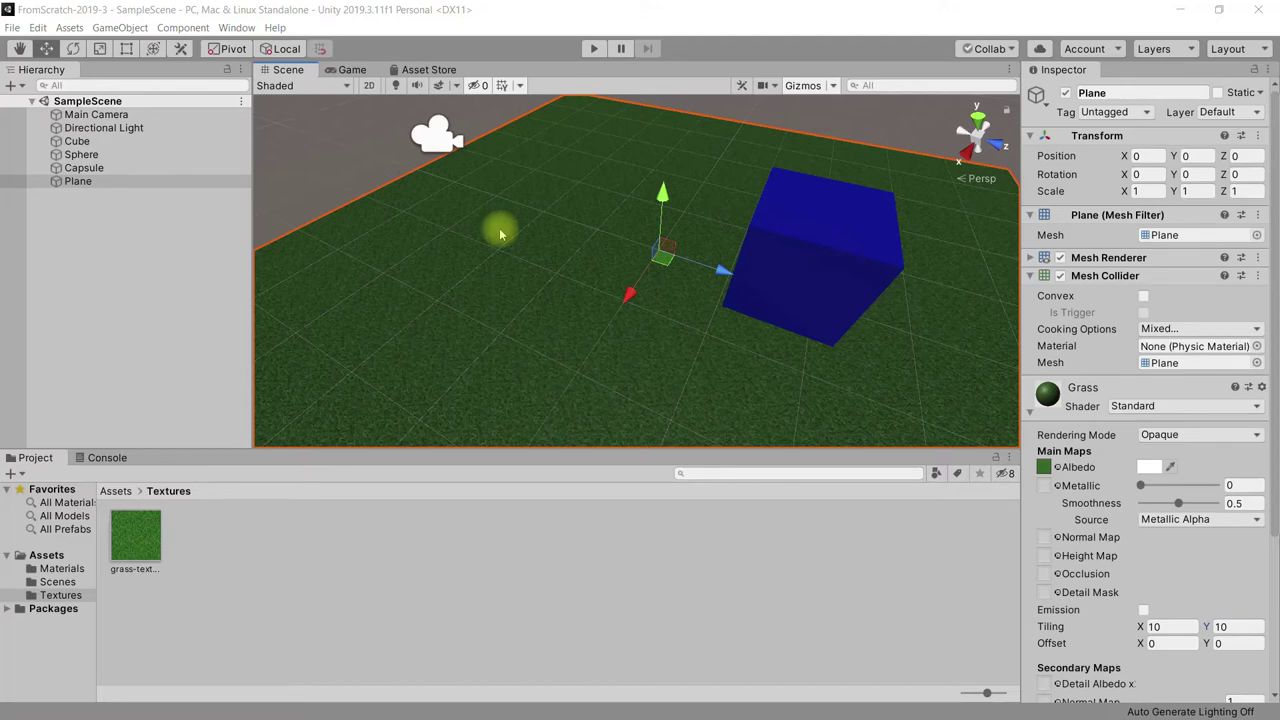
- Test-play the grass scene with the Game view at about 2x, then switch to the Asset Store
{"action": "left_click", "coordinate": [593, 48]}
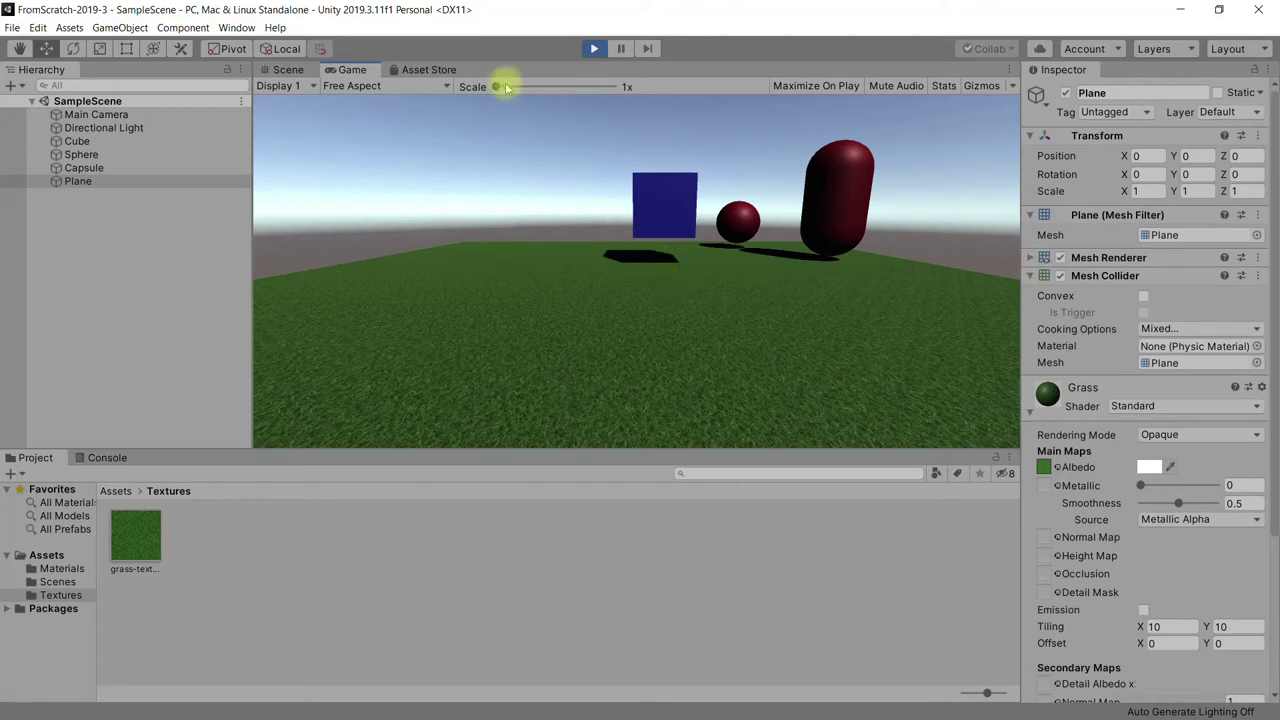
{"action": "mouse_move", "coordinate": [496, 87]}
{"action": "left_mouse_down"}
{"action": "mouse_move", "coordinate": [548, 101]}
{"action": "mouse_move", "coordinate": [536, 104]}
{"action": "mouse_move", "coordinate": [551, 118]}
{"action": "mouse_move", "coordinate": [486, 108]}
{"action": "left_mouse_up"}
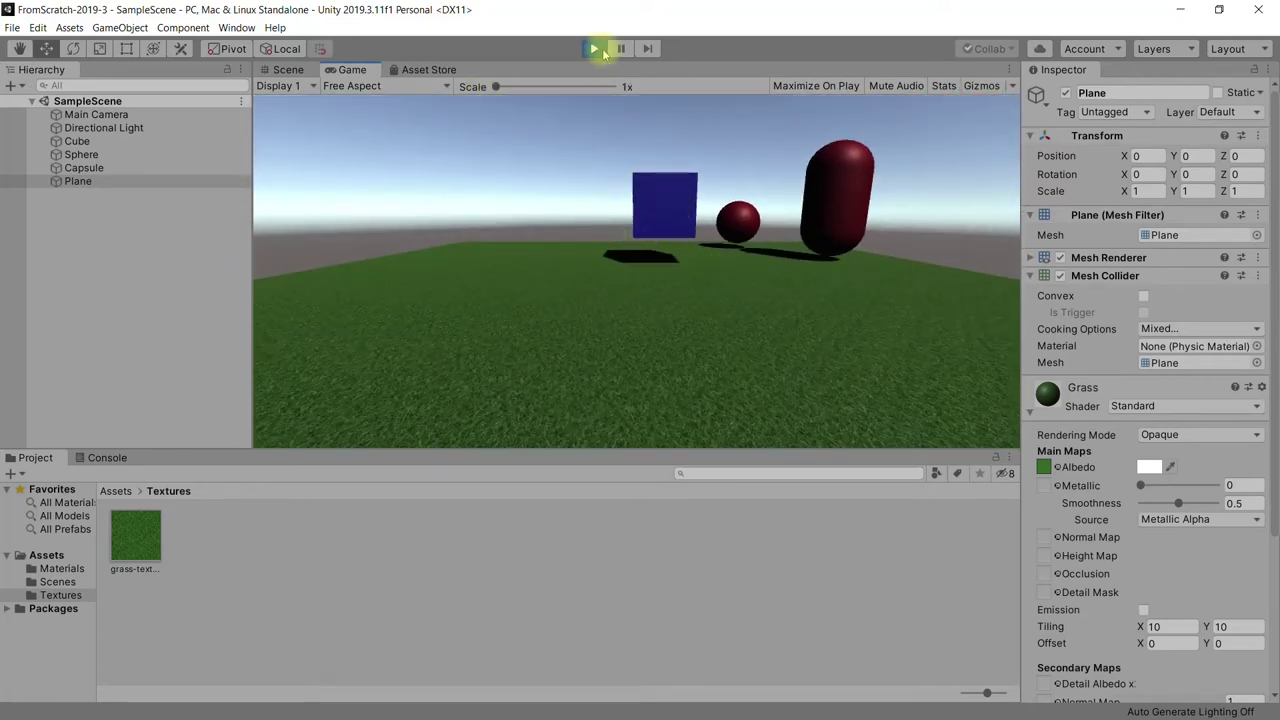
{"action": "left_click", "coordinate": [594, 48]}
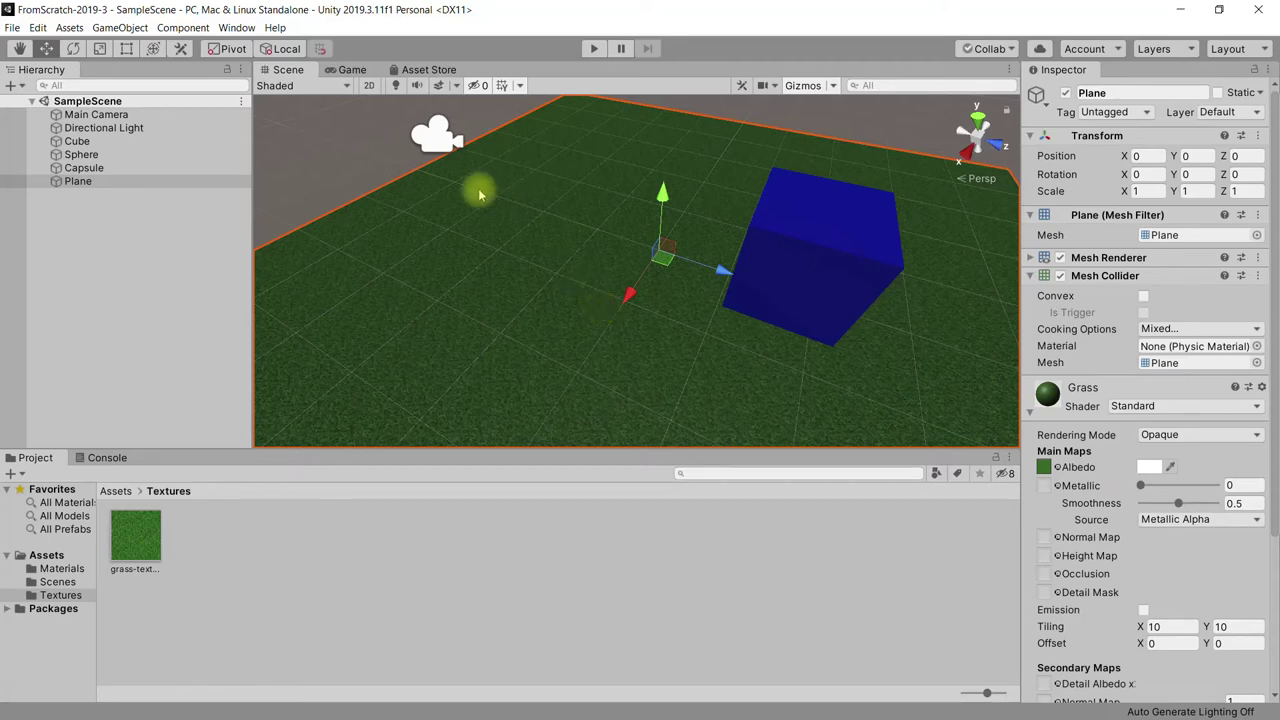
{"action": "left_click", "coordinate": [420, 69]}
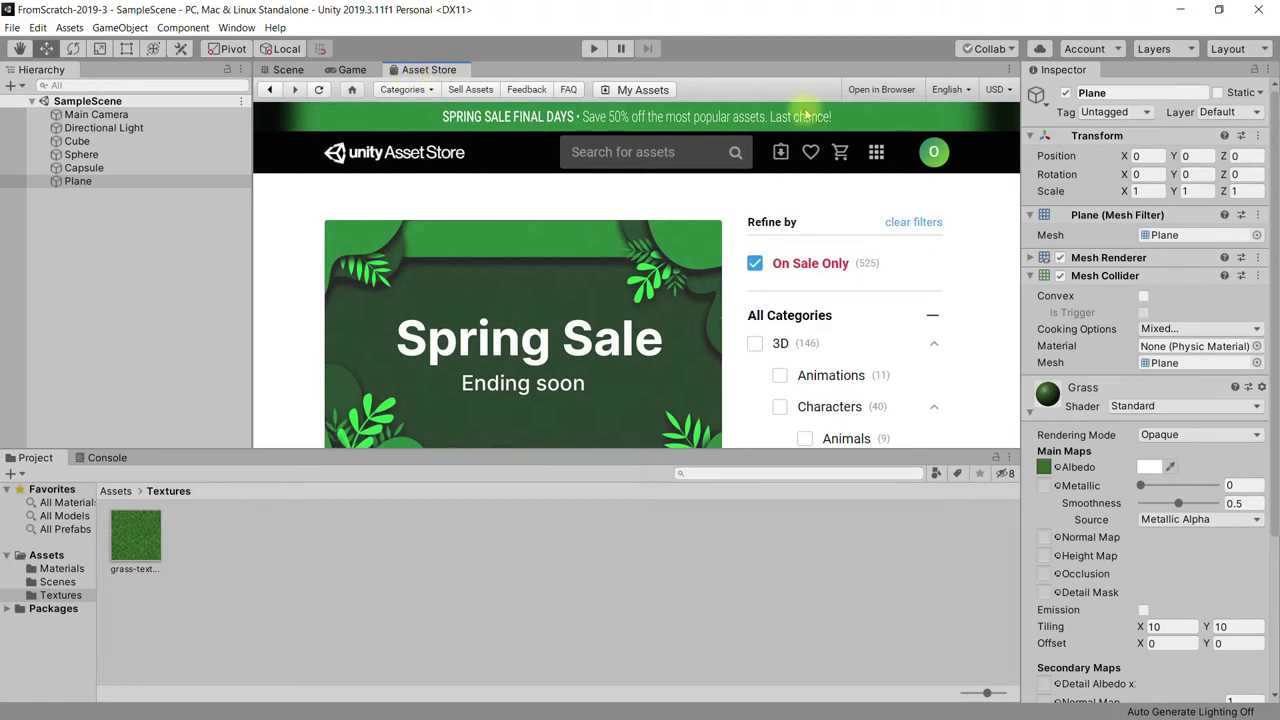
- Bring the Asset Store window into focus via the Window menu
{"action": "left_click", "coordinate": [1225, 50]}
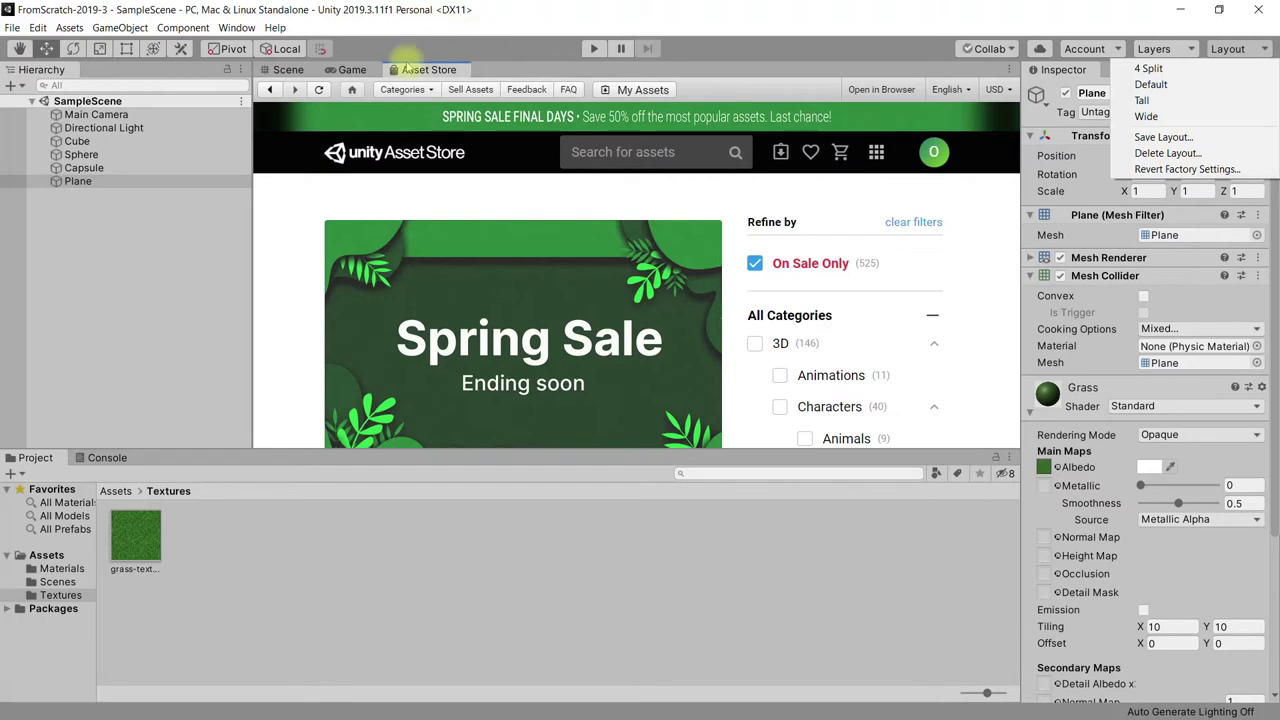
{"action": "left_click", "coordinate": [240, 28]}
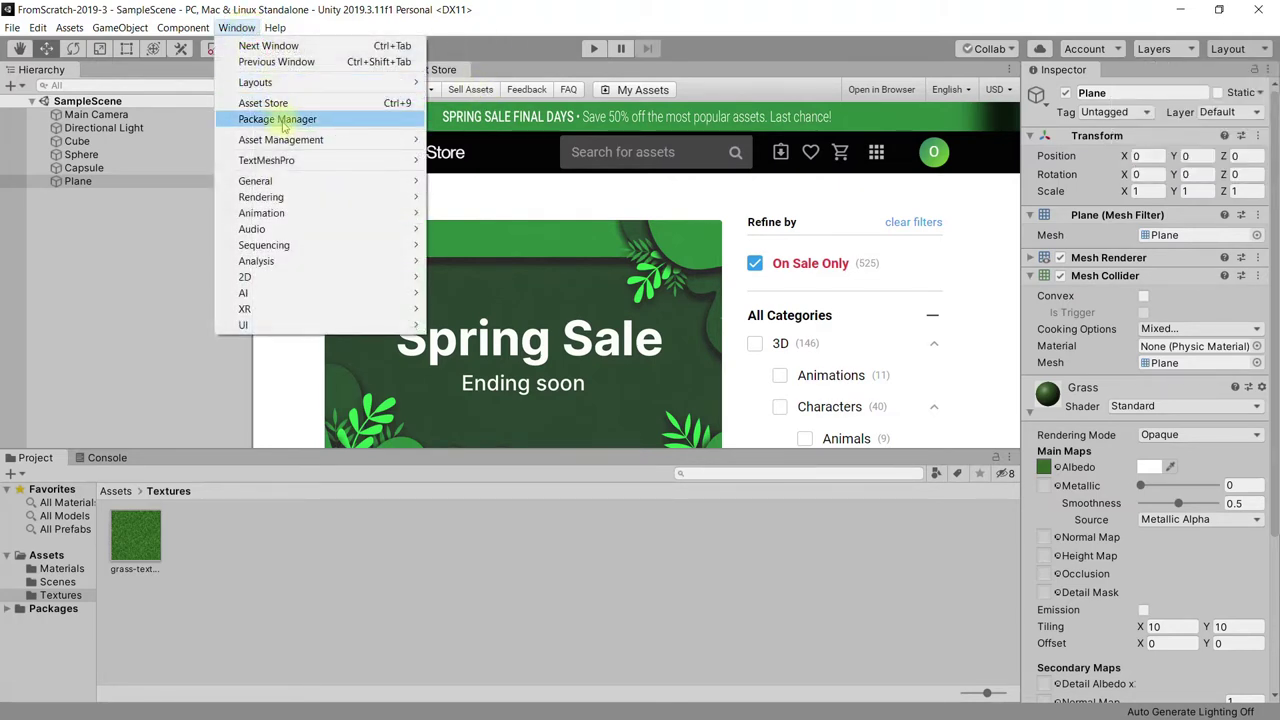
{"action": "left_click", "coordinate": [404, 108]}
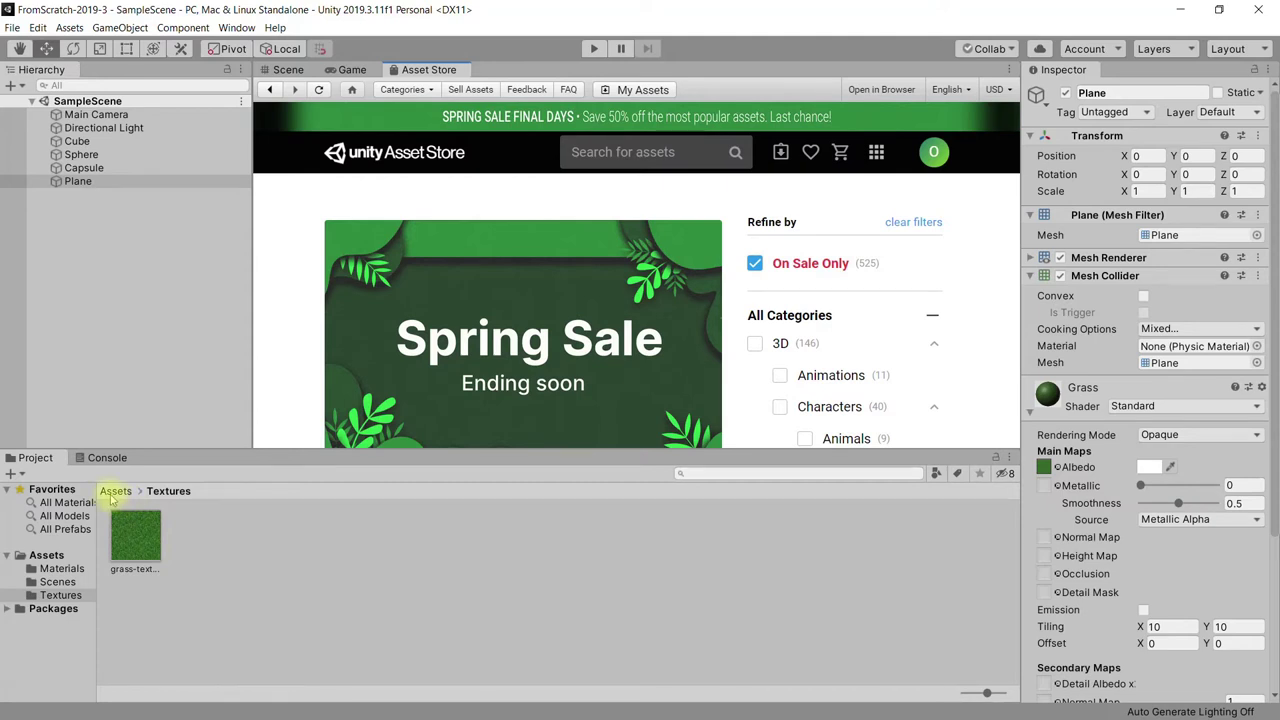
- Show the top-level Assets folder with its Materials, Scenes and Textures folders
{"action": "left_click", "coordinate": [115, 491]}
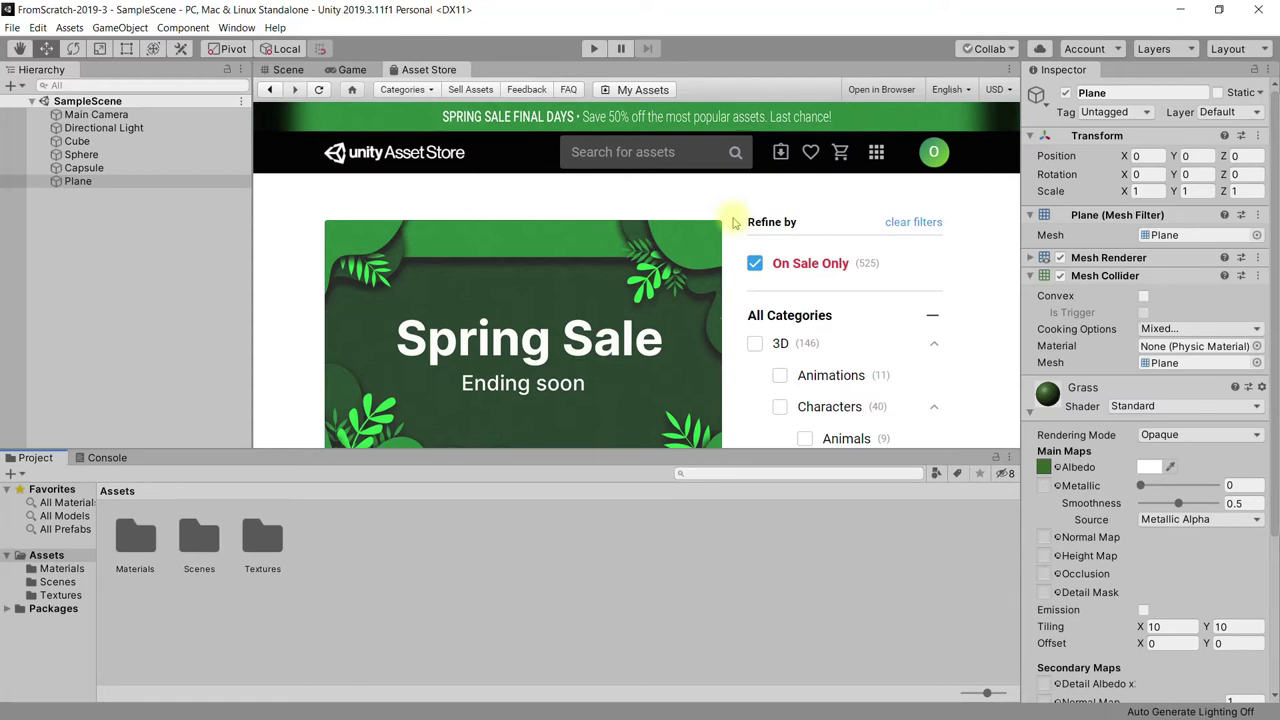
{"action": "scroll", "coordinate": [740, 250], "scroll_direction": "down", "scroll_amount": 3}
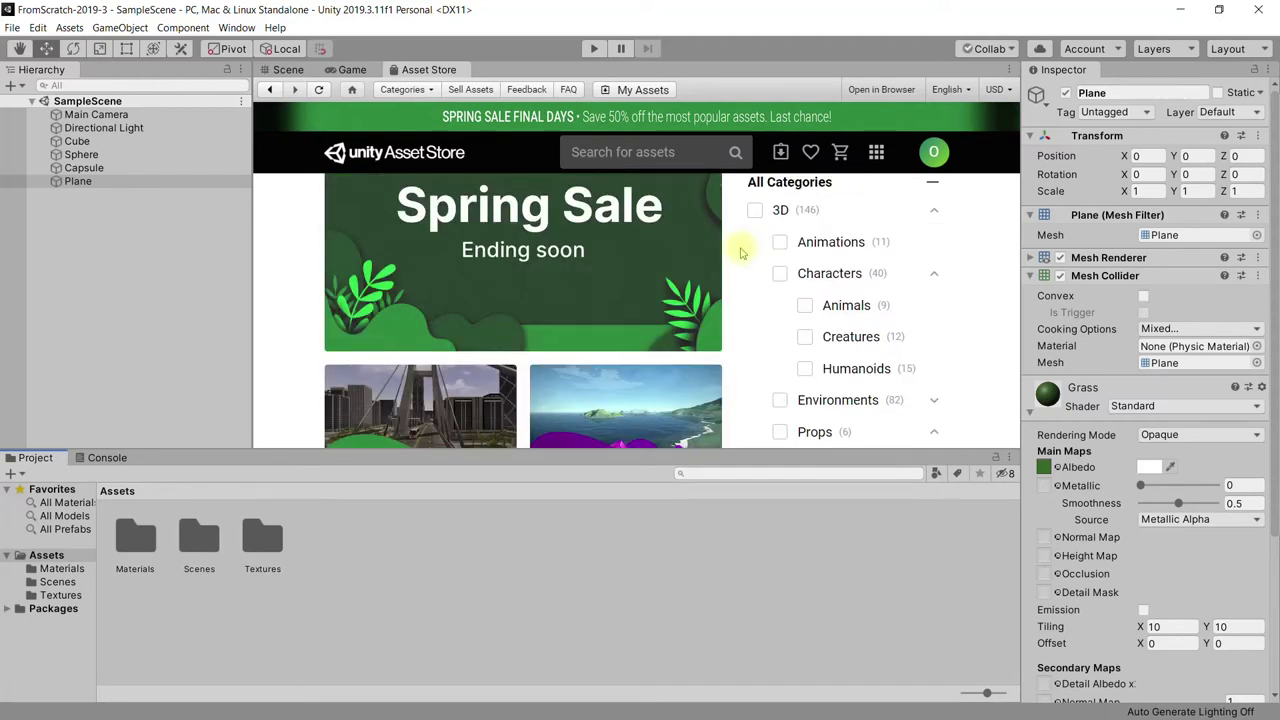
{"action": "scroll", "coordinate": [741, 253], "scroll_direction": "up", "scroll_amount": 3}
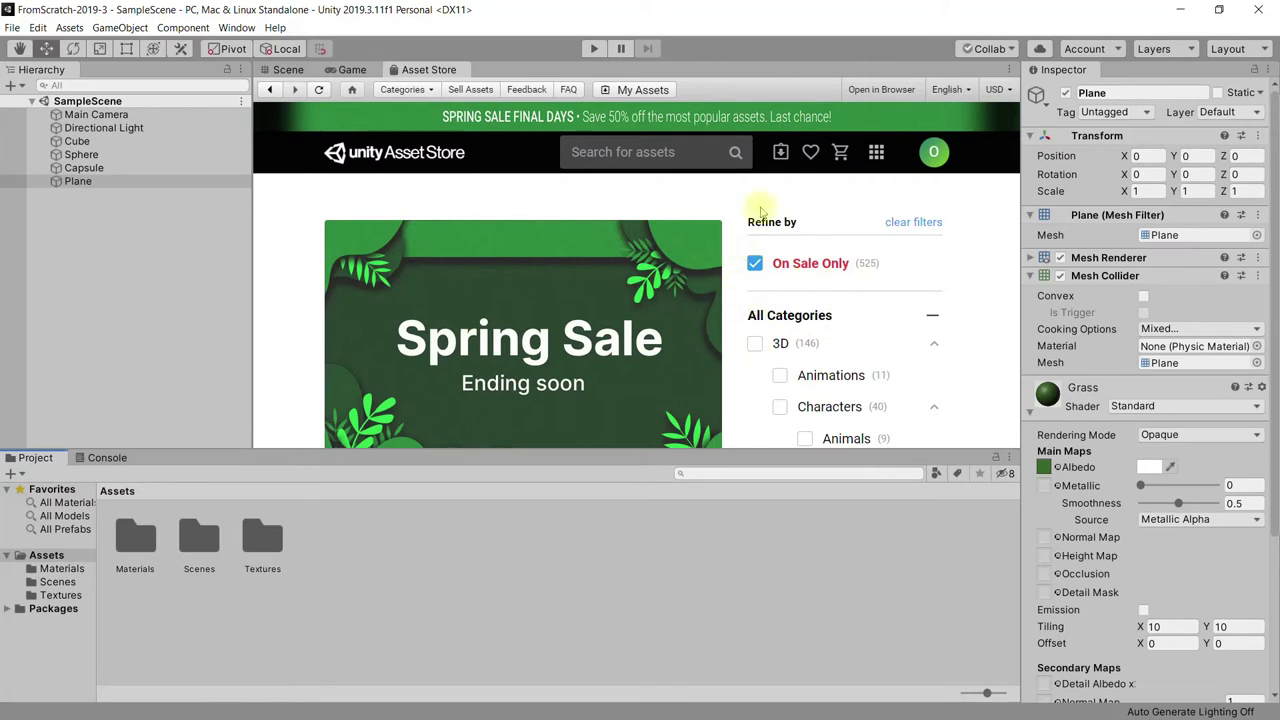
{"action": "left_click", "coordinate": [1010, 70]}
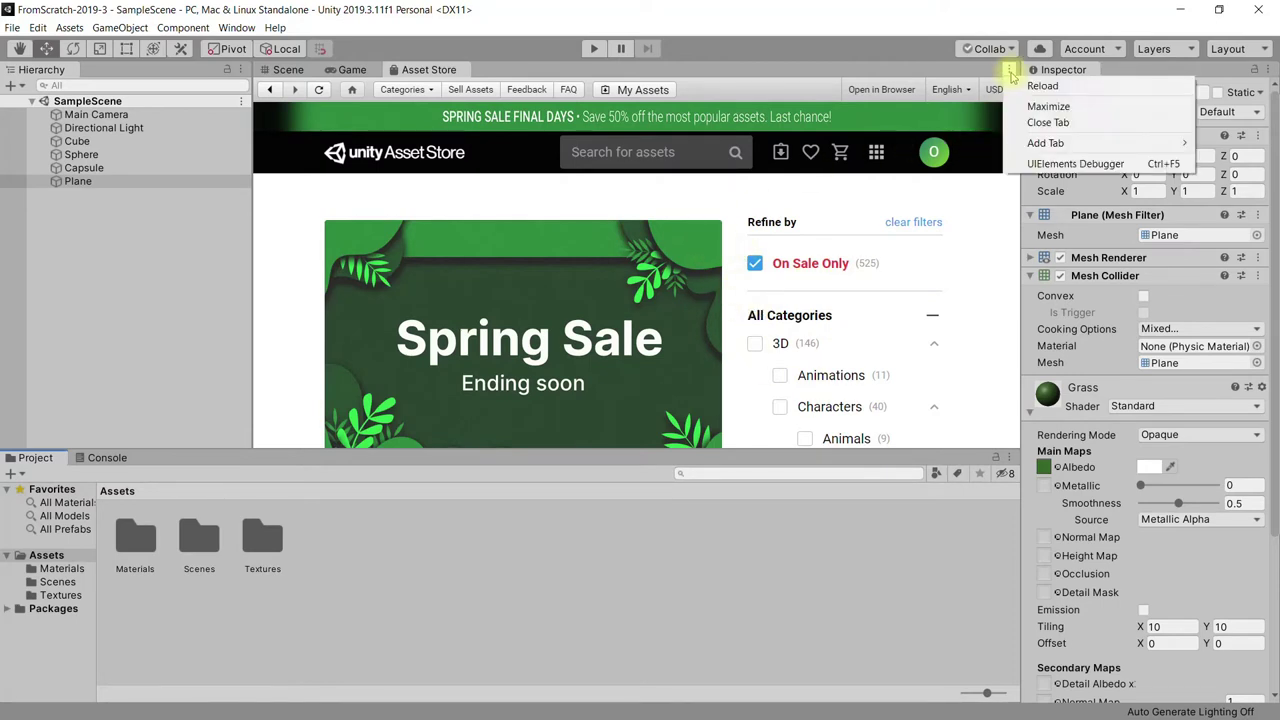
- Maximize the Asset Store and collapse the 3D, 2D and Audio categories
{"action": "left_click", "coordinate": [1048, 106]}
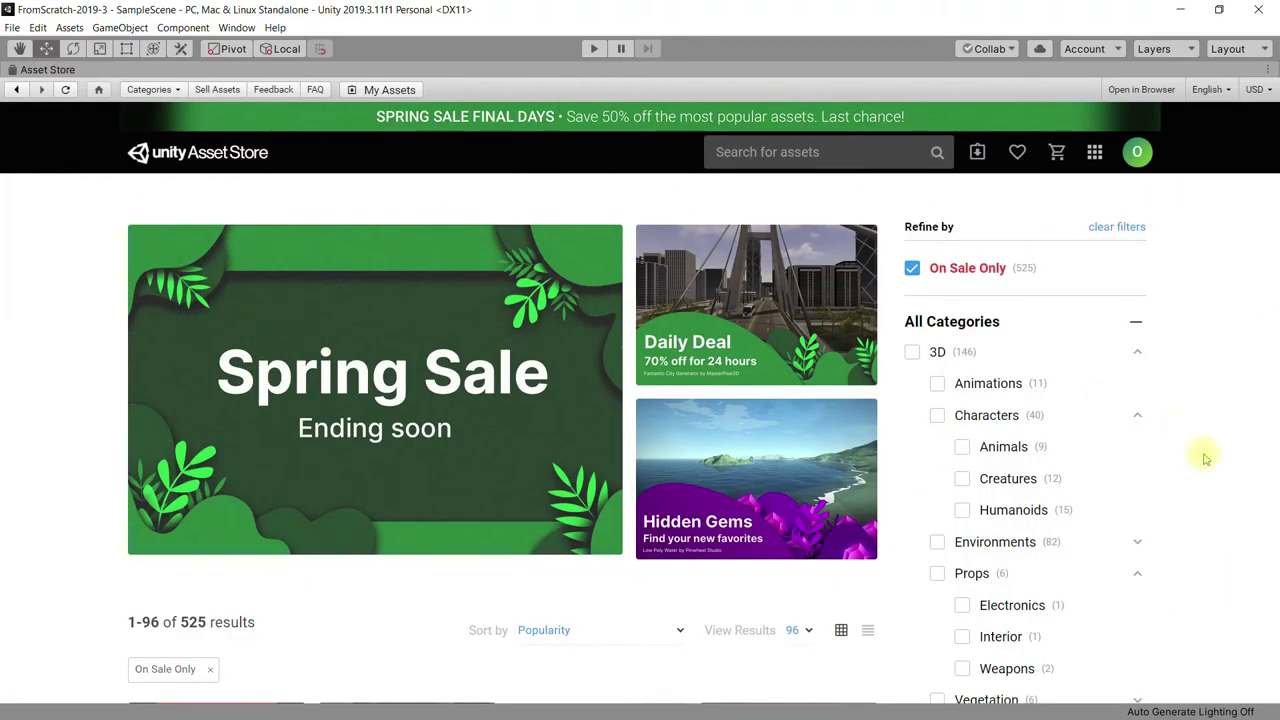
{"action": "scroll", "coordinate": [1210, 333], "scroll_direction": "down", "scroll_amount": 1}
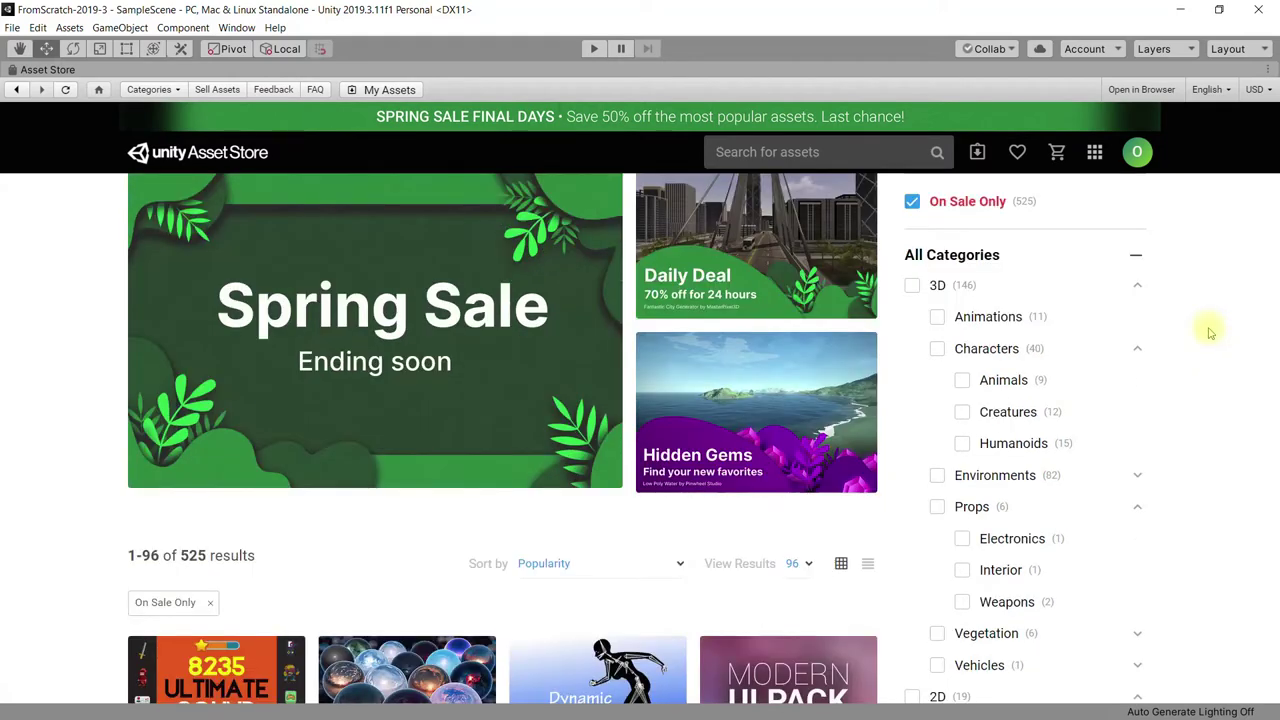
{"action": "left_click", "coordinate": [1137, 285]}
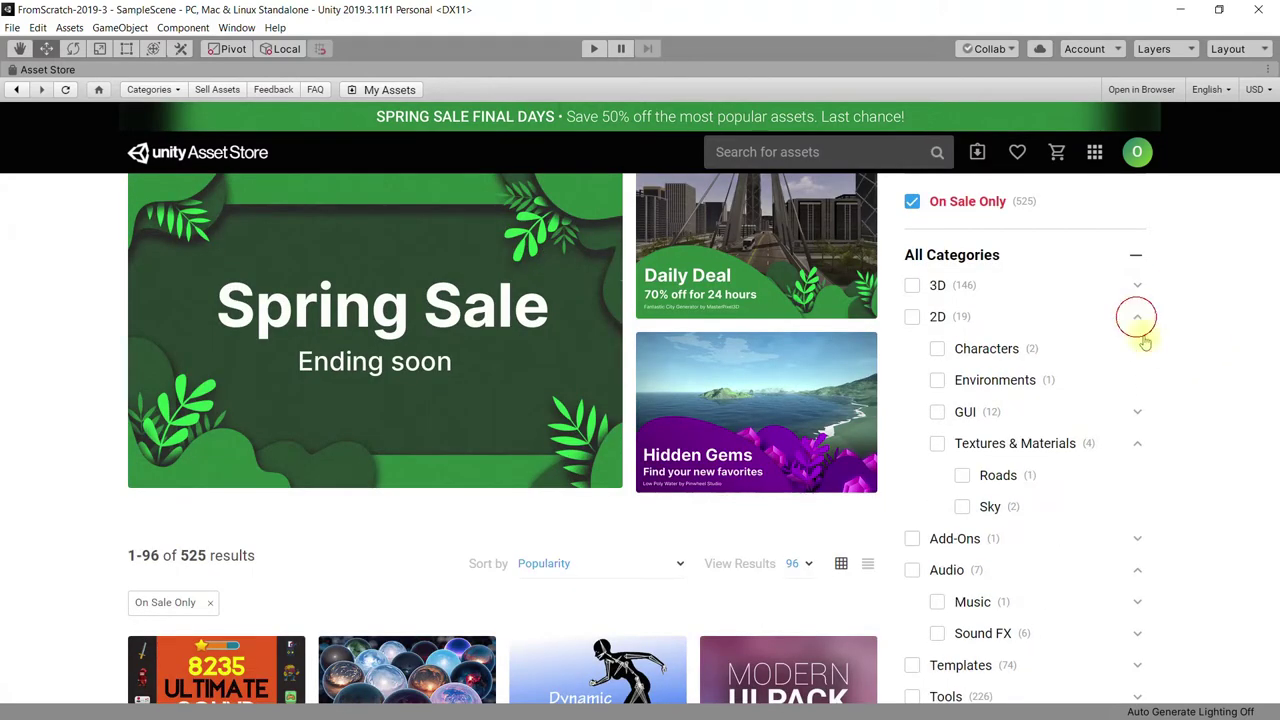
{"action": "left_click", "coordinate": [1137, 317]}
{"action": "left_click", "coordinate": [1137, 380]}
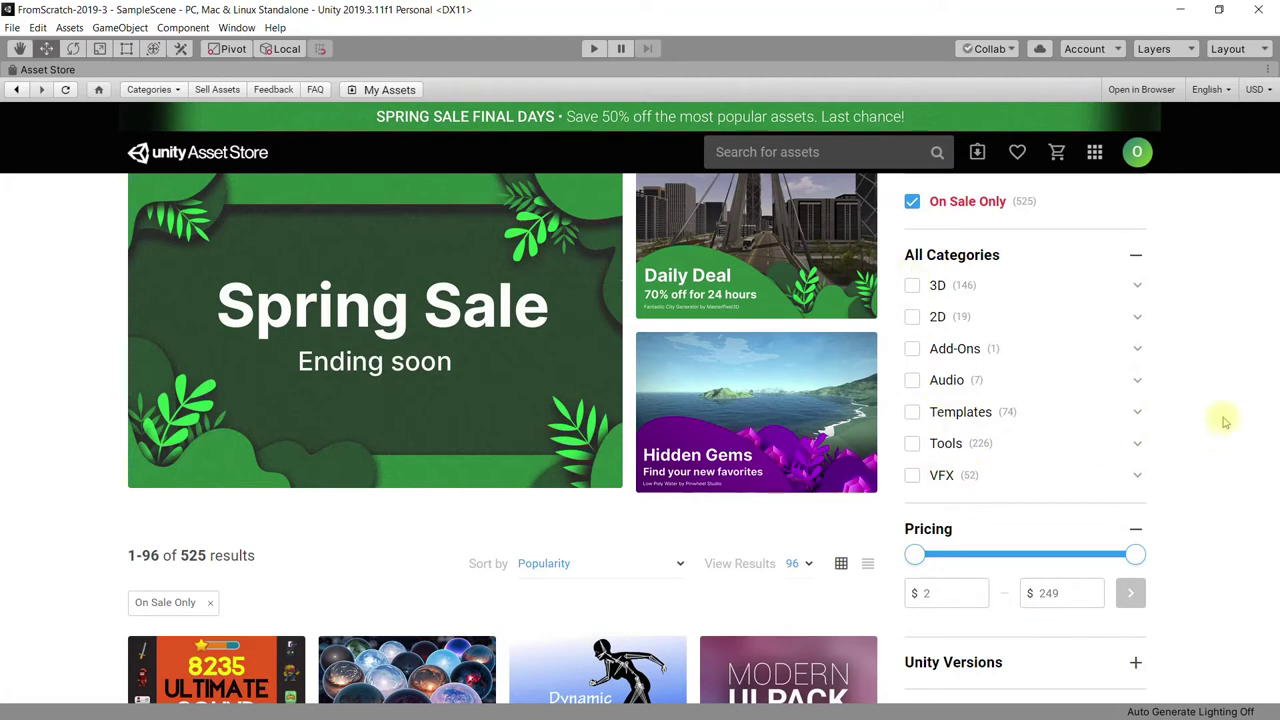
- Expand the 3D sale category to show subcategories such as Characters
{"action": "scroll", "coordinate": [1225, 421], "scroll_direction": "up", "scroll_amount": 1}
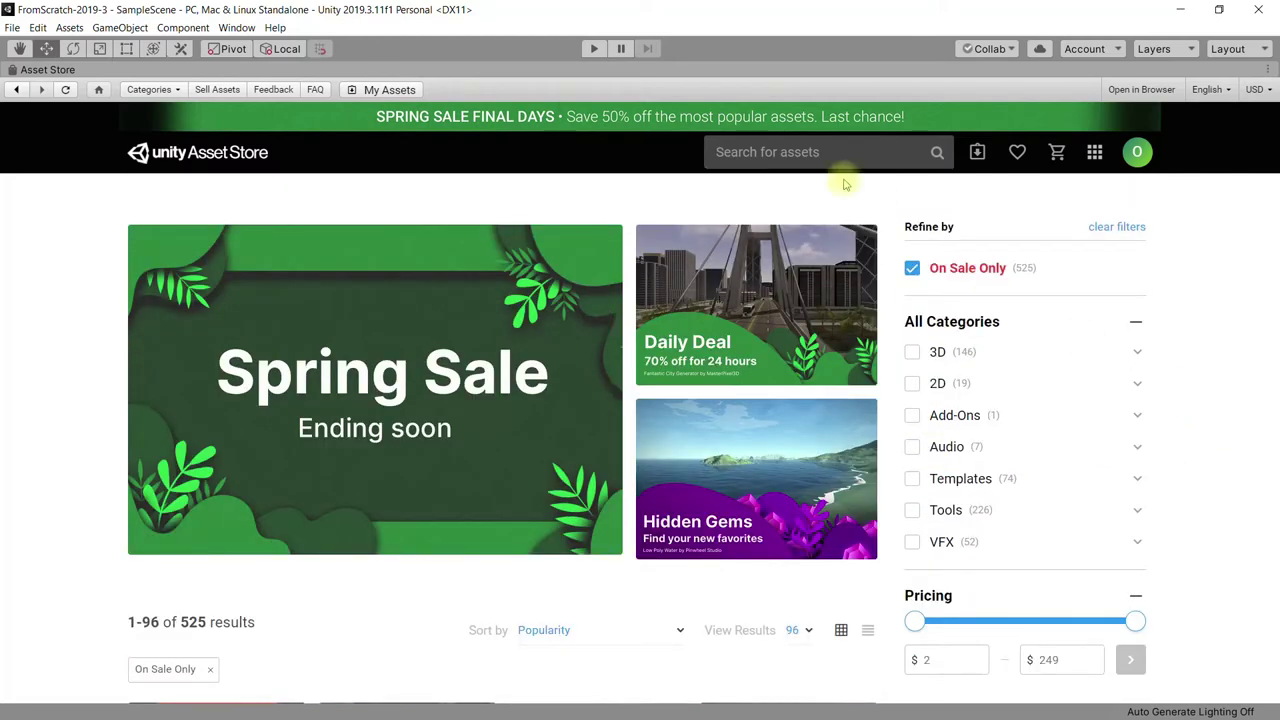
{"action": "left_click", "coordinate": [783, 151]}
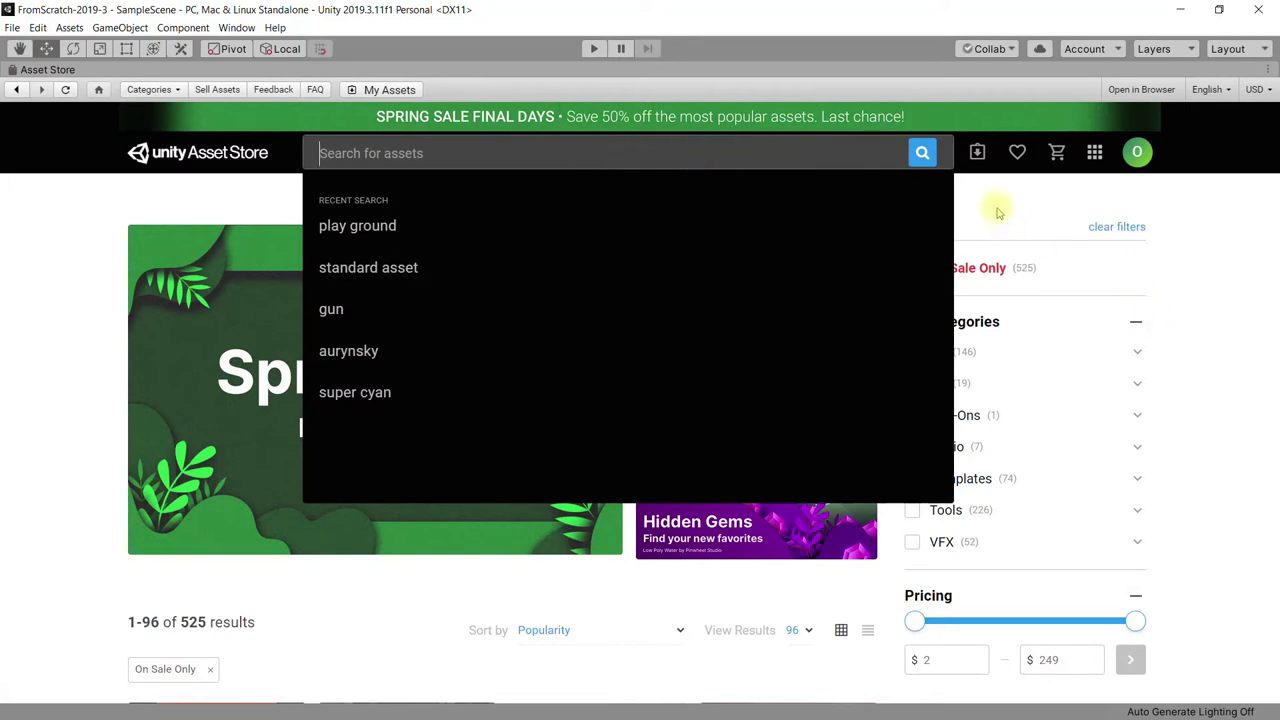
{"action": "left_click", "coordinate": [1198, 304]}
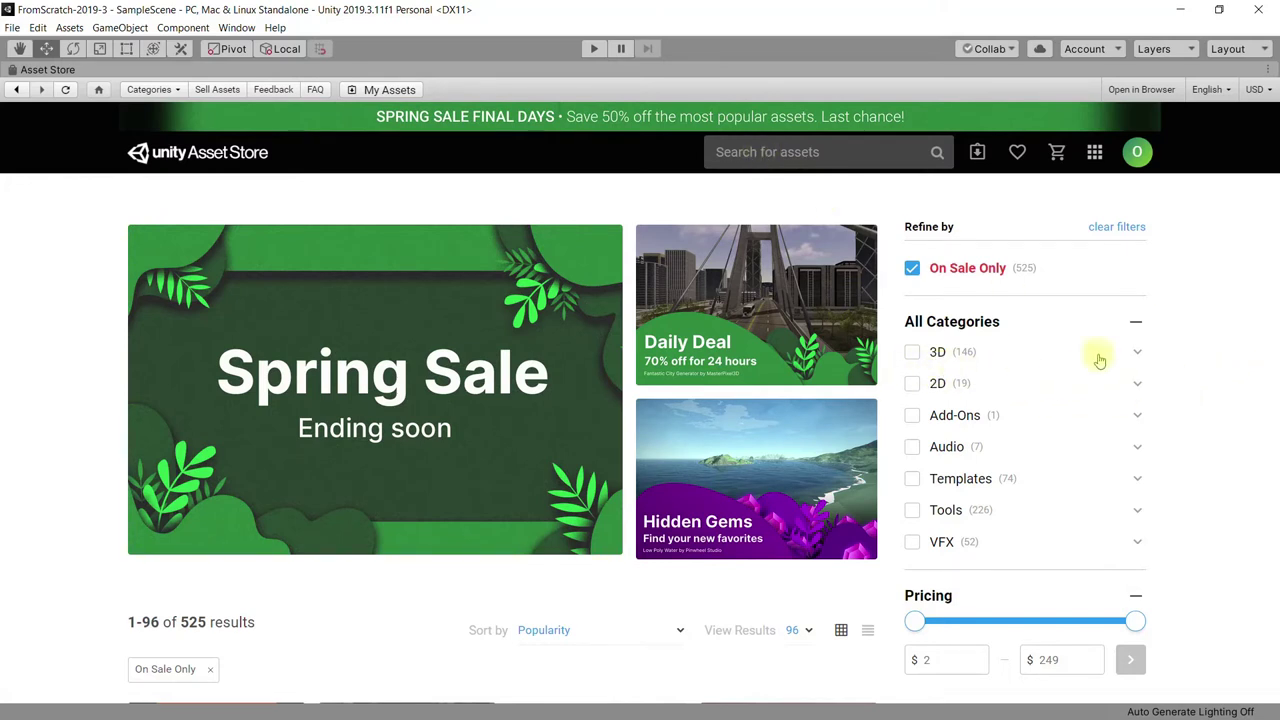
{"action": "left_click", "coordinate": [1138, 355]}
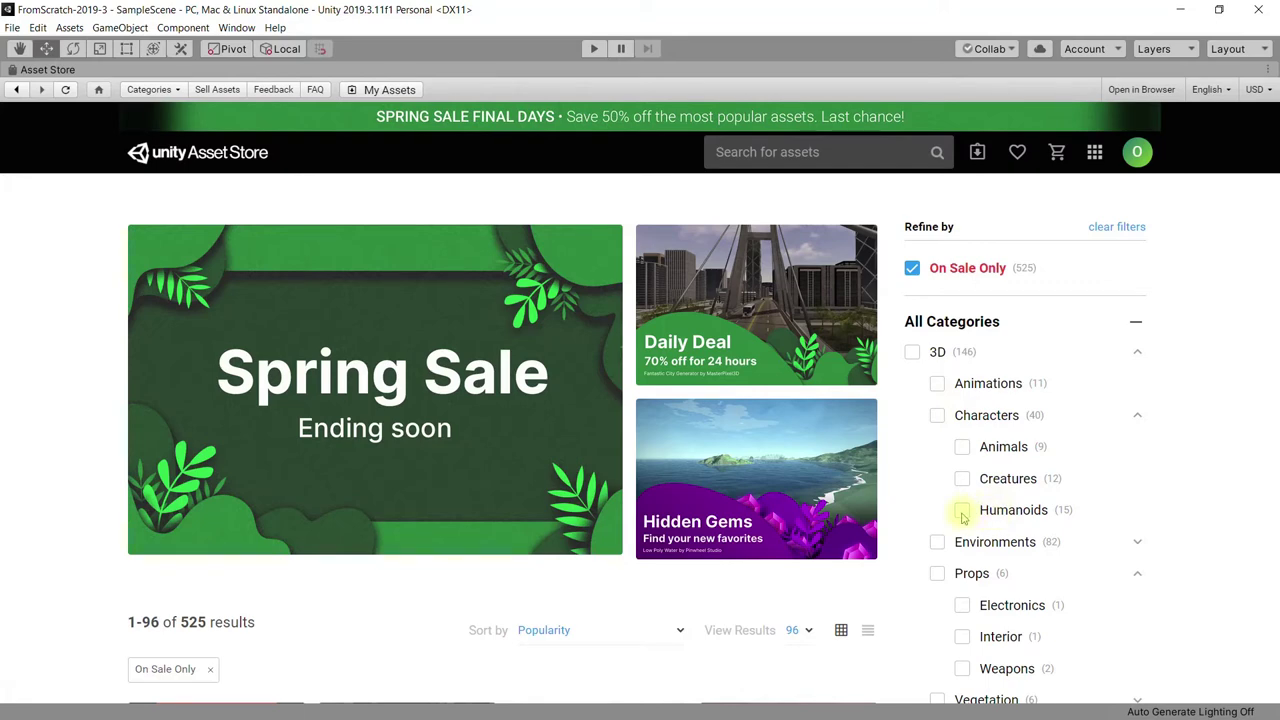
- Filter the sale results to Humanoid characters only
{"action": "left_click", "coordinate": [962, 512]}
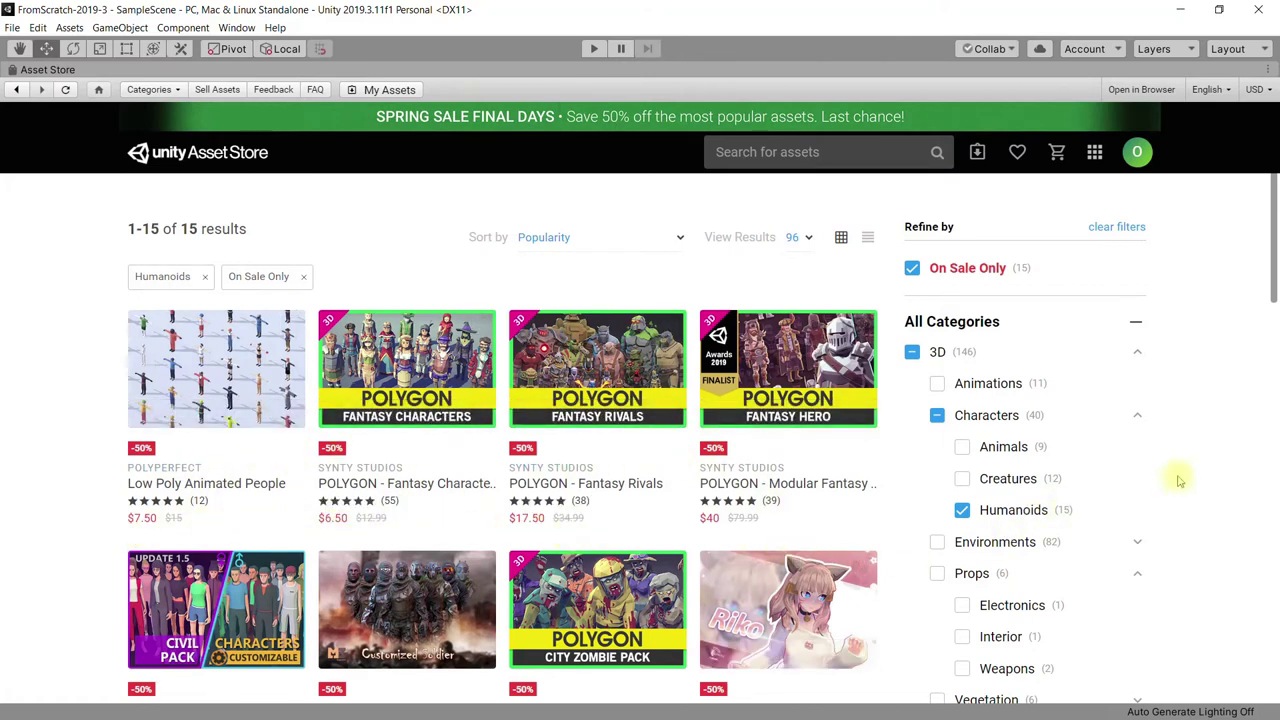
{"action": "scroll", "coordinate": [923, 506], "scroll_direction": "down", "scroll_amount": 1}
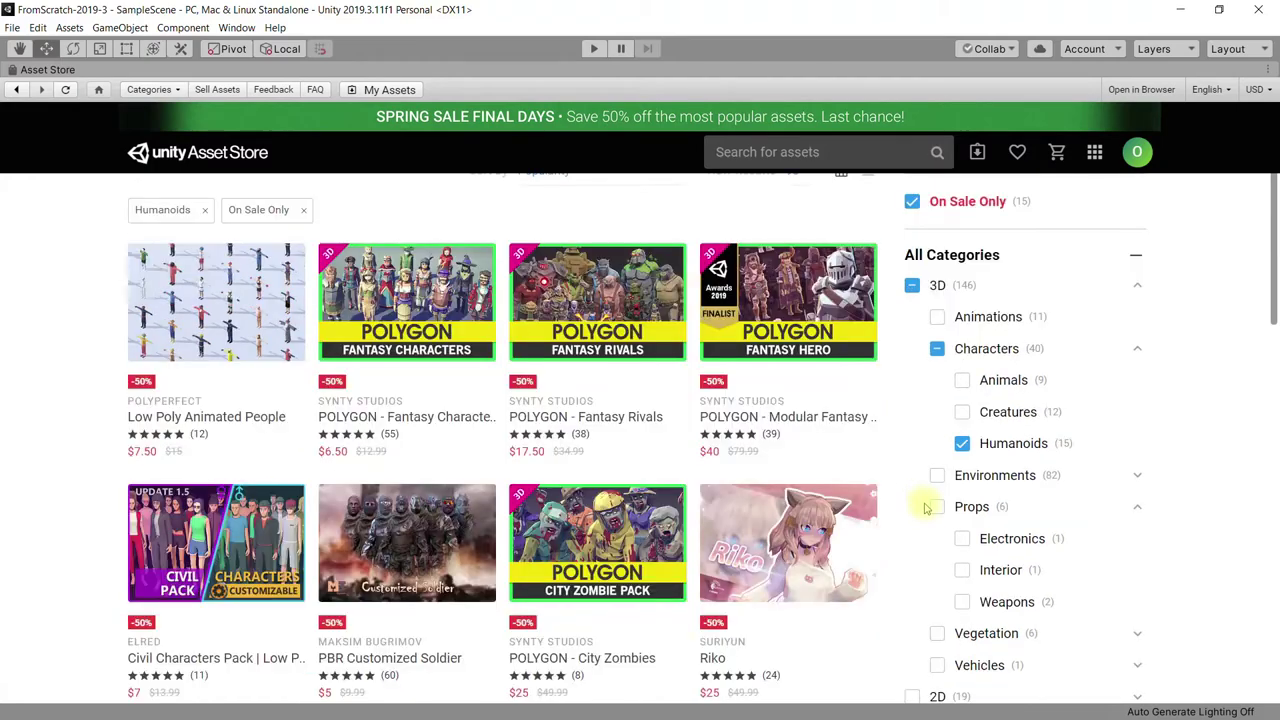
{"action": "scroll", "coordinate": [957, 449], "scroll_direction": "down", "scroll_amount": 1}
{"action": "scroll", "coordinate": [1230, 484], "scroll_direction": "down", "scroll_amount": 1}
{"action": "scroll", "coordinate": [1228, 490], "scroll_direction": "down", "scroll_amount": 4}
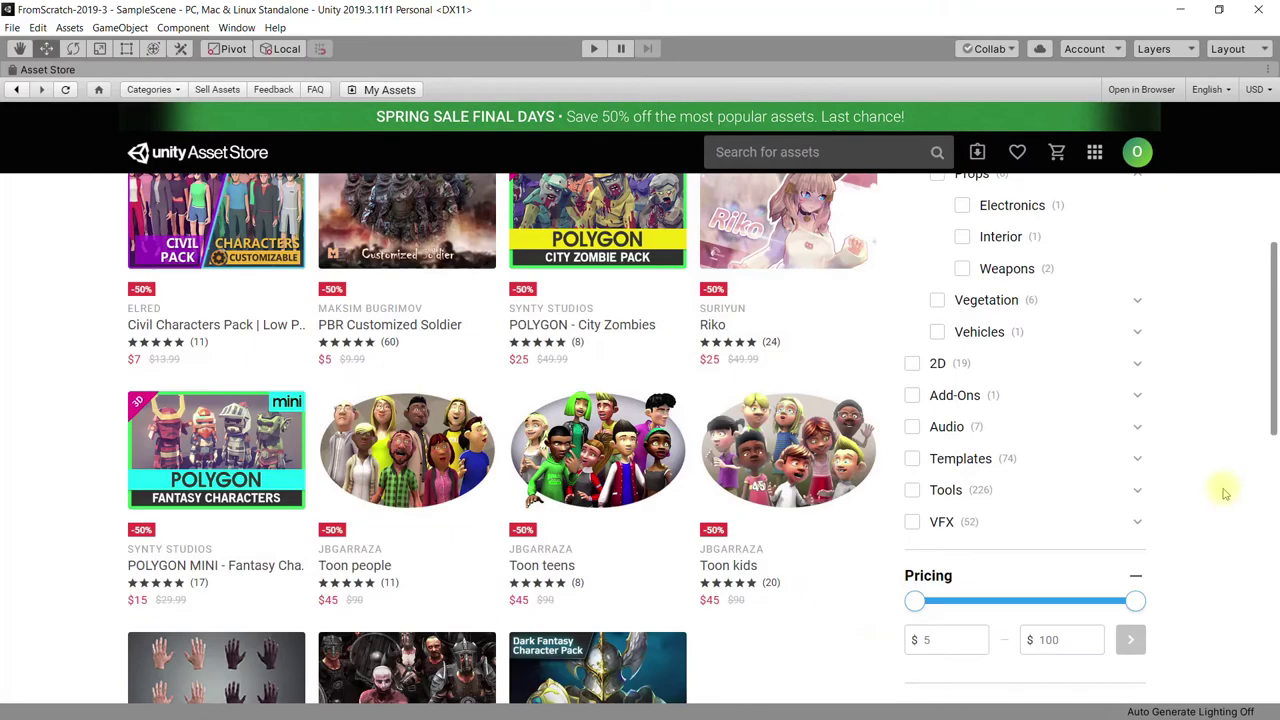
{"action": "scroll", "coordinate": [1225, 493], "scroll_direction": "down", "scroll_amount": 1}
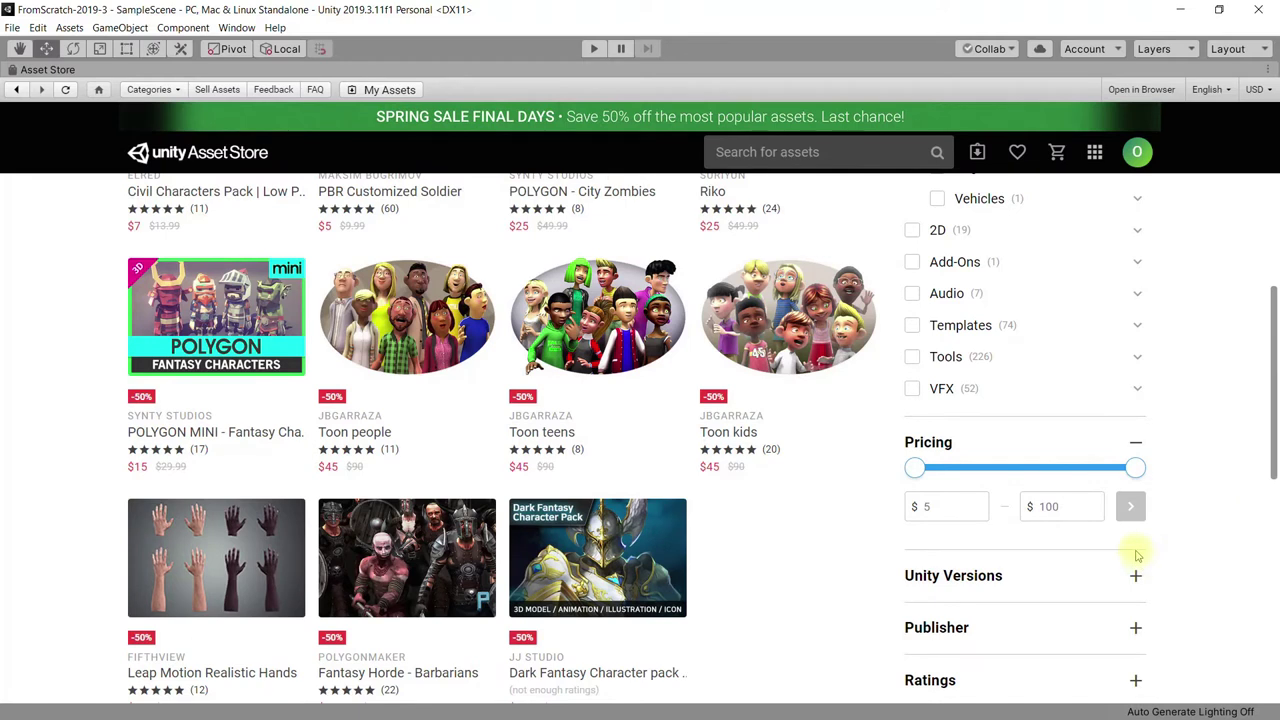
- Set the price range to $5–$5 and sort by Price (Low to High)
{"action": "left_click_drag", "start_coordinate": [1135, 467], "coordinate": [915, 468]}
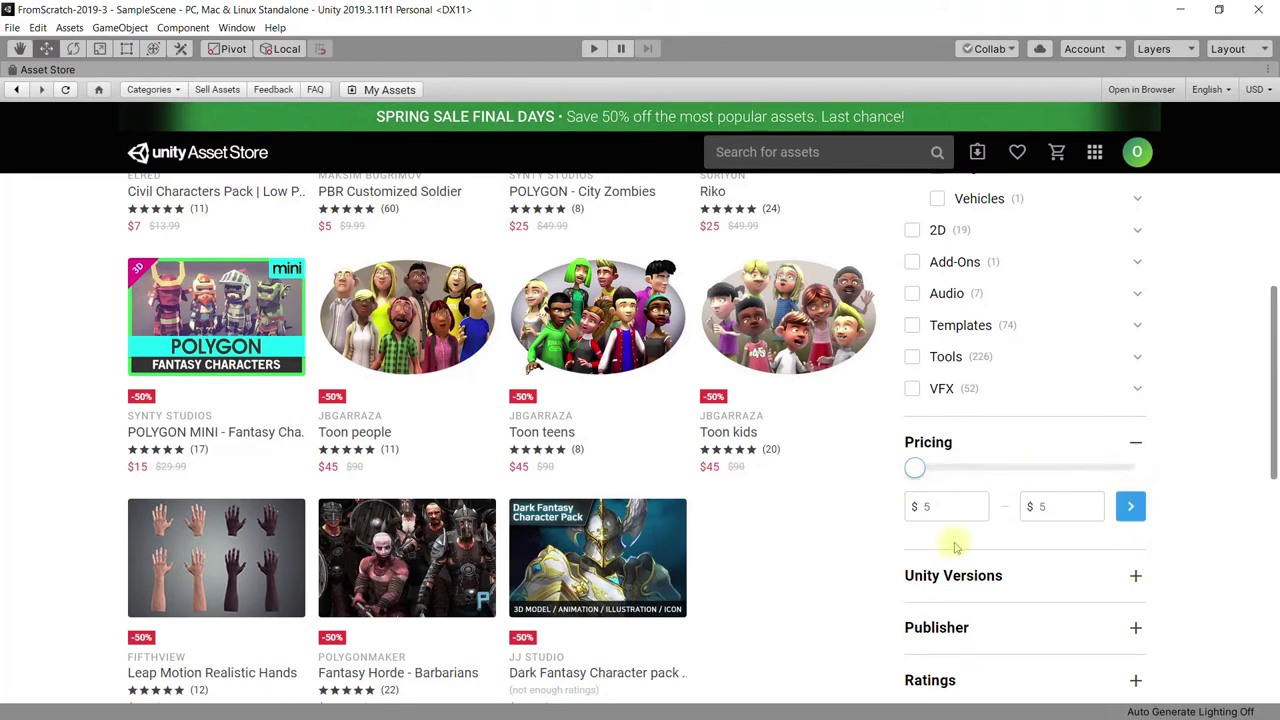
{"action": "left_click", "coordinate": [1131, 506]}
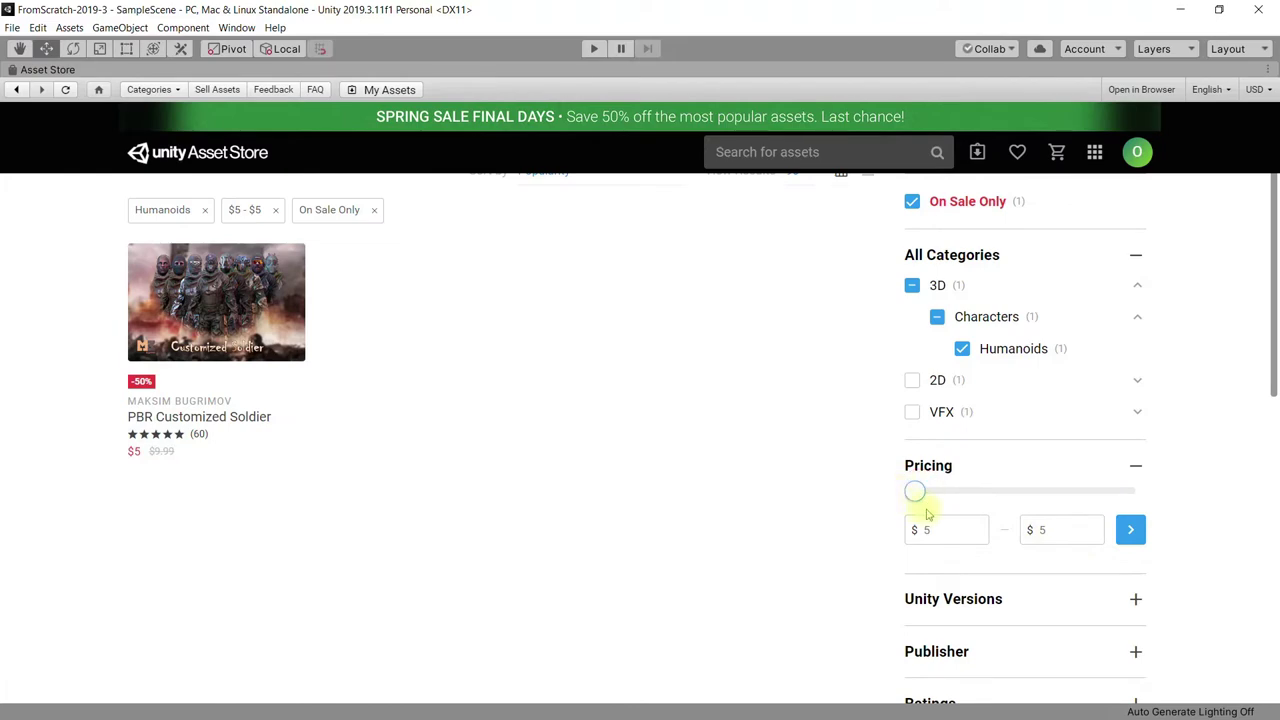
{"action": "left_click_drag", "start_coordinate": [915, 491], "coordinate": [1235, 515]}
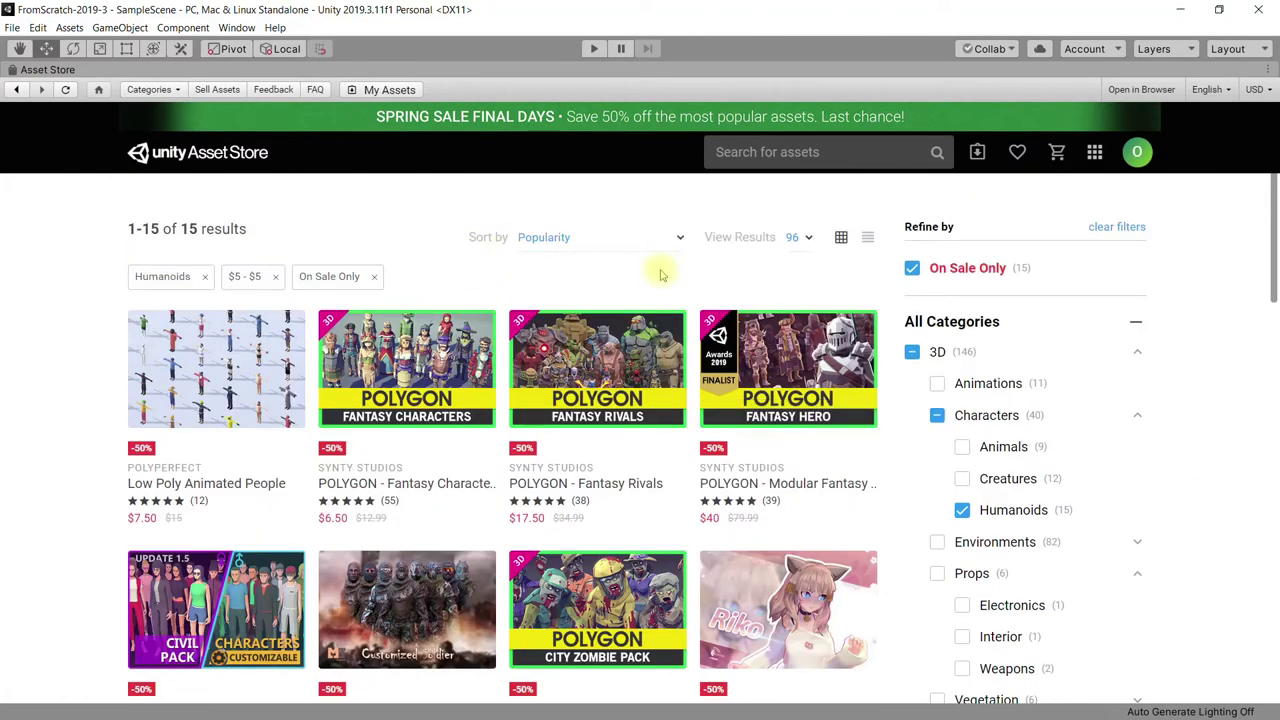
{"action": "left_click", "coordinate": [676, 237]}
{"action": "left_click", "coordinate": [600, 446]}
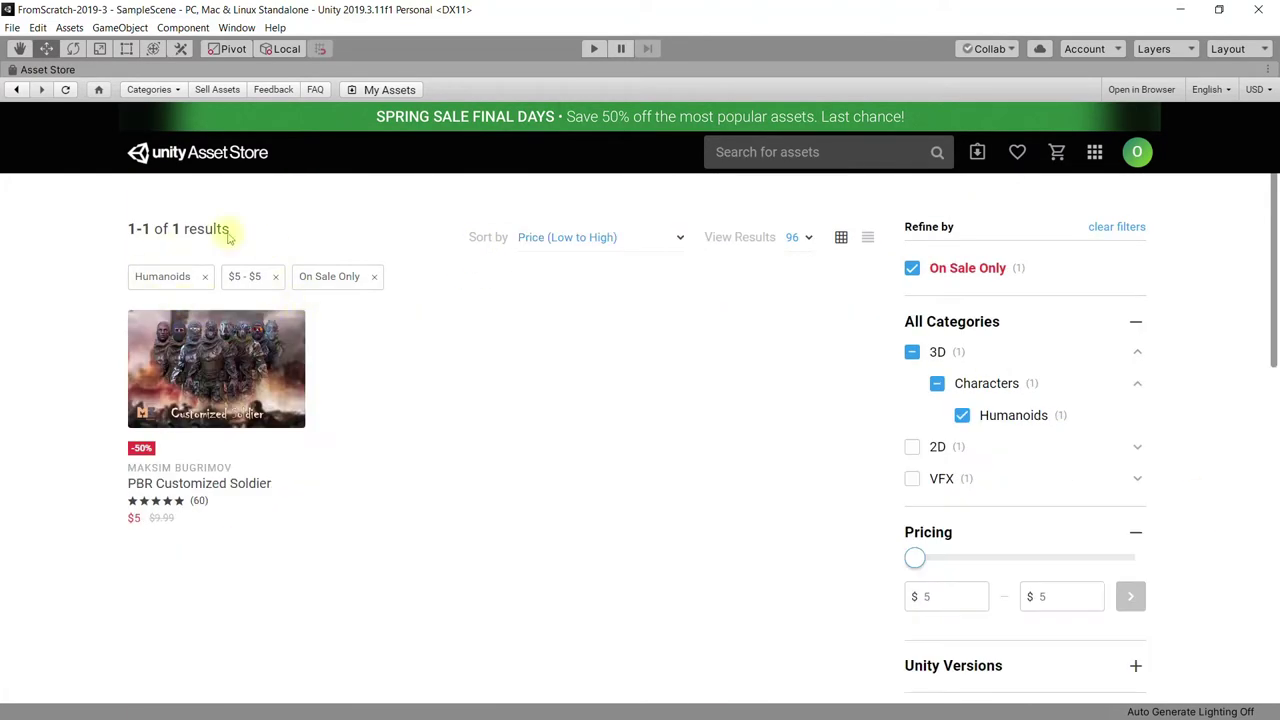
- Clear the price and On Sale Only filters from the Humanoid results
{"action": "left_click", "coordinate": [277, 277]}
{"action": "left_click", "coordinate": [912, 268]}
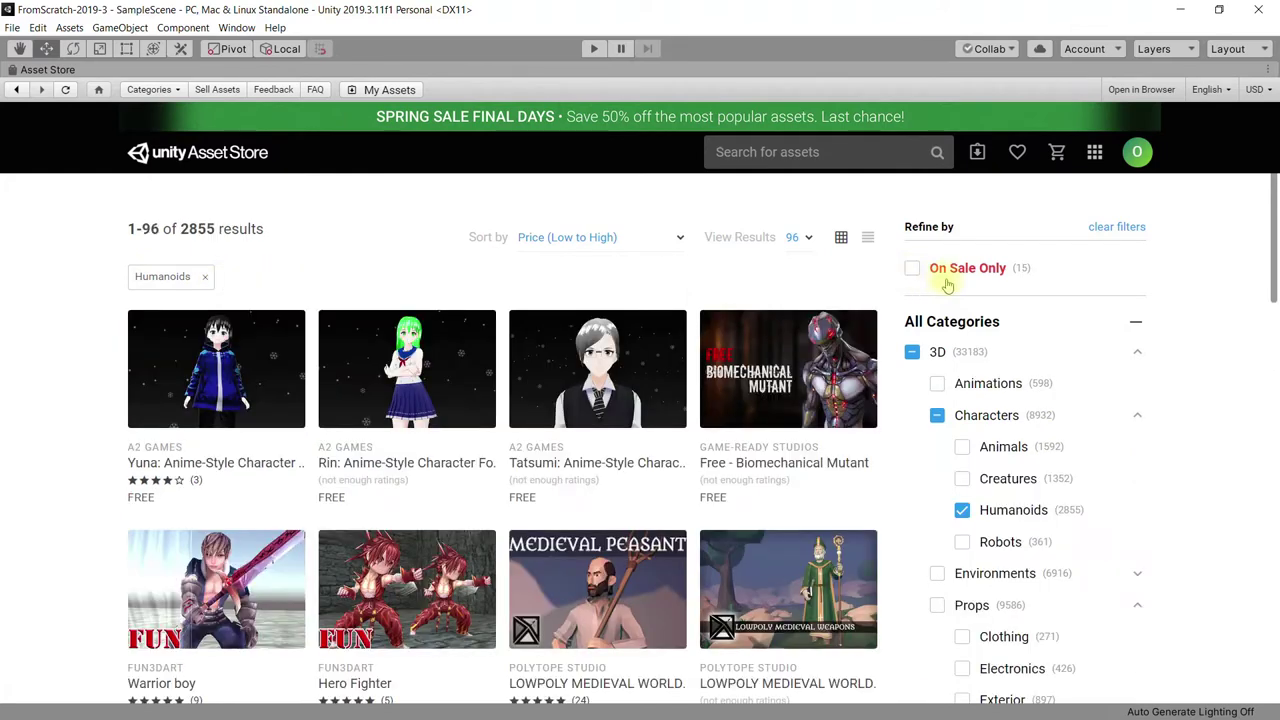
{"action": "left_click", "coordinate": [914, 270]}
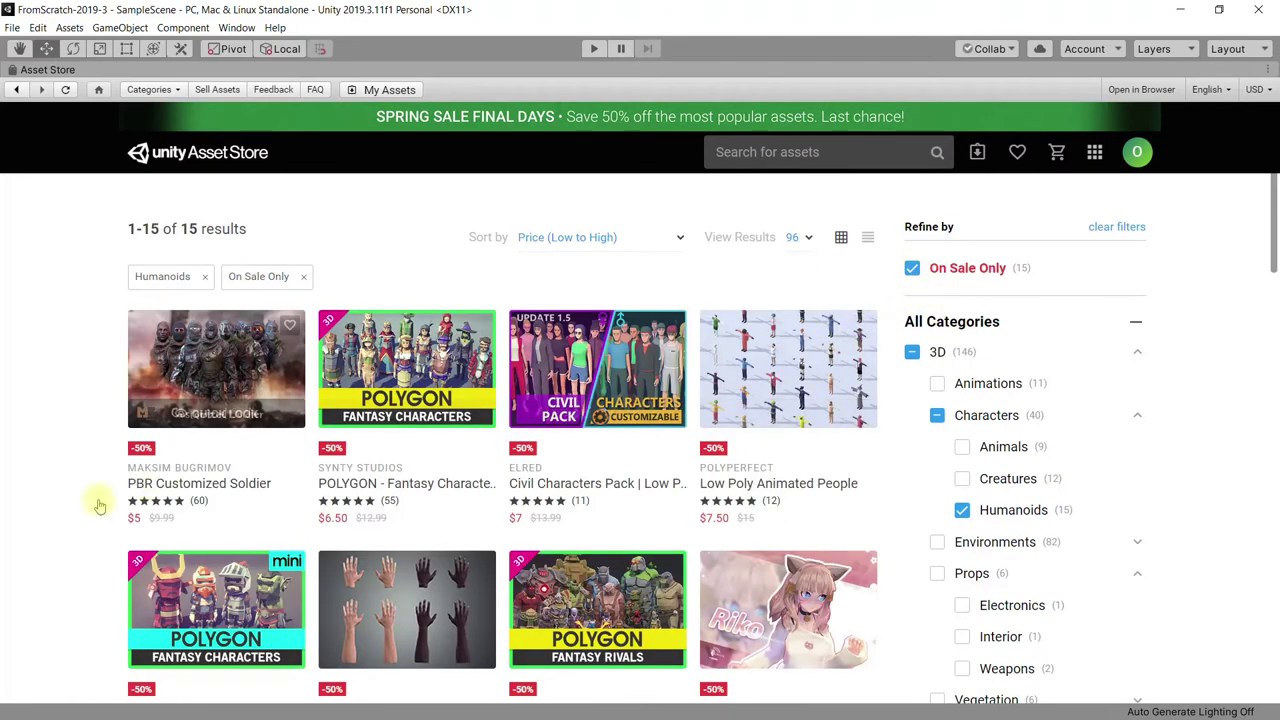
{"action": "left_click", "coordinate": [912, 268]}
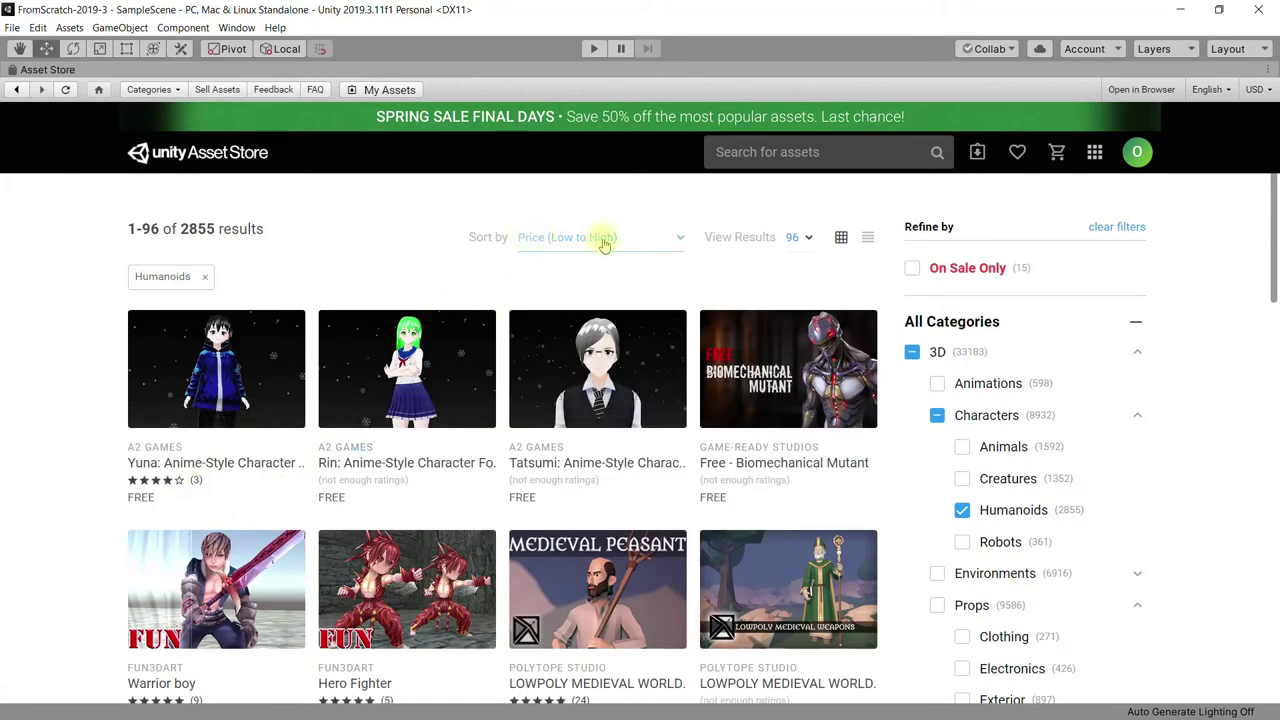
- Tick Free Assets under Pricing to show only free humanoid assets
{"action": "scroll", "coordinate": [1227, 497], "scroll_direction": "down", "scroll_amount": 2}
{"action": "scroll", "coordinate": [1227, 497], "scroll_direction": "down", "scroll_amount": 3}
{"action": "scroll", "coordinate": [1227, 497], "scroll_direction": "down", "scroll_amount": 2}
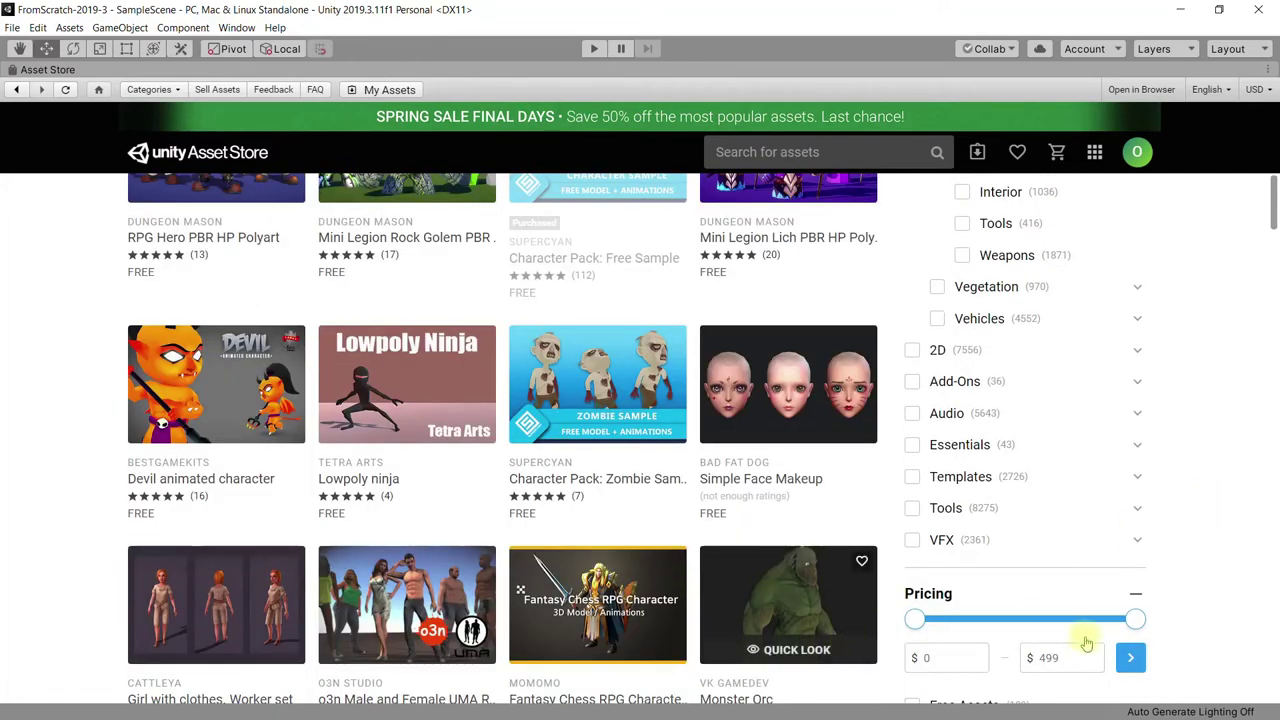
{"action": "scroll", "coordinate": [1120, 590], "scroll_direction": "down", "scroll_amount": 1}
{"action": "scroll", "coordinate": [1010, 635], "scroll_direction": "down", "scroll_amount": 1}
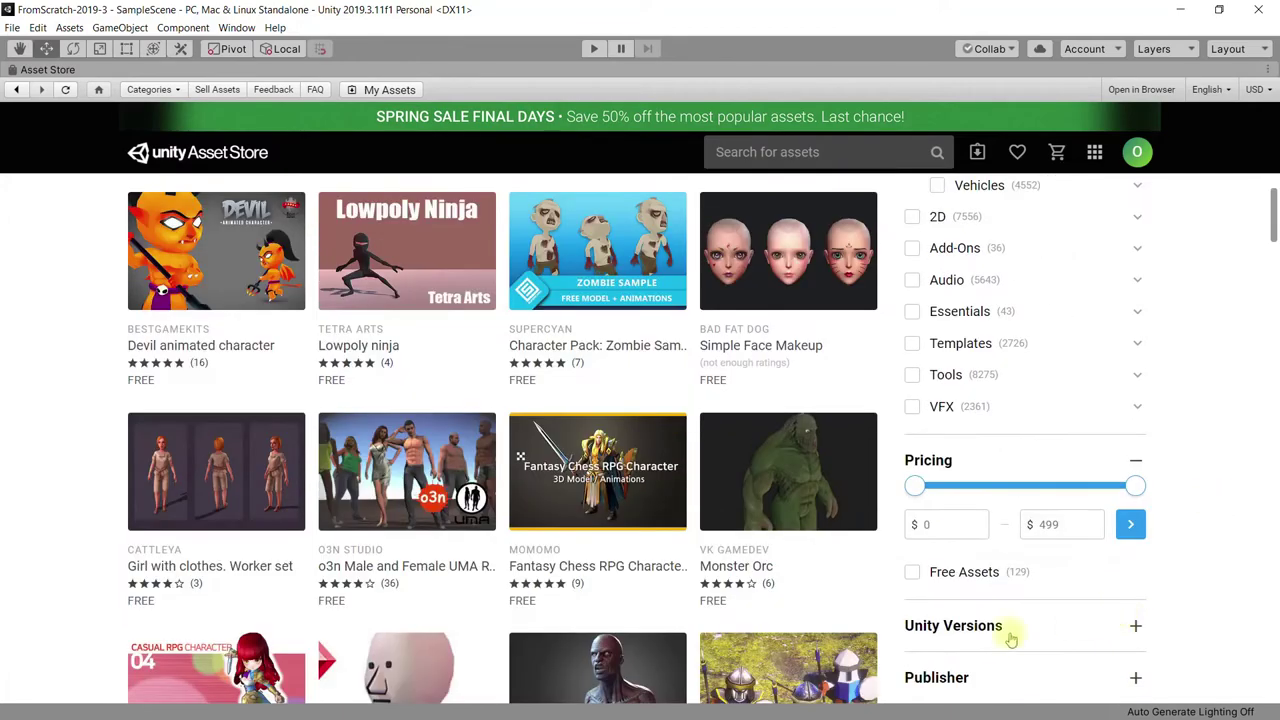
{"action": "left_click", "coordinate": [912, 574]}
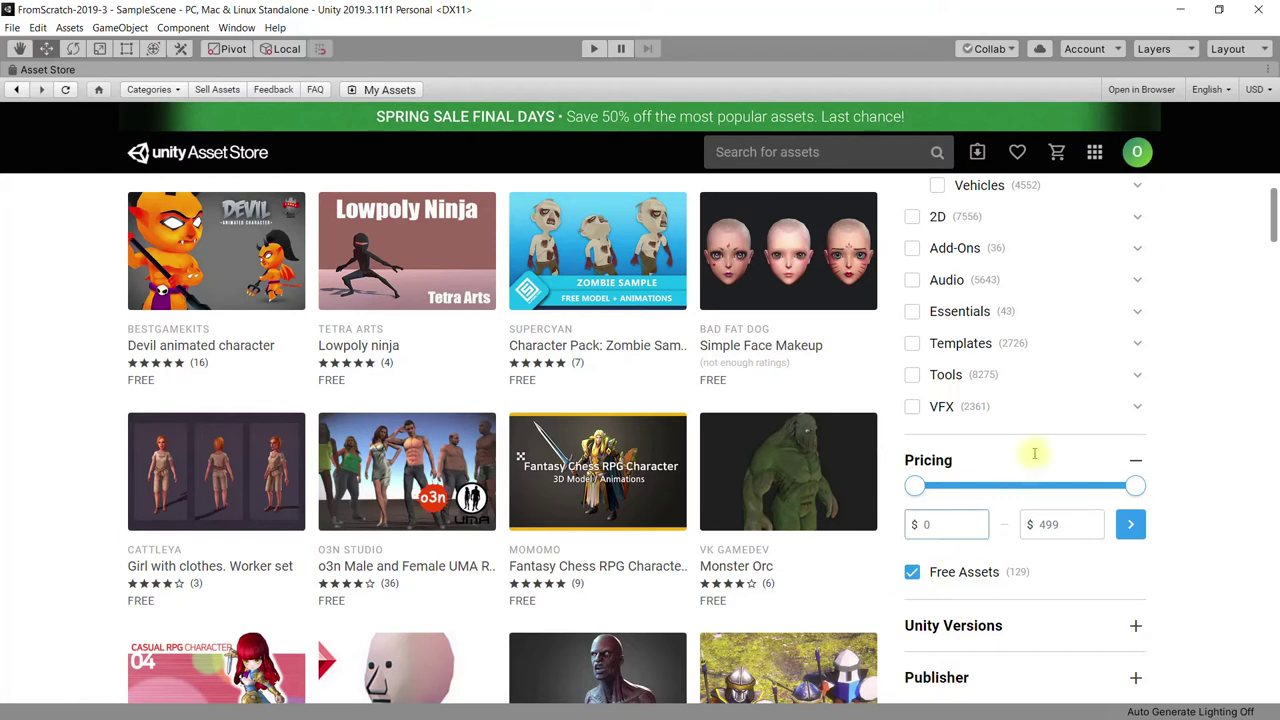
- Locate the Character Pack: Free Sample thumbnail and open its page
{"action": "scroll", "coordinate": [875, 413], "scroll_direction": "down", "scroll_amount": 1}
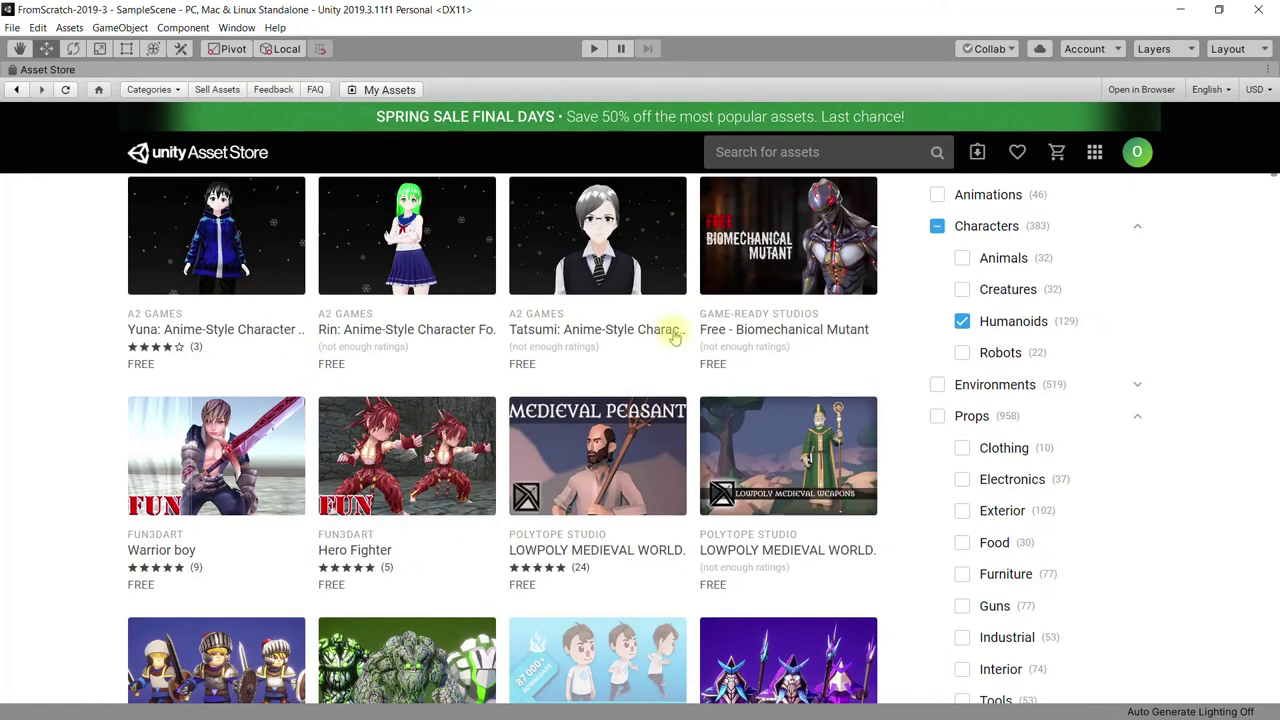
{"action": "scroll", "coordinate": [895, 461], "scroll_direction": "up", "scroll_amount": 1}
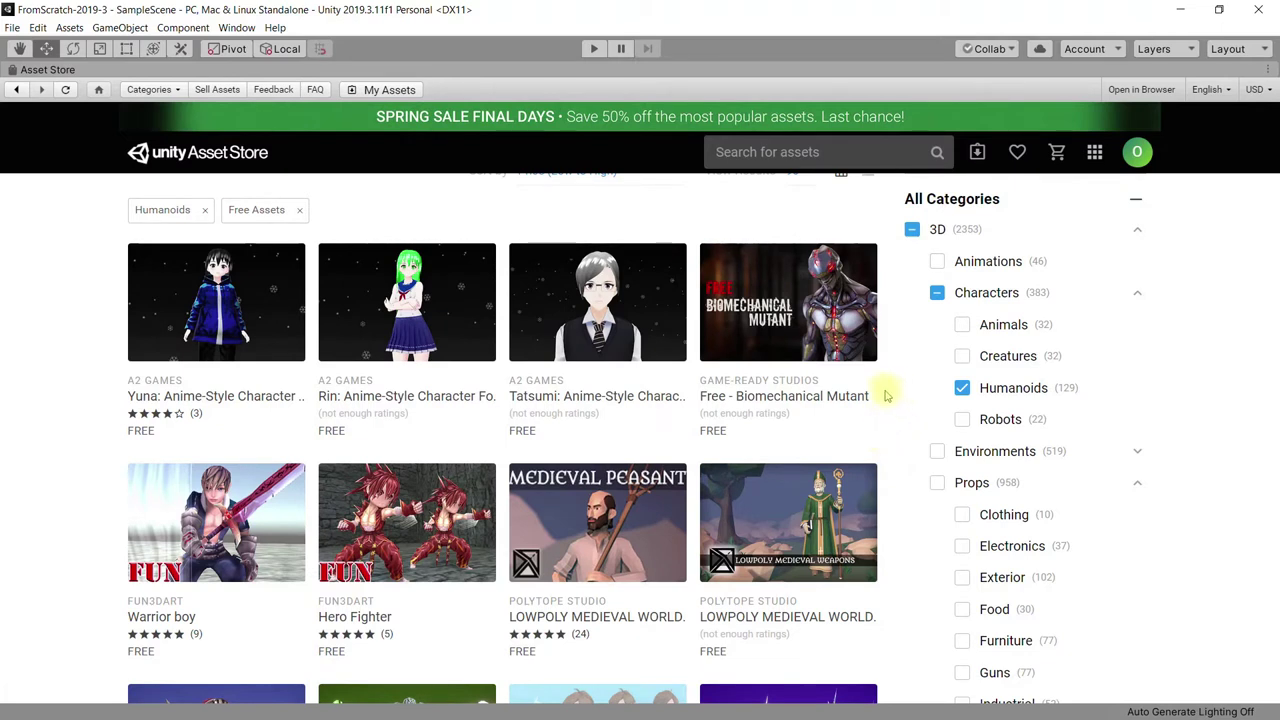
{"action": "scroll", "coordinate": [885, 396], "scroll_direction": "down", "scroll_amount": 1}
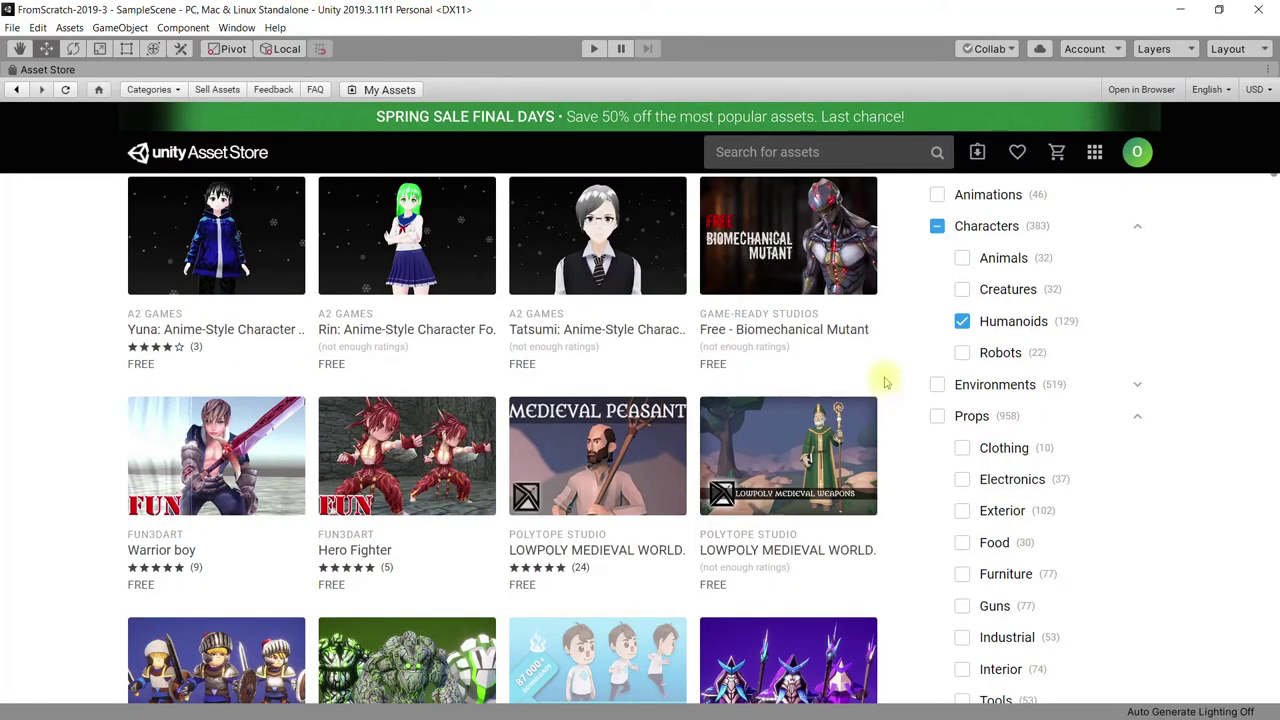
{"action": "scroll", "coordinate": [900, 430], "scroll_direction": "down", "scroll_amount": 3}
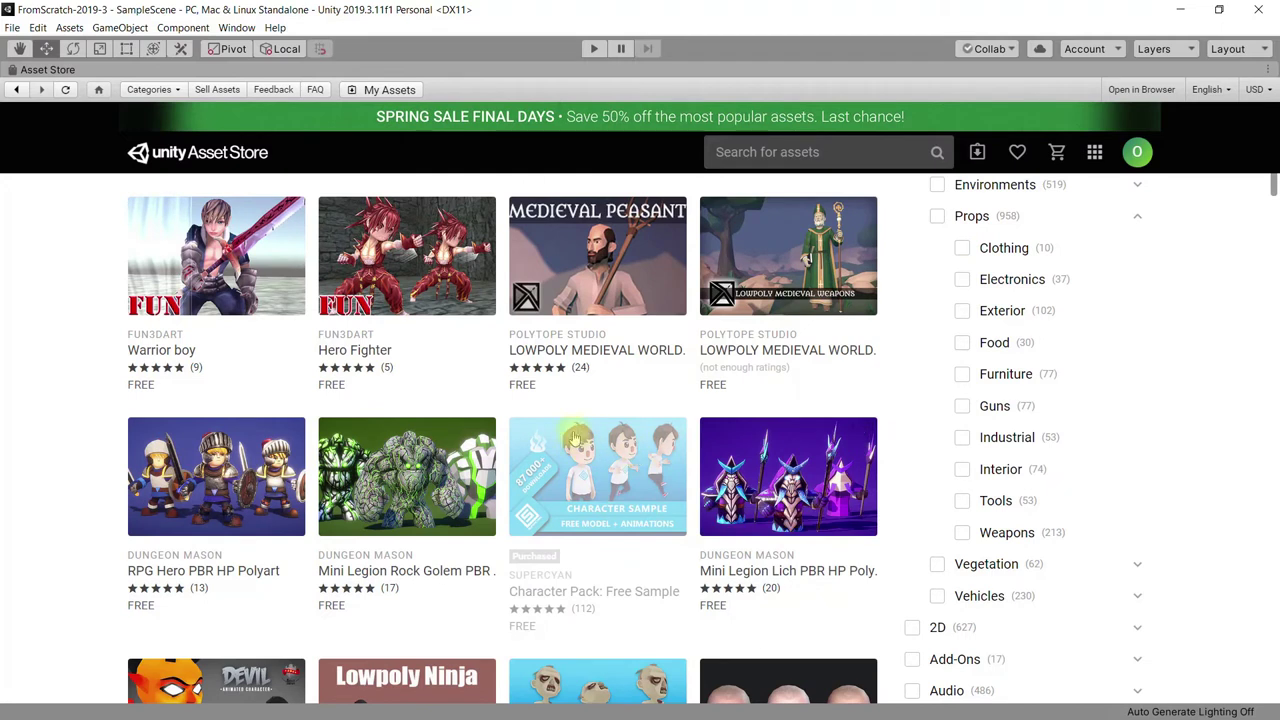
{"action": "mouse_move", "coordinate": [598, 445]}
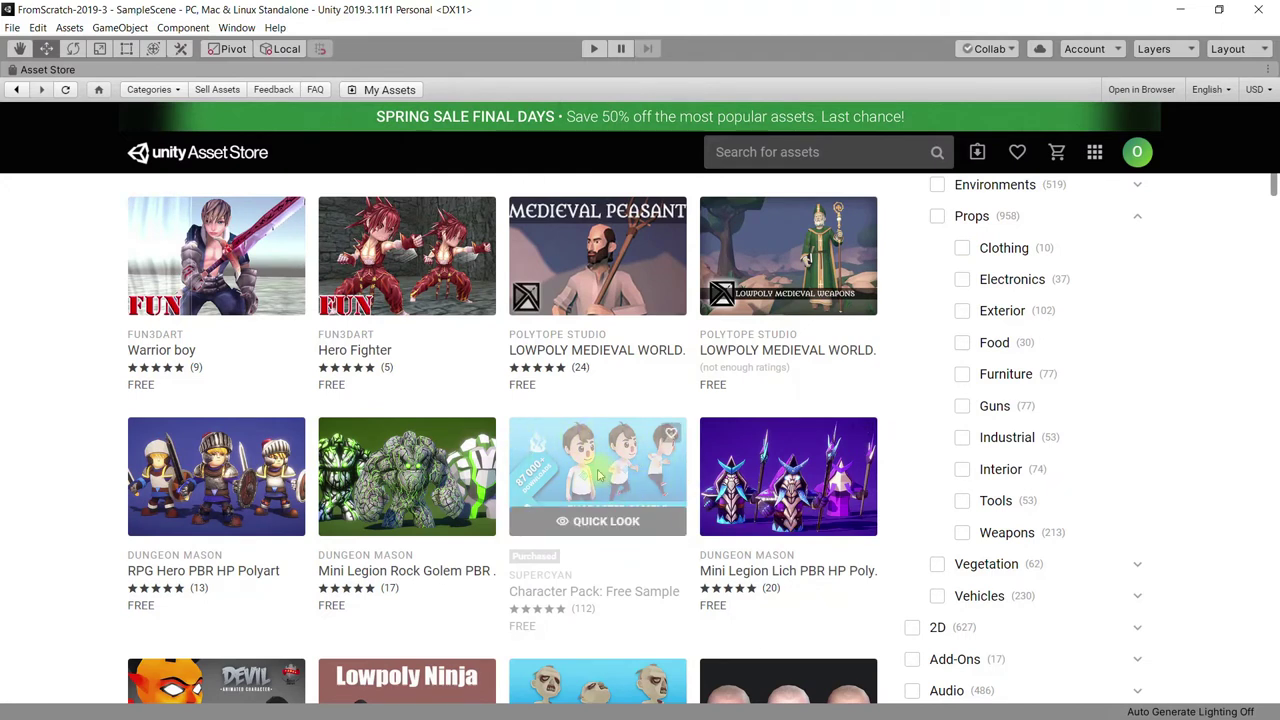
{"action": "left_click", "coordinate": [597, 470]}
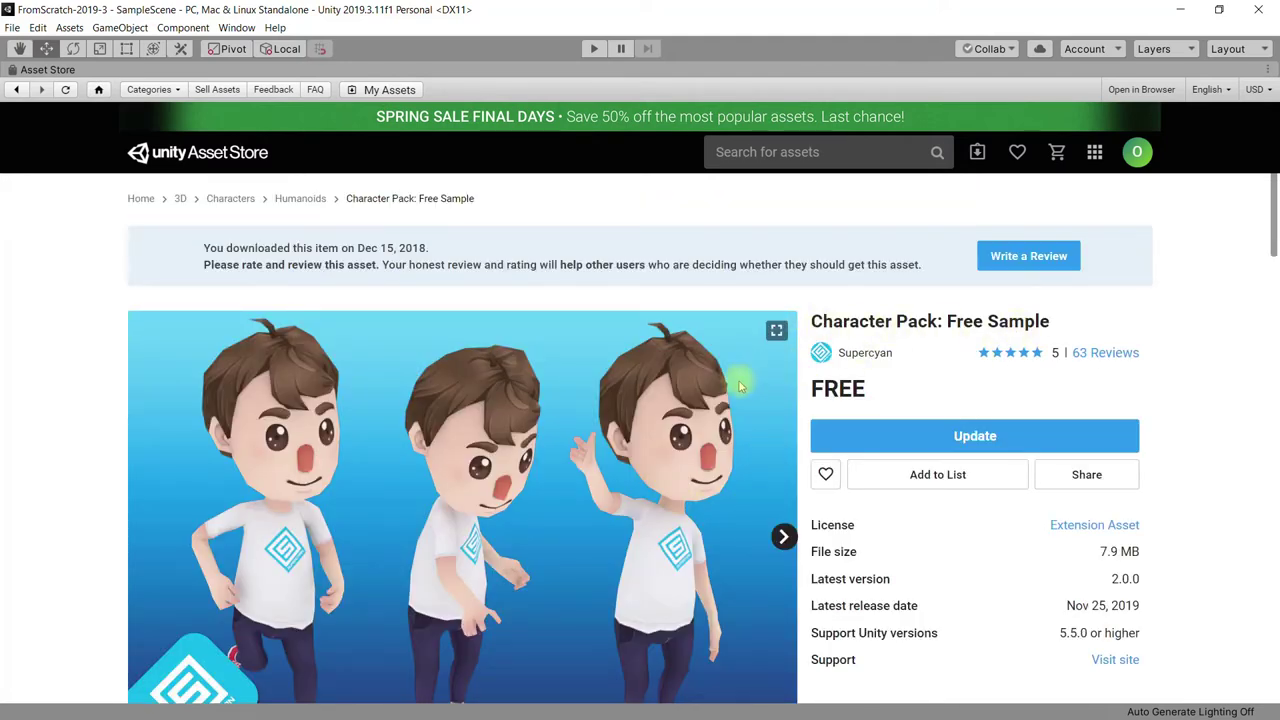
- Browse the Character Pack preview images forward and back to the first slide
{"action": "scroll", "coordinate": [780, 440], "scroll_direction": "down", "scroll_amount": 1}
{"action": "left_click", "coordinate": [783, 467]}
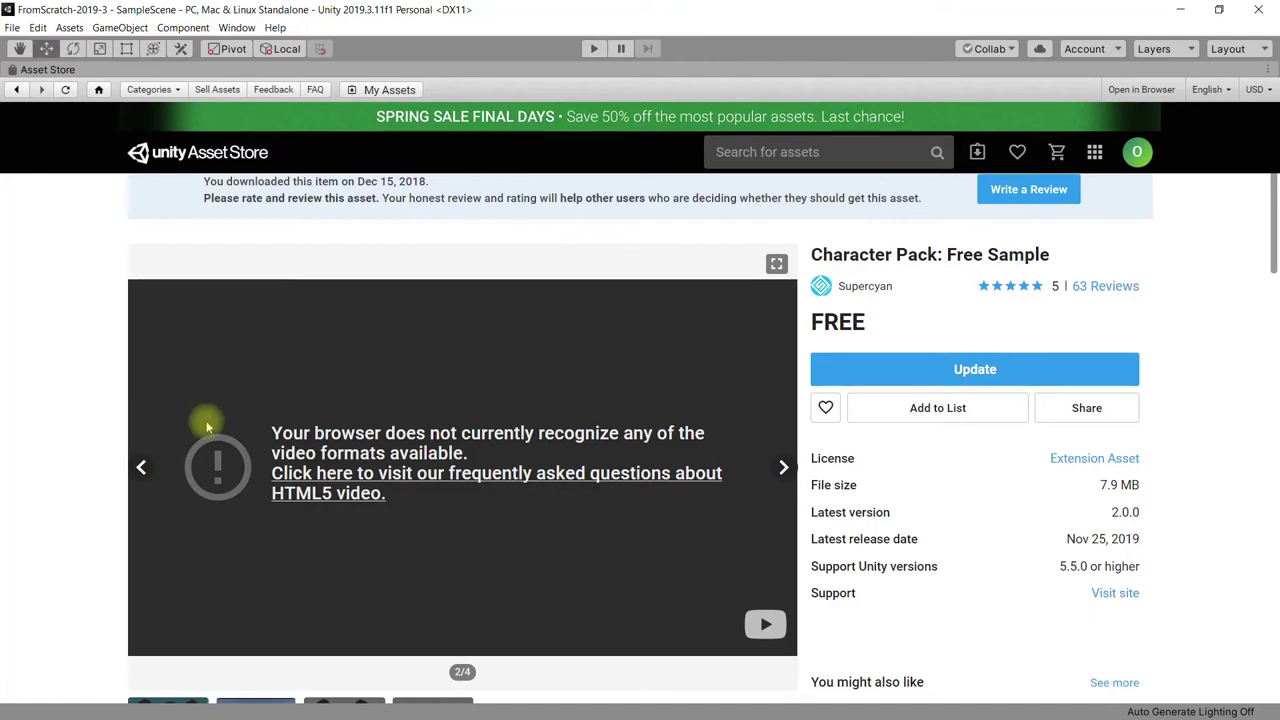
{"action": "left_click", "coordinate": [143, 471]}
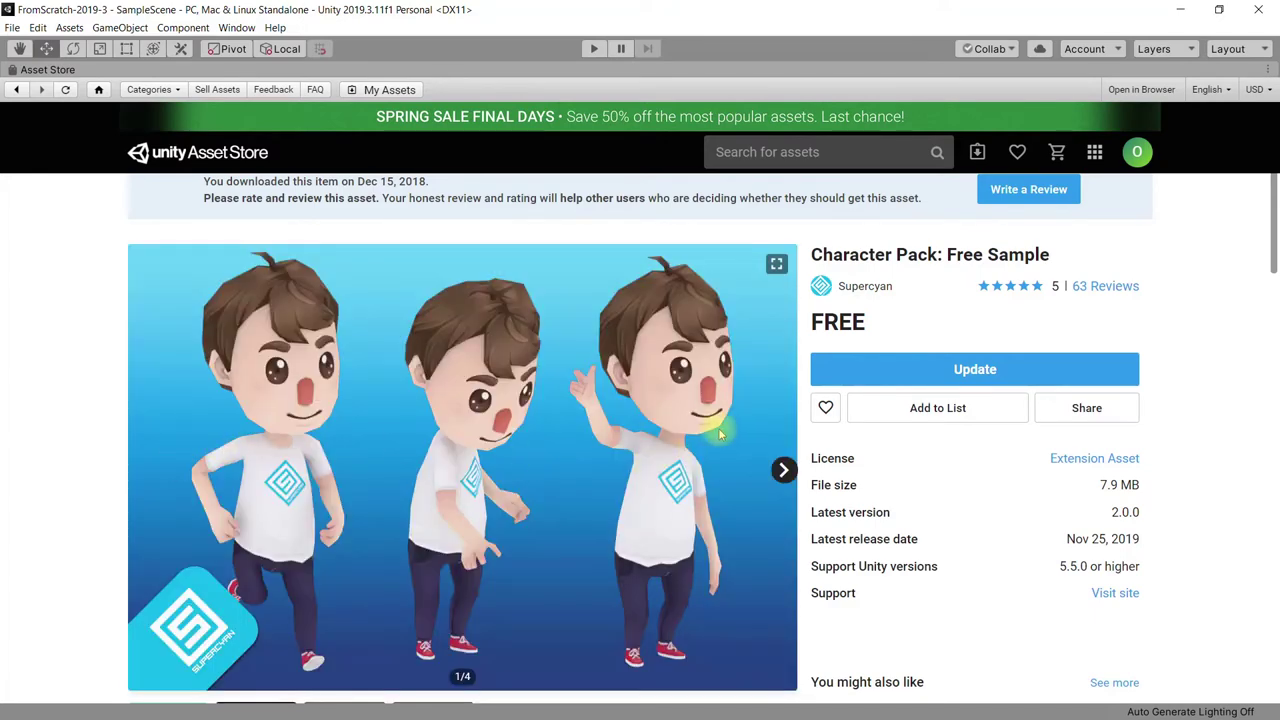
- Read through the description and animation list, then show the package's file contents
{"action": "scroll", "coordinate": [829, 420], "scroll_direction": "down", "scroll_amount": 2}
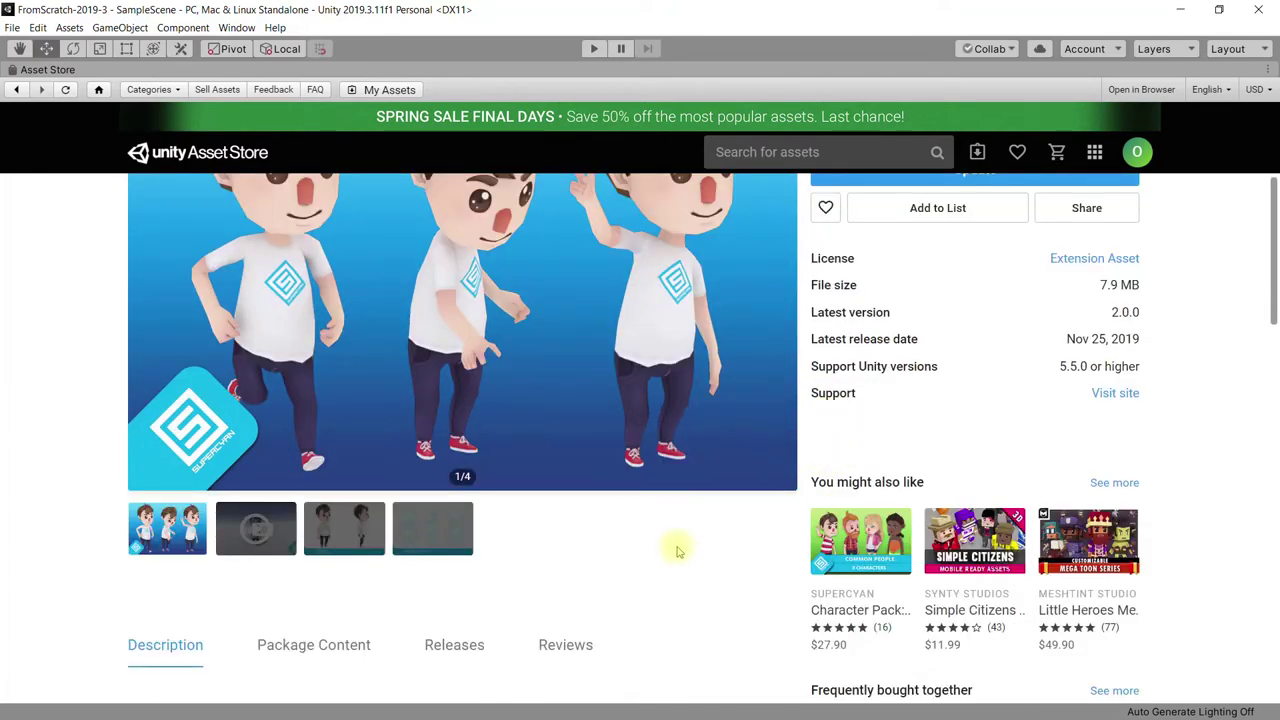
{"action": "scroll", "coordinate": [744, 542], "scroll_direction": "down", "scroll_amount": 3}
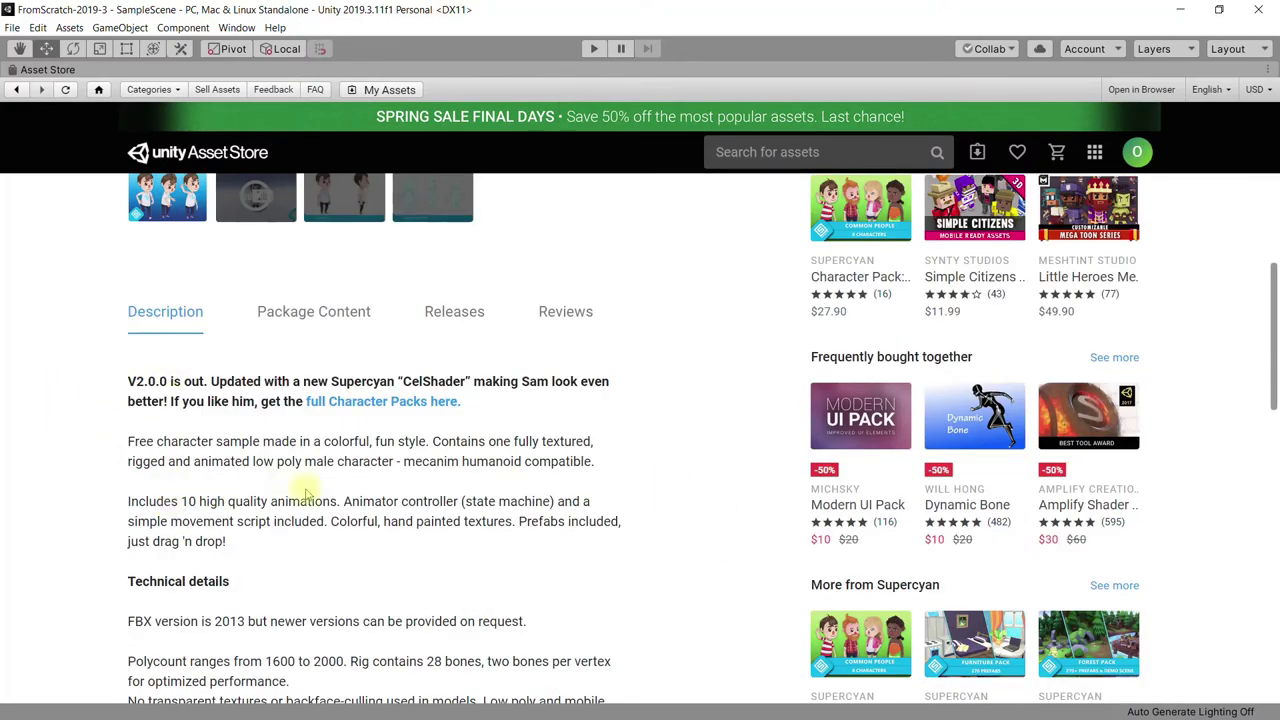
{"action": "scroll", "coordinate": [357, 518], "scroll_direction": "down", "scroll_amount": 3}
{"action": "scroll", "coordinate": [372, 553], "scroll_direction": "down", "scroll_amount": 1}
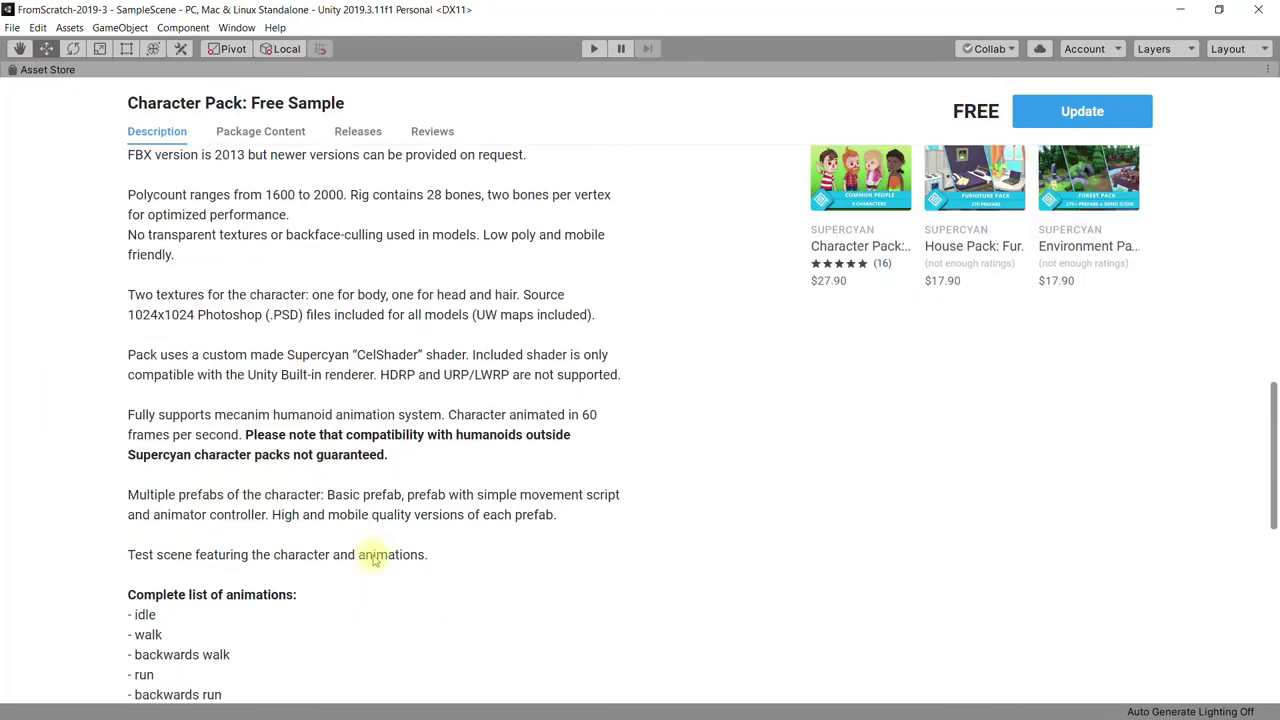
{"action": "scroll", "coordinate": [372, 560], "scroll_direction": "down", "scroll_amount": 1}
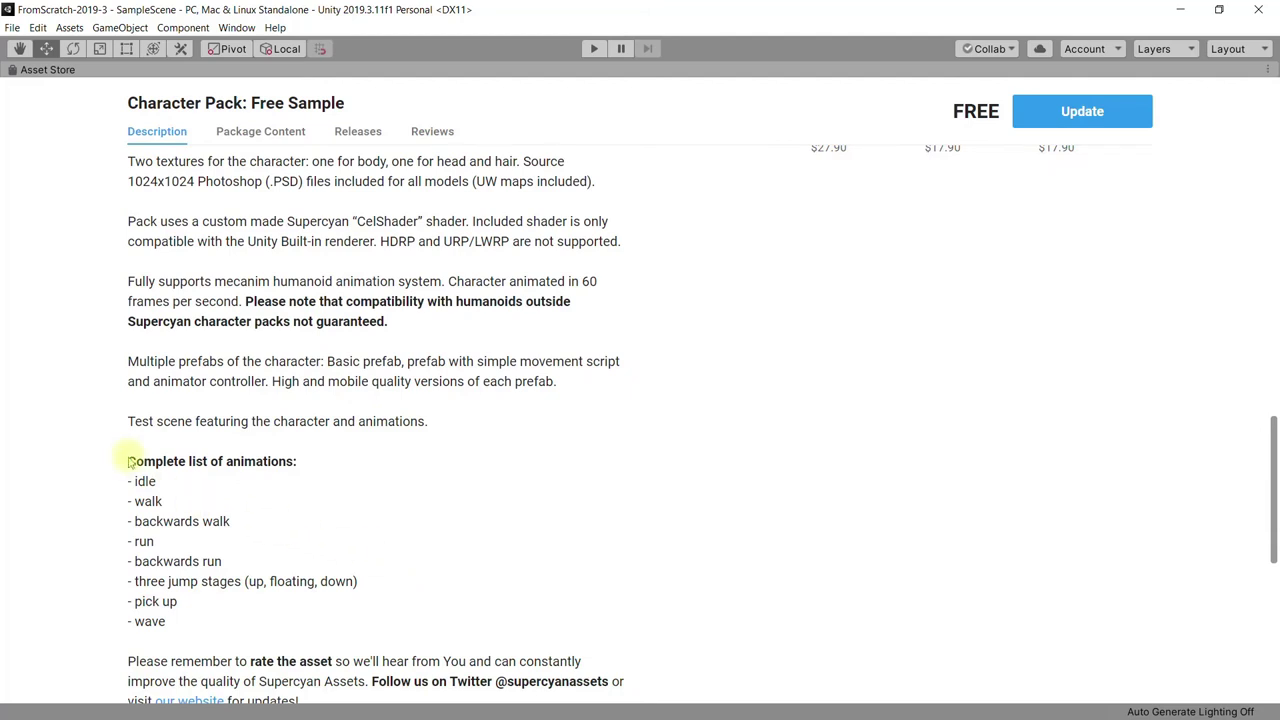
{"action": "left_click_drag", "start_coordinate": [126, 461], "coordinate": [315, 477]}
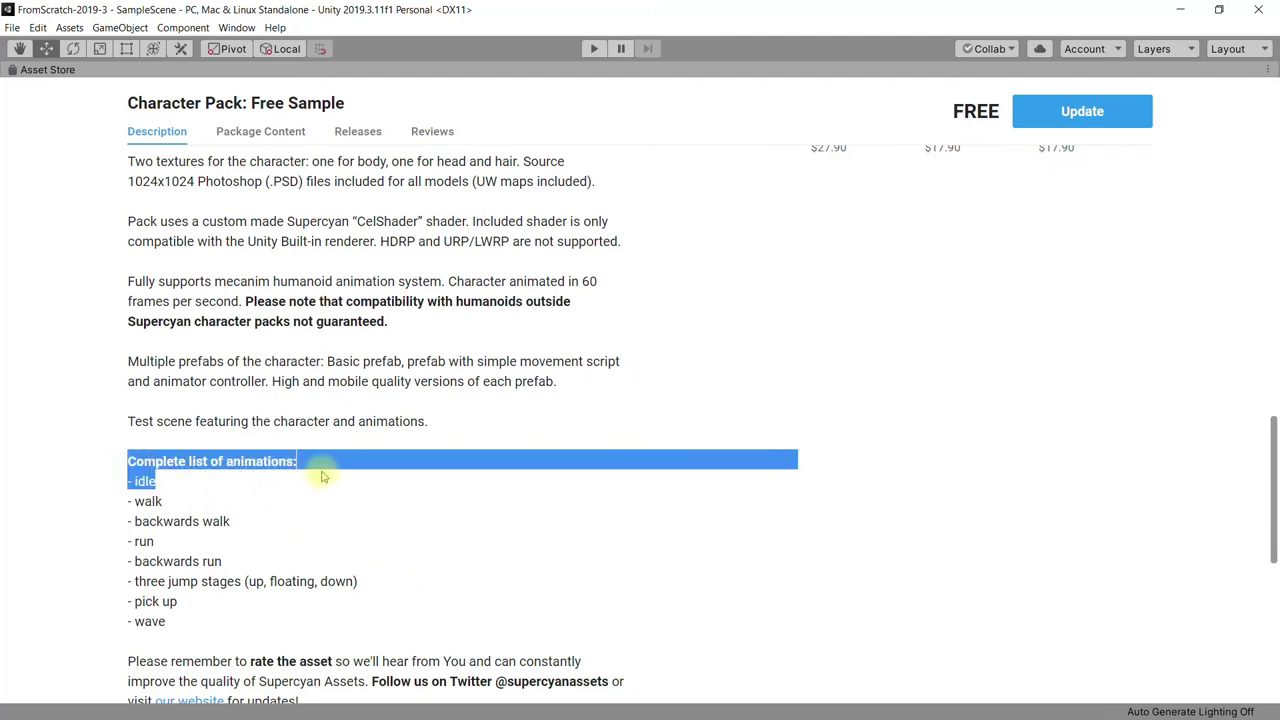
{"action": "left_click", "coordinate": [324, 477]}
{"action": "scroll", "coordinate": [400, 495], "scroll_direction": "up", "scroll_amount": 10}
- Show the Package Content list and scroll back up the page
{"action": "left_click", "coordinate": [292, 520]}
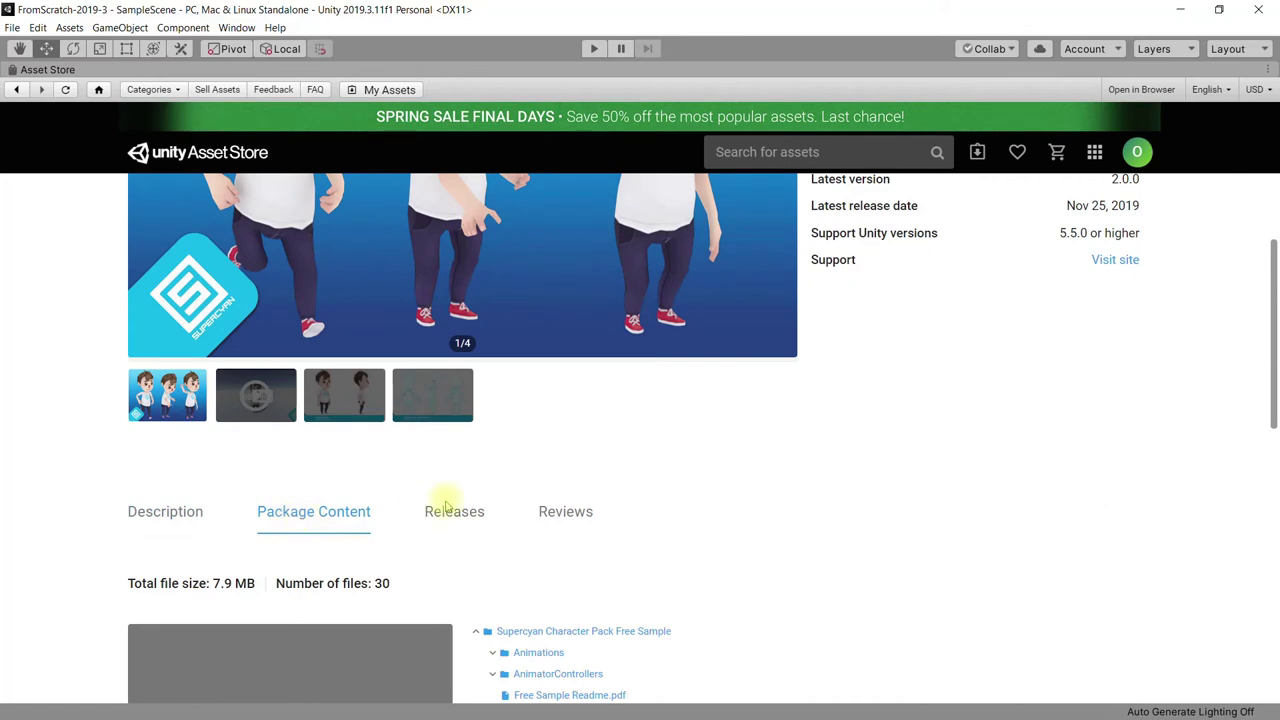
{"action": "scroll", "coordinate": [720, 509], "scroll_direction": "down", "scroll_amount": 2}
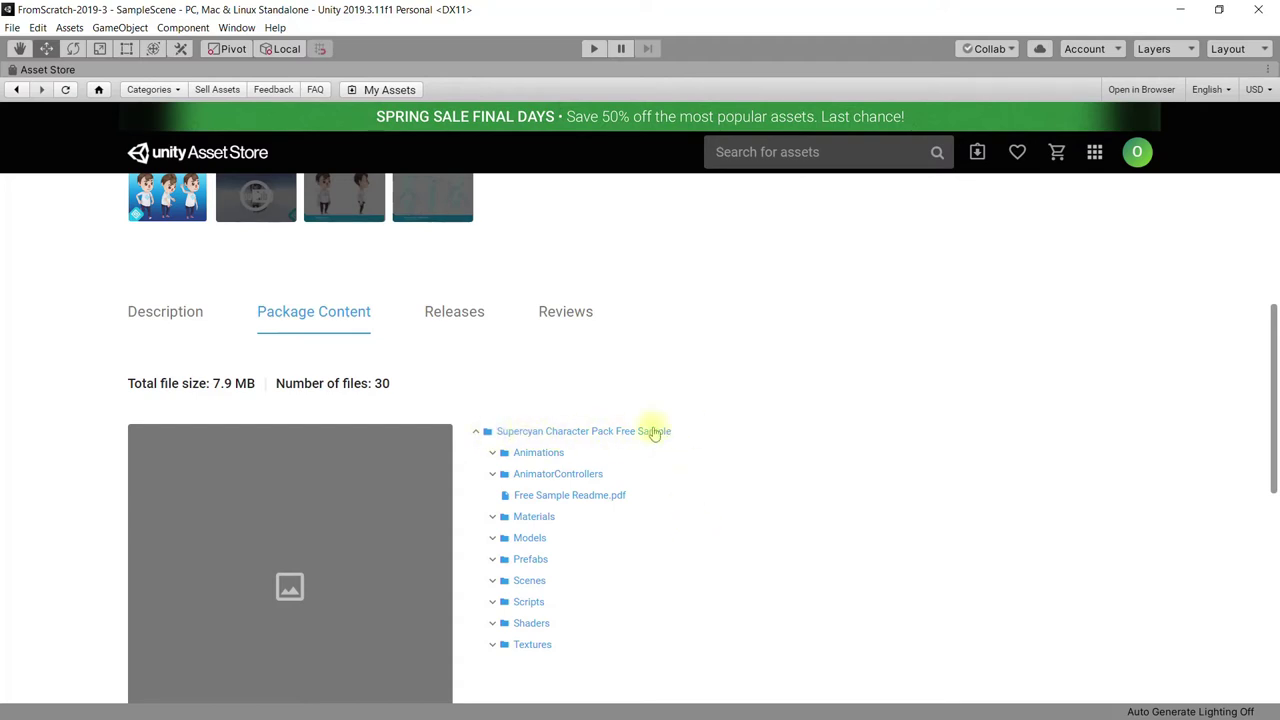
{"action": "scroll", "coordinate": [117, 470], "scroll_direction": "up", "scroll_amount": 1}
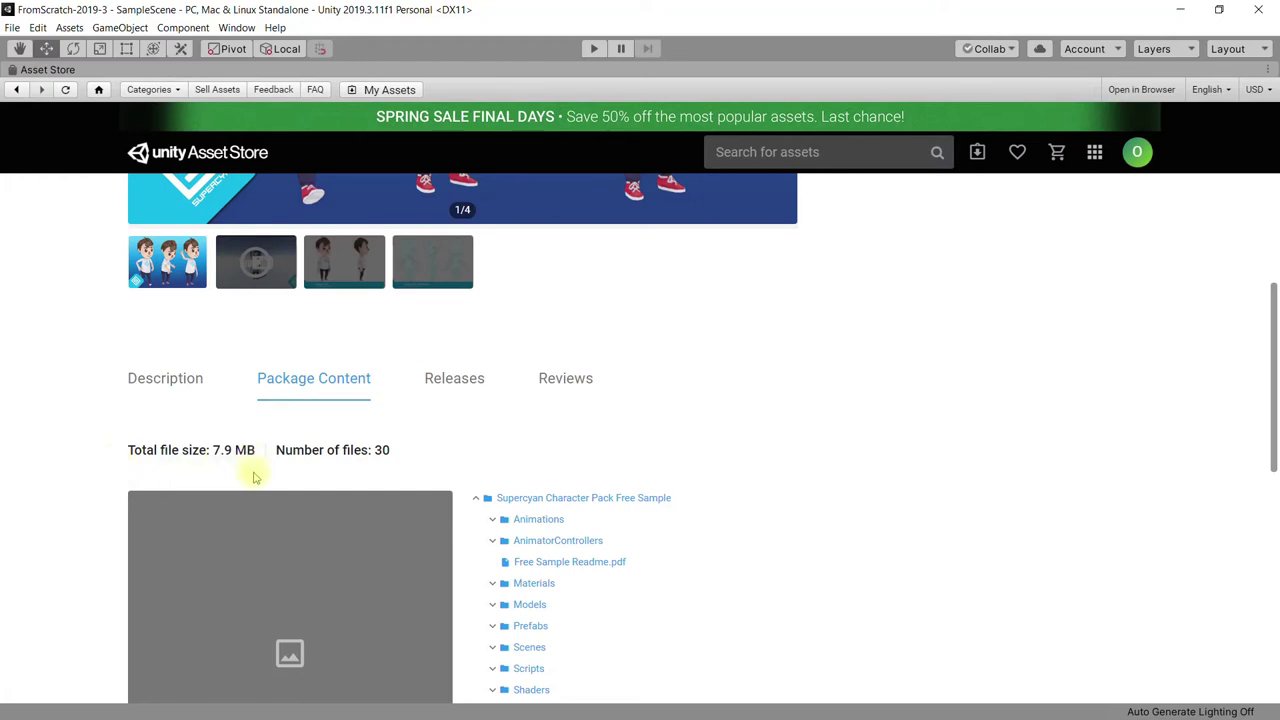
{"action": "scroll", "coordinate": [792, 478], "scroll_direction": "up", "scroll_amount": 1}
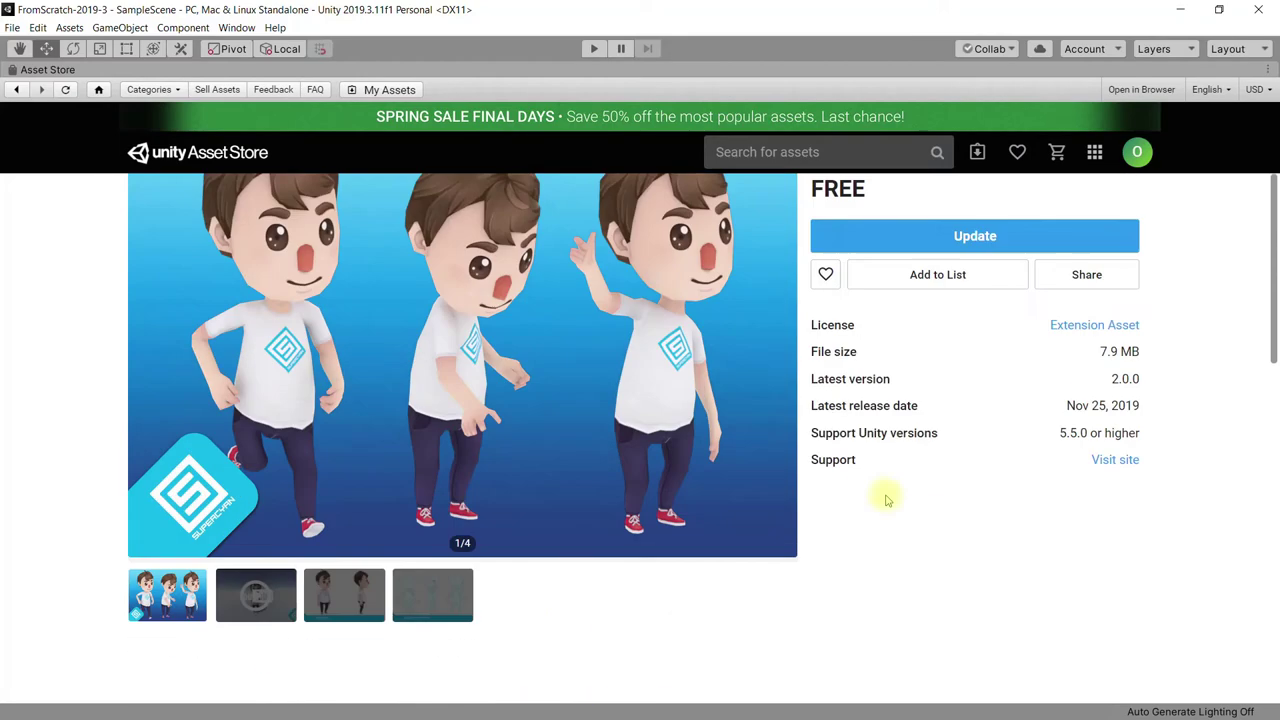
{"action": "scroll", "coordinate": [880, 480], "scroll_direction": "up", "scroll_amount": 4}
{"action": "scroll", "coordinate": [885, 495], "scroll_direction": "up", "scroll_amount": 2}
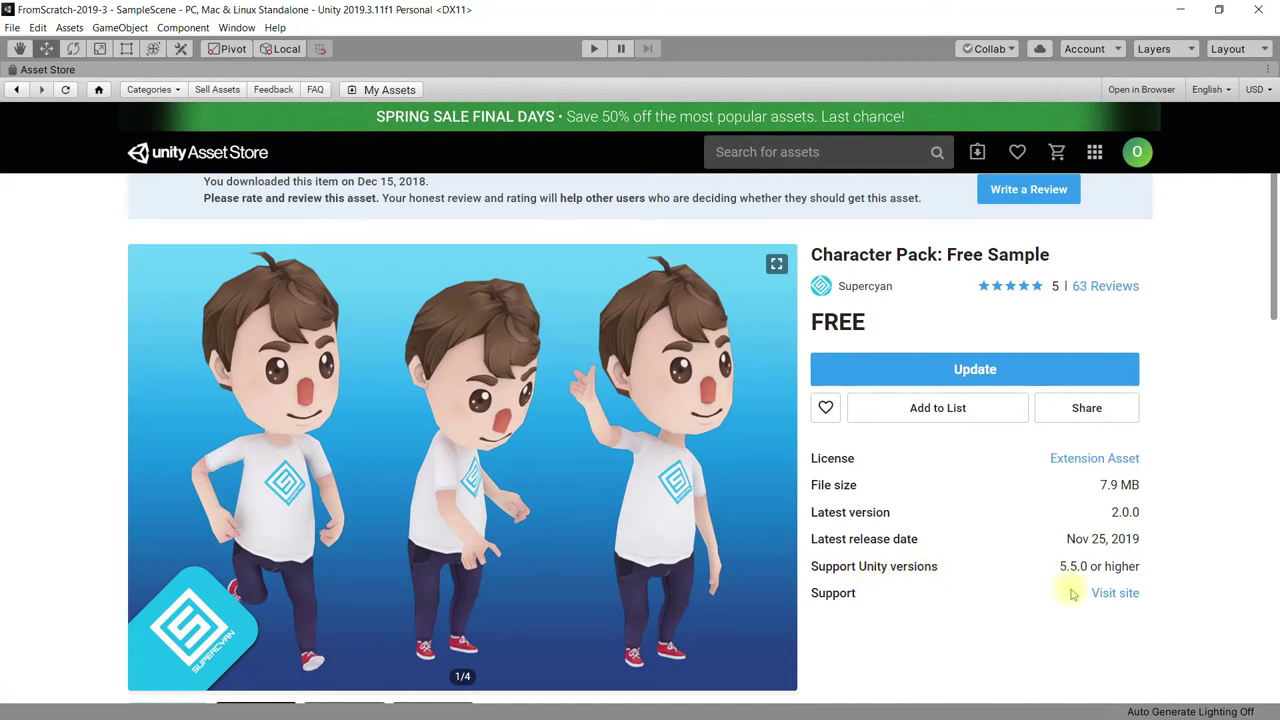
- Highlight the supported Unity versions requirement, clear it, and scroll down
{"action": "left_click_drag", "start_coordinate": [1061, 566], "coordinate": [1138, 568]}
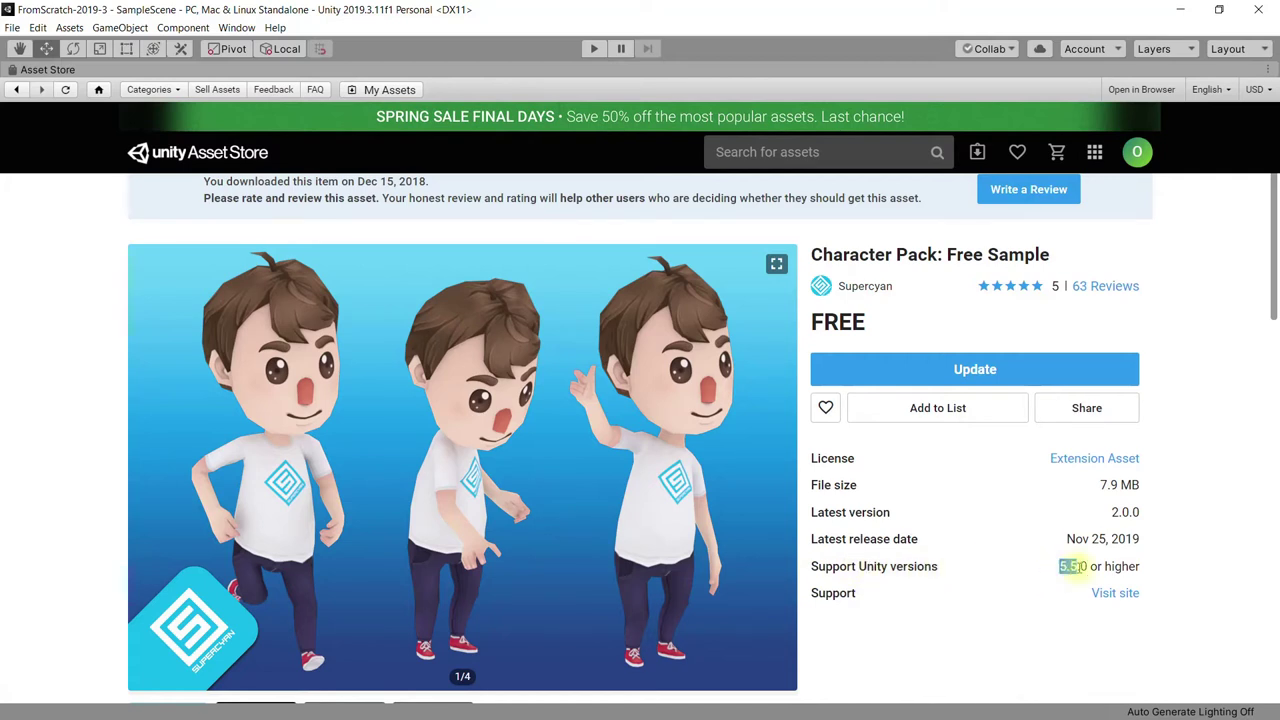
{"action": "left_click", "coordinate": [1143, 570]}
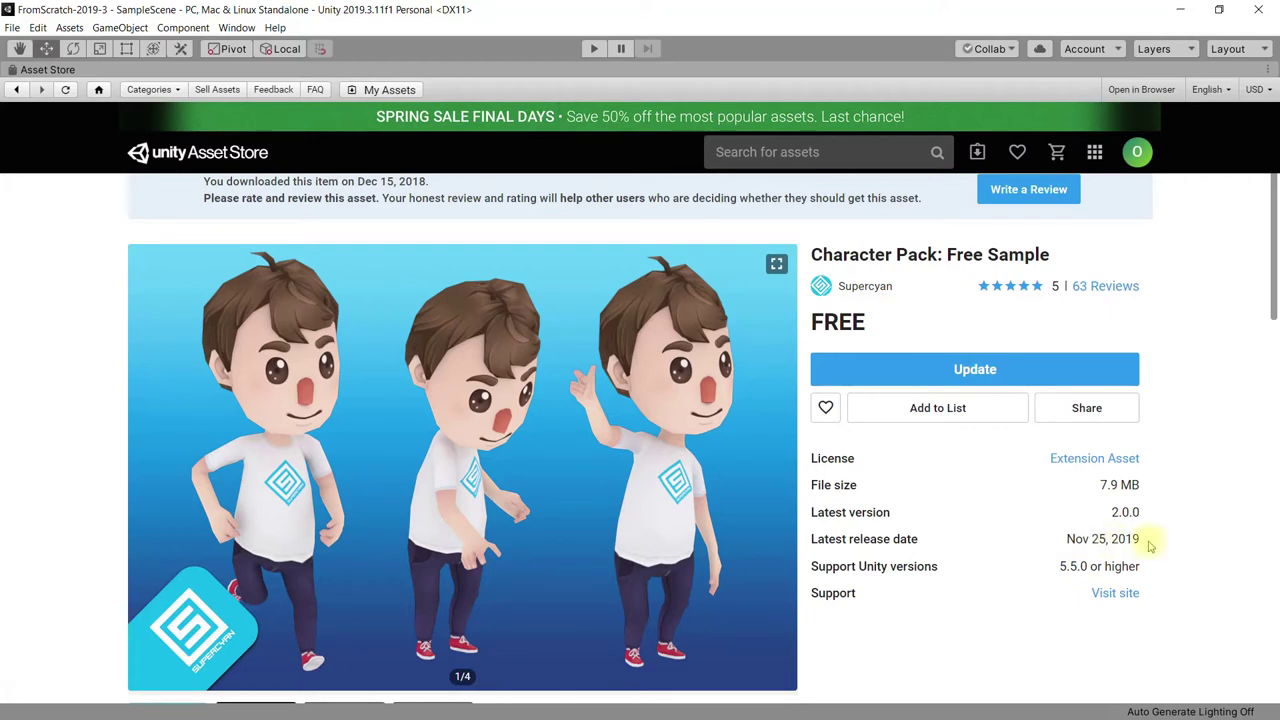
{"action": "scroll", "coordinate": [960, 510], "scroll_direction": "down", "scroll_amount": 1}
{"action": "scroll", "coordinate": [640, 530], "scroll_direction": "down", "scroll_amount": 2}
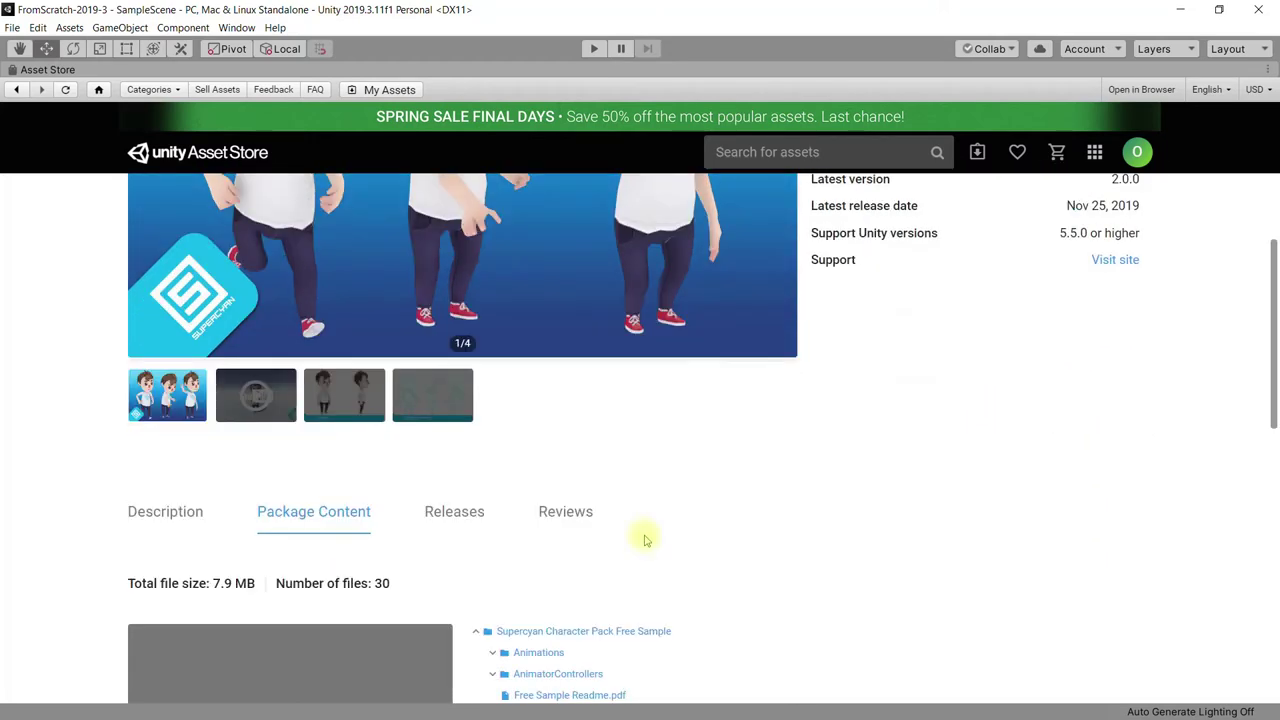
- Open the Releases tab and scroll through the version 2.0.0 changelog
{"action": "left_click", "coordinate": [456, 516]}
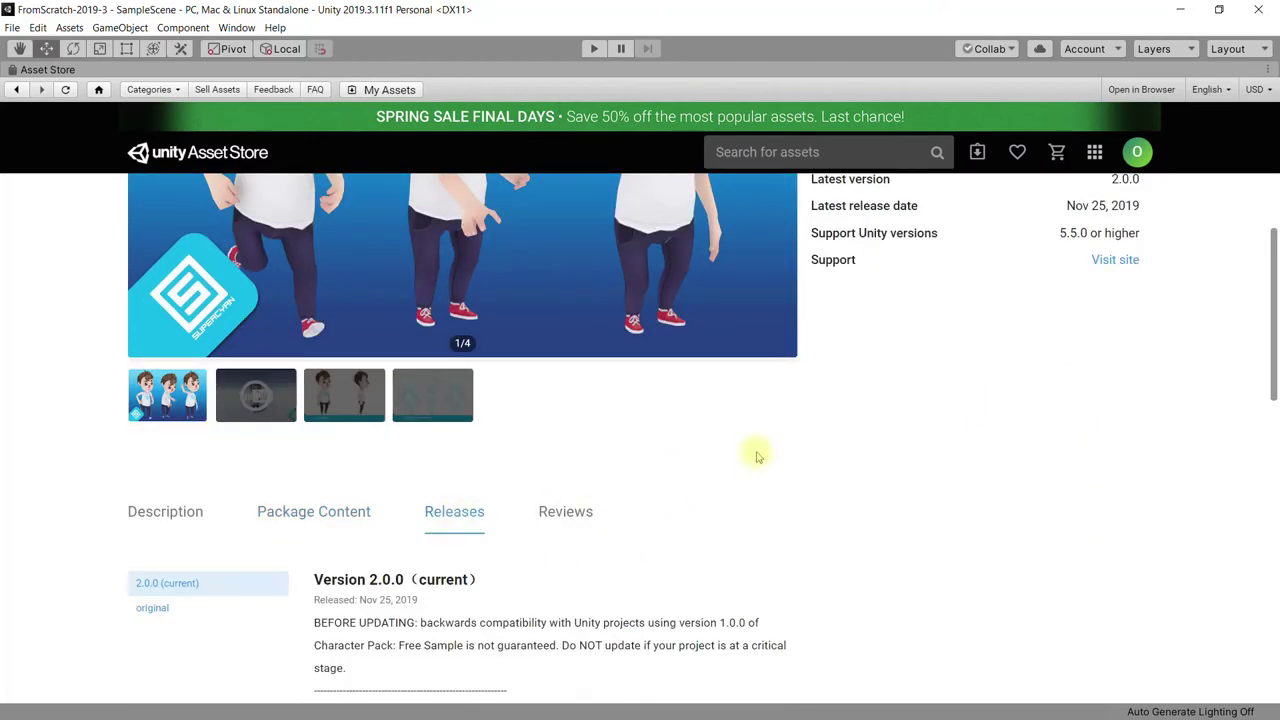
{"action": "scroll", "coordinate": [826, 494], "scroll_direction": "down", "scroll_amount": 2}
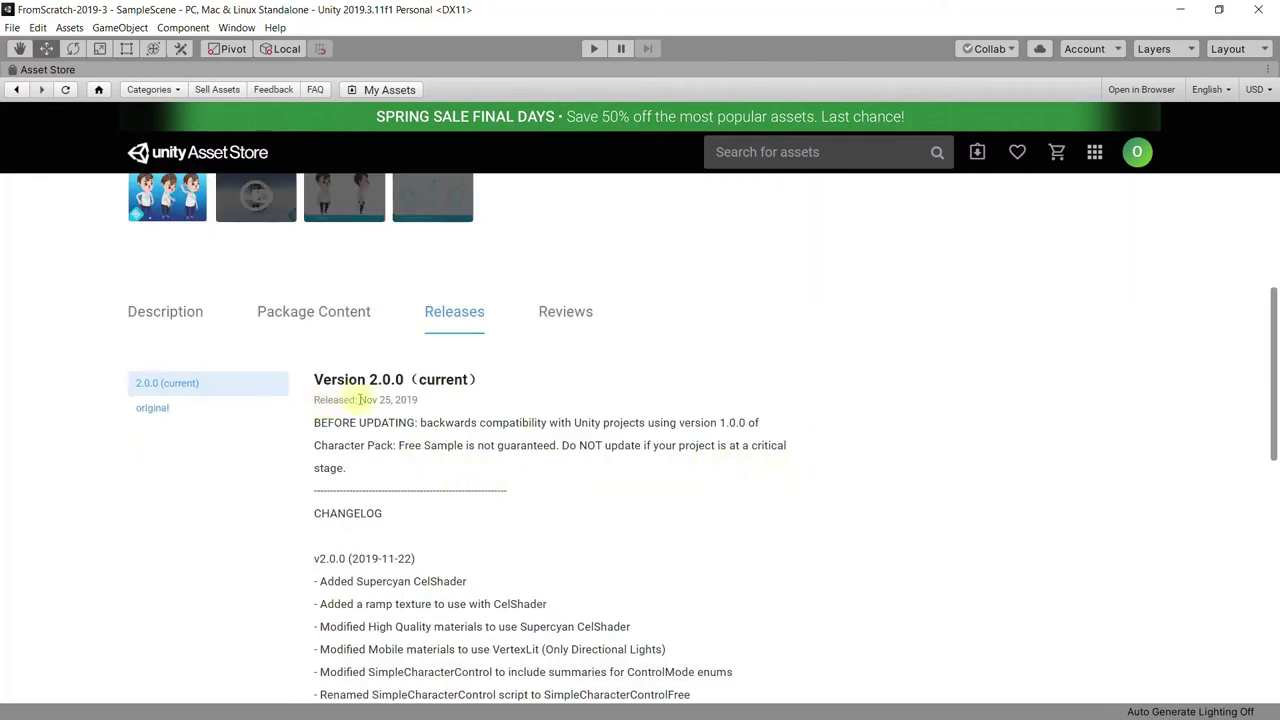
{"action": "scroll", "coordinate": [500, 470], "scroll_direction": "down", "scroll_amount": 1}
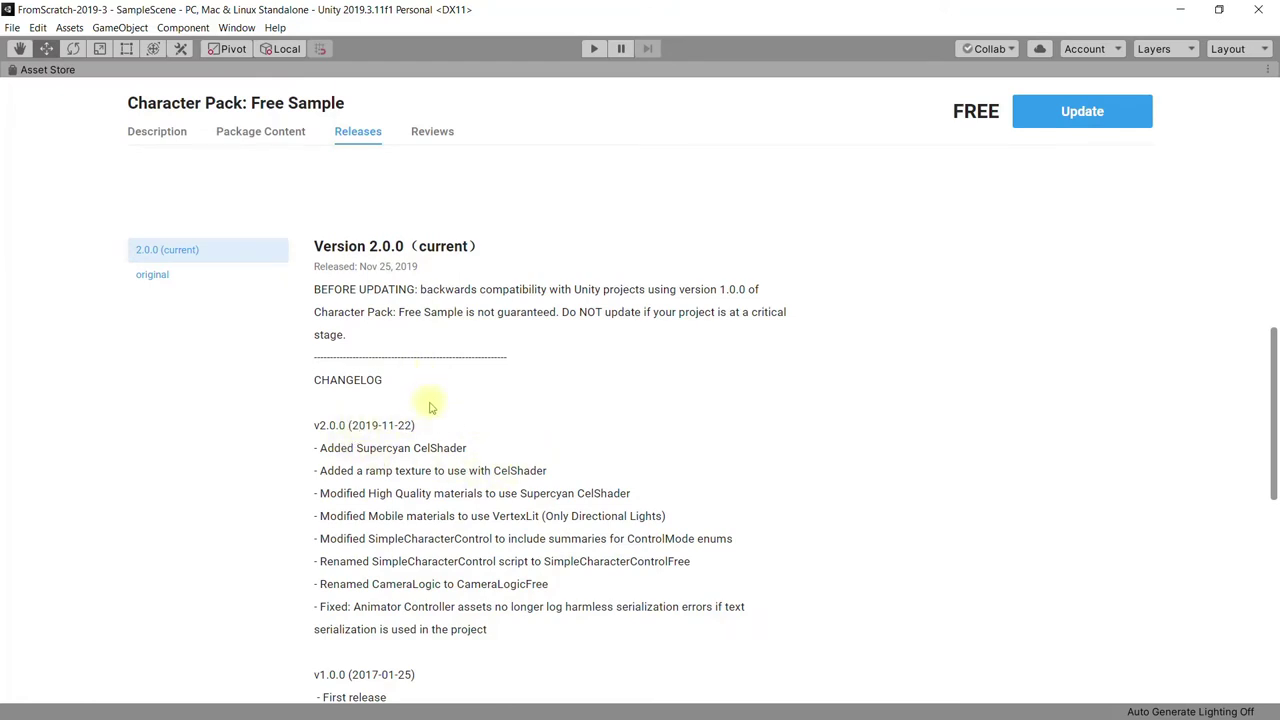
{"action": "scroll", "coordinate": [618, 435], "scroll_direction": "down", "scroll_amount": 2}
{"action": "scroll", "coordinate": [680, 503], "scroll_direction": "up", "scroll_amount": 3}
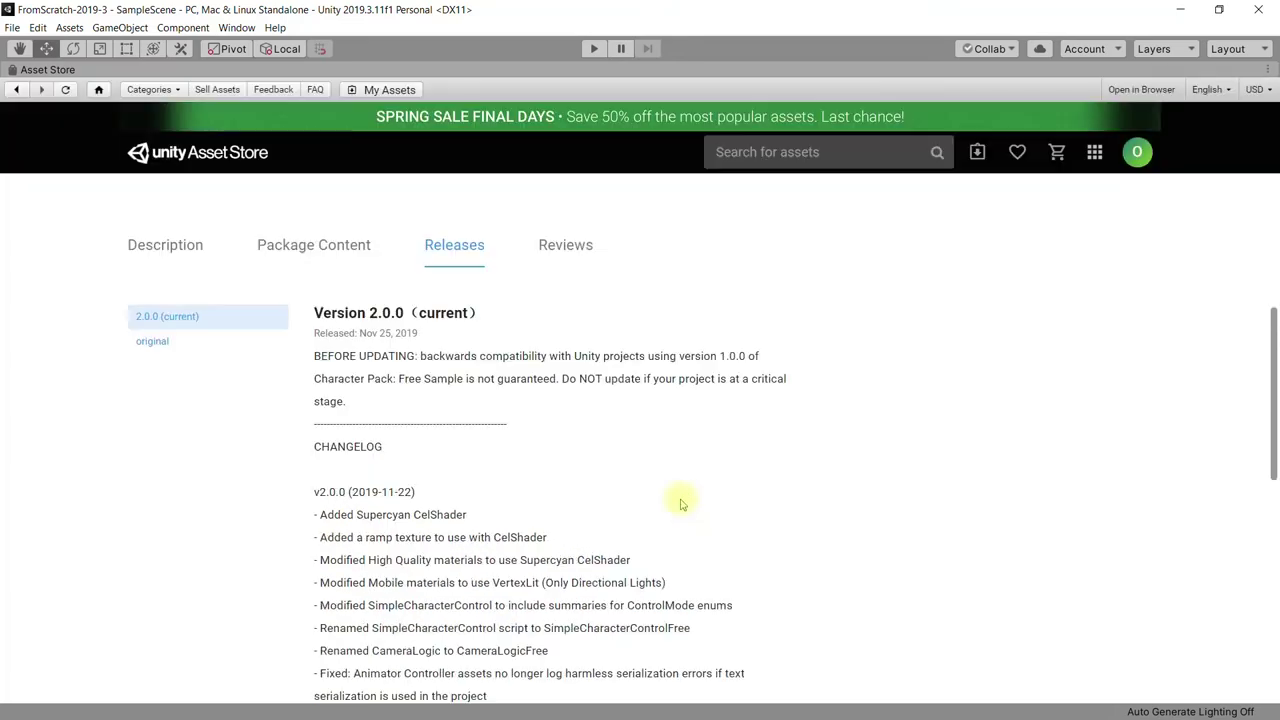
{"action": "scroll", "coordinate": [620, 486], "scroll_direction": "up", "scroll_amount": 1}
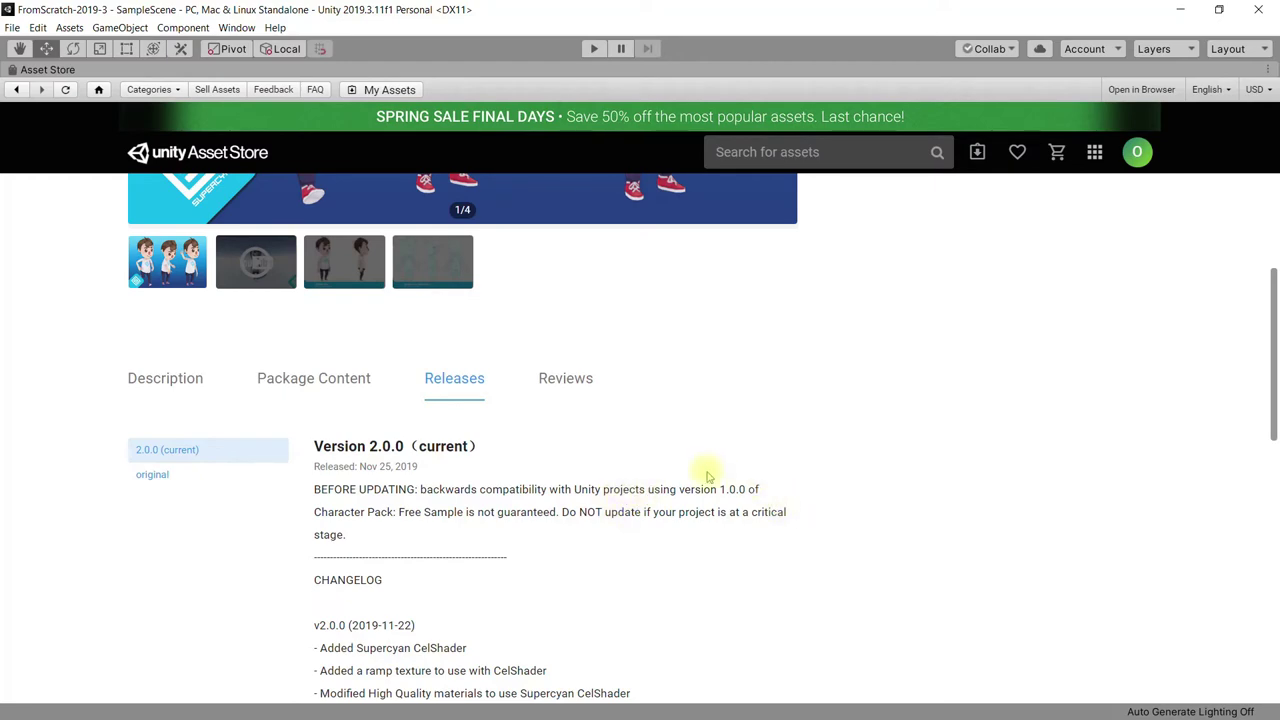
{"action": "scroll", "coordinate": [706, 475], "scroll_direction": "up", "scroll_amount": 5}
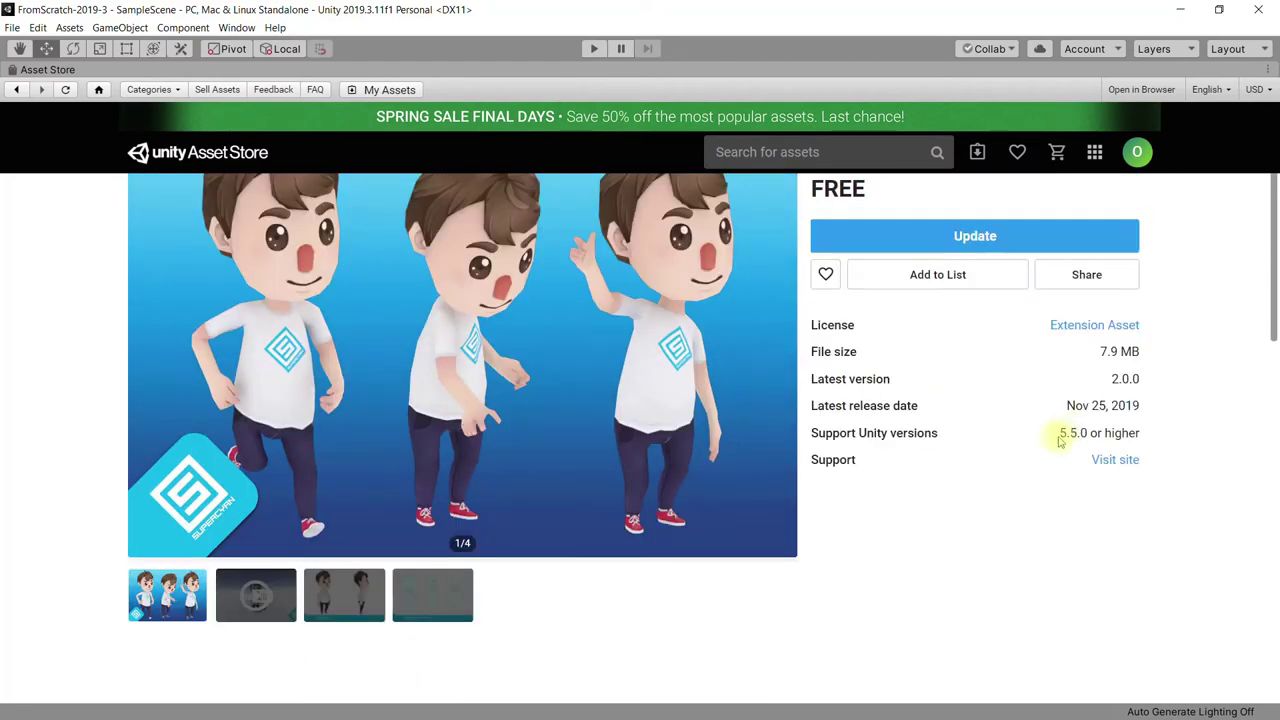
- Highlight the '5.5.0 or higher' requirement text, then clear the selection
{"action": "left_click_drag", "start_coordinate": [1060, 432], "coordinate": [1141, 433]}
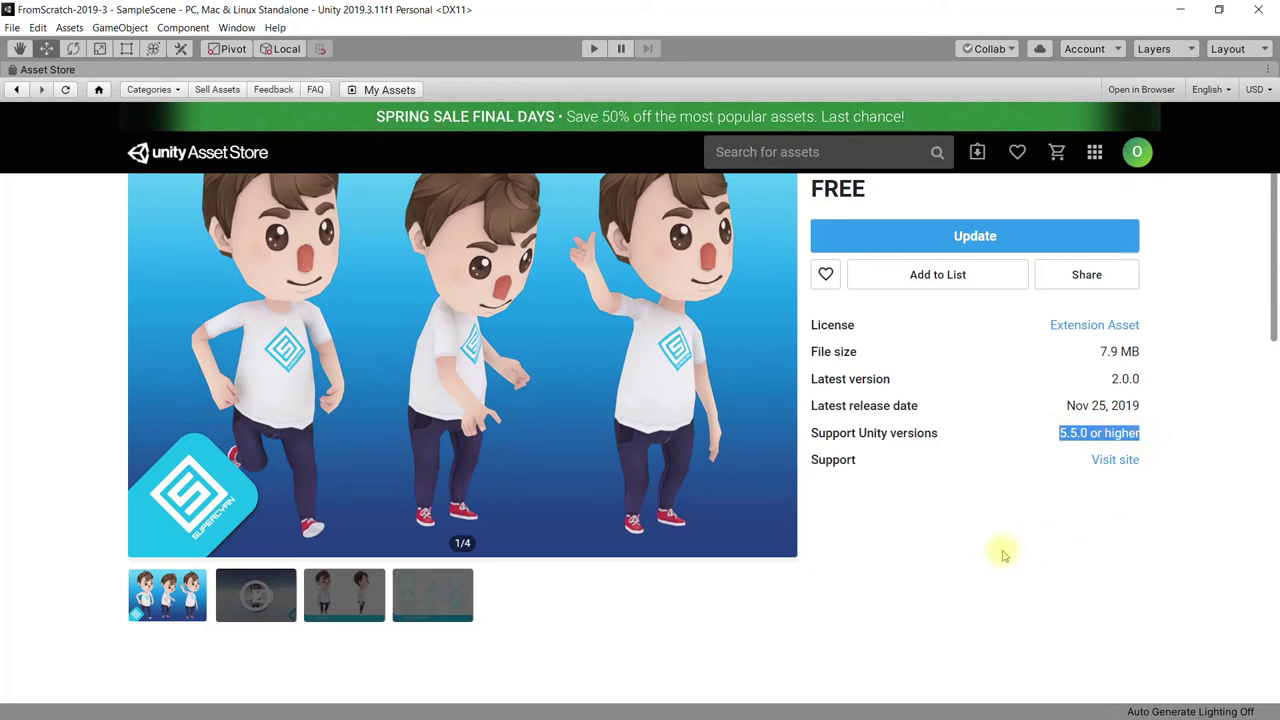
{"action": "scroll", "coordinate": [1004, 555], "scroll_direction": "up", "scroll_amount": 1}
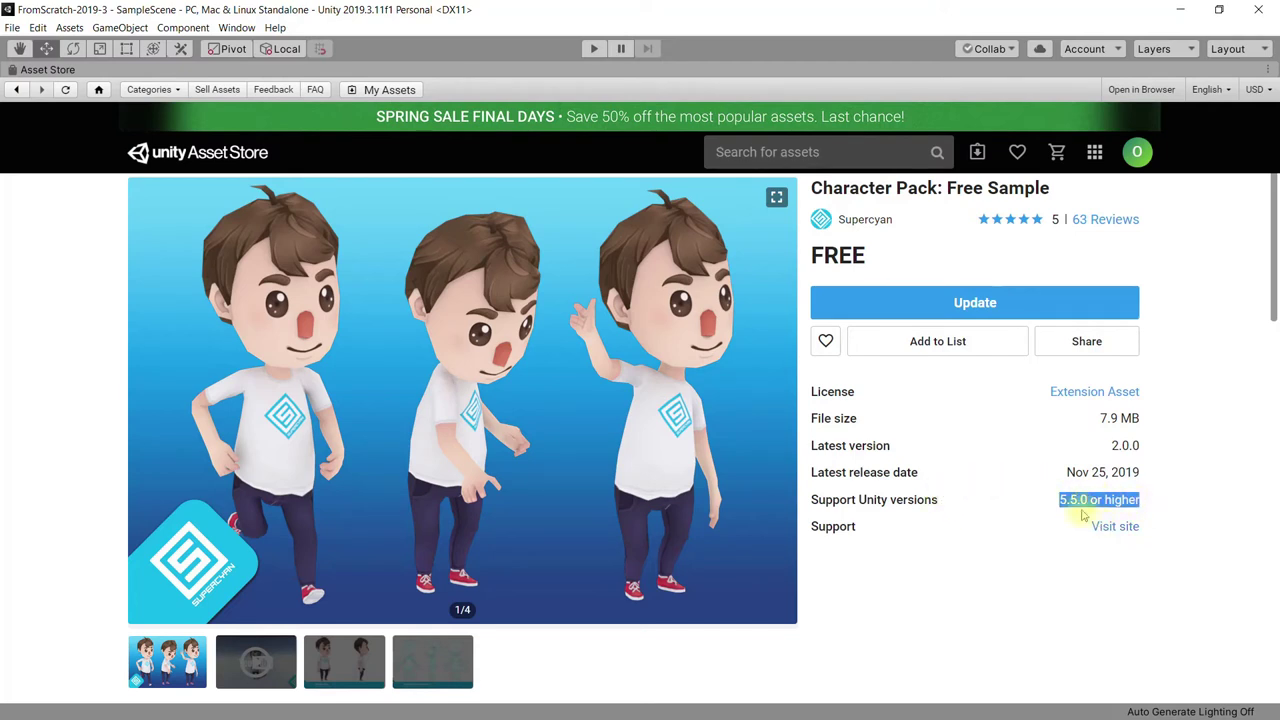
{"action": "left_click", "coordinate": [1066, 503]}
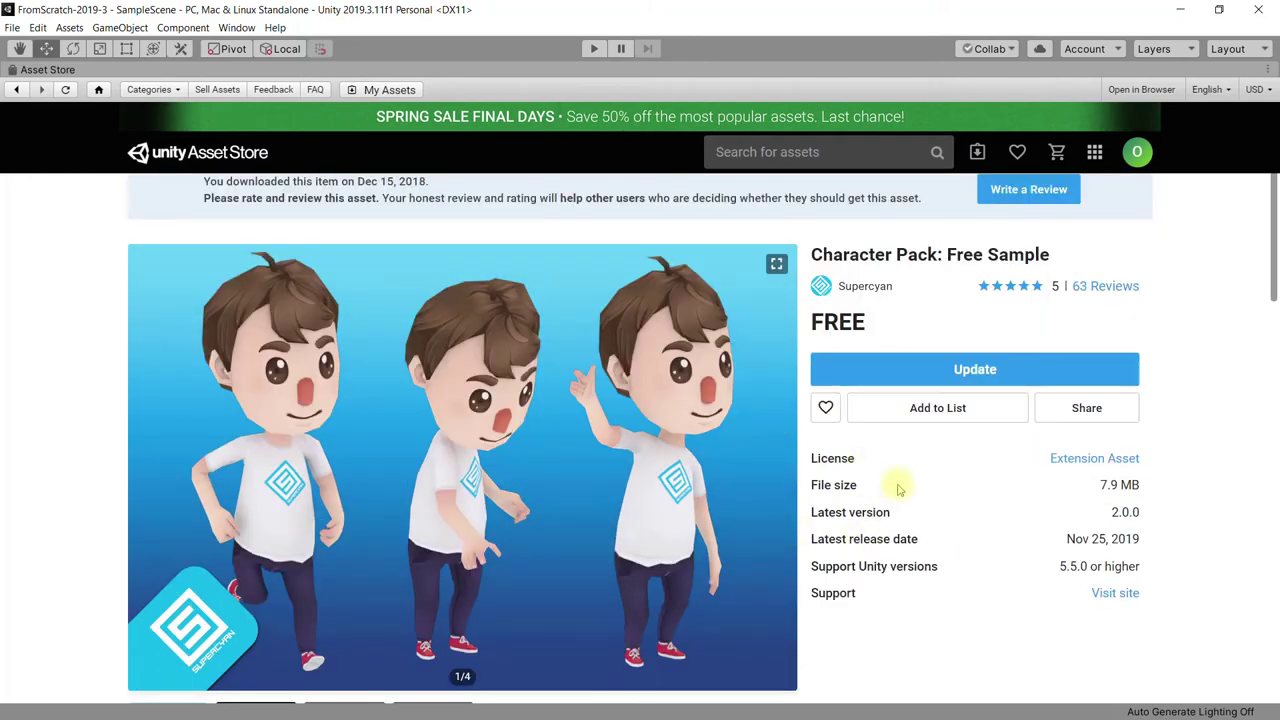
- Start the Character Pack: Free Sample update, retrying Update until the download reaches 95%
{"action": "scroll", "coordinate": [950, 440], "scroll_direction": "up", "scroll_amount": 1}
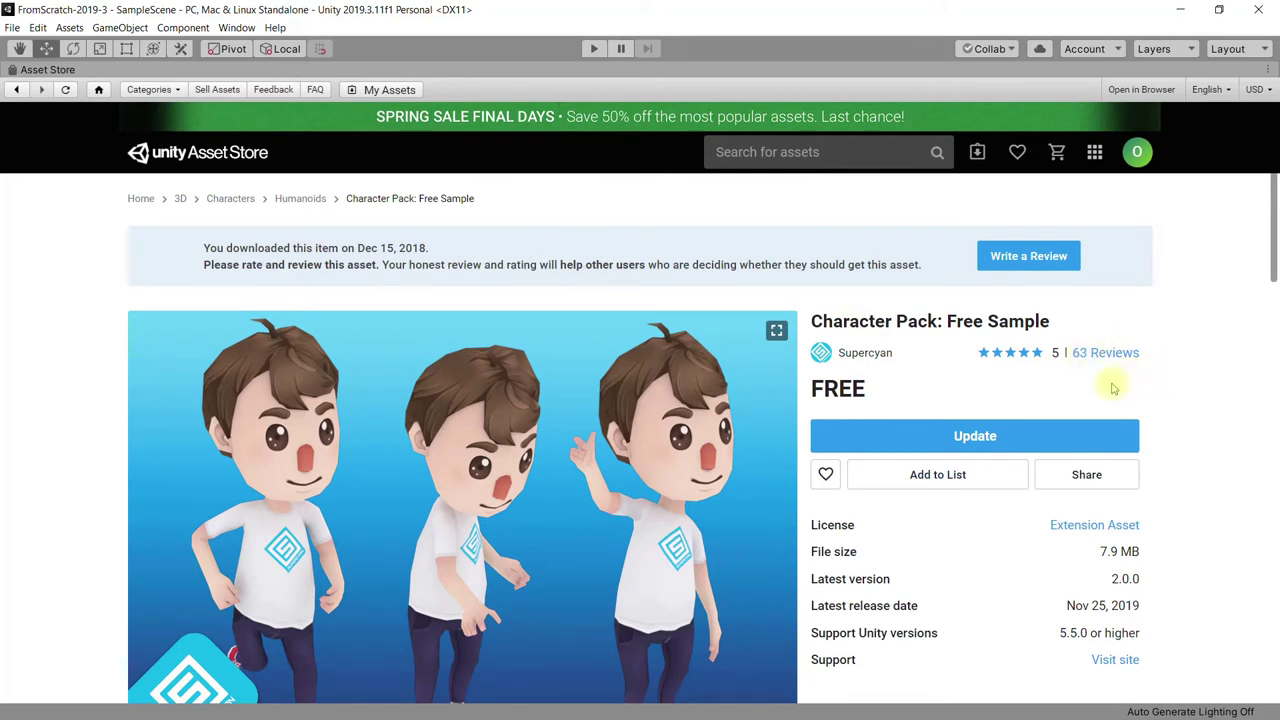
{"action": "left_click", "coordinate": [1095, 440]}
{"action": "left_click", "coordinate": [995, 443]}
{"action": "left_click", "coordinate": [978, 430]}
{"action": "left_click", "coordinate": [1105, 437]}
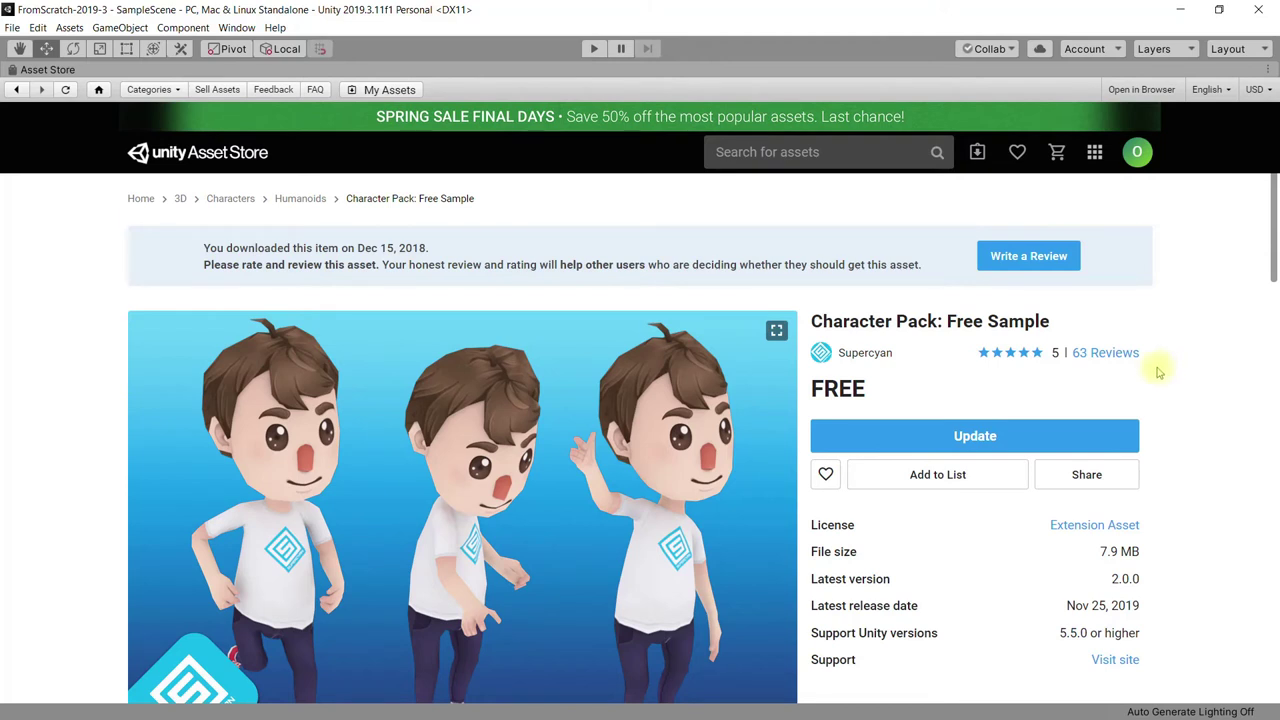
{"action": "left_click", "coordinate": [955, 438]}
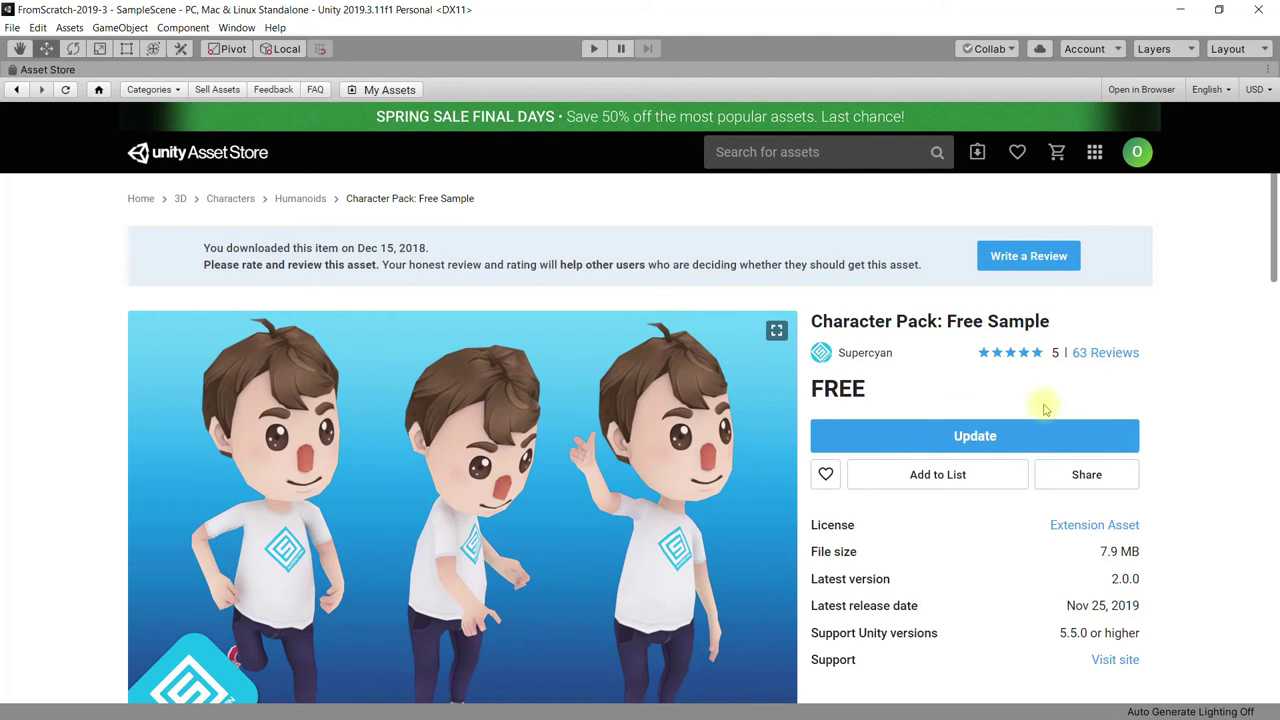
{"action": "left_click", "coordinate": [1050, 425]}
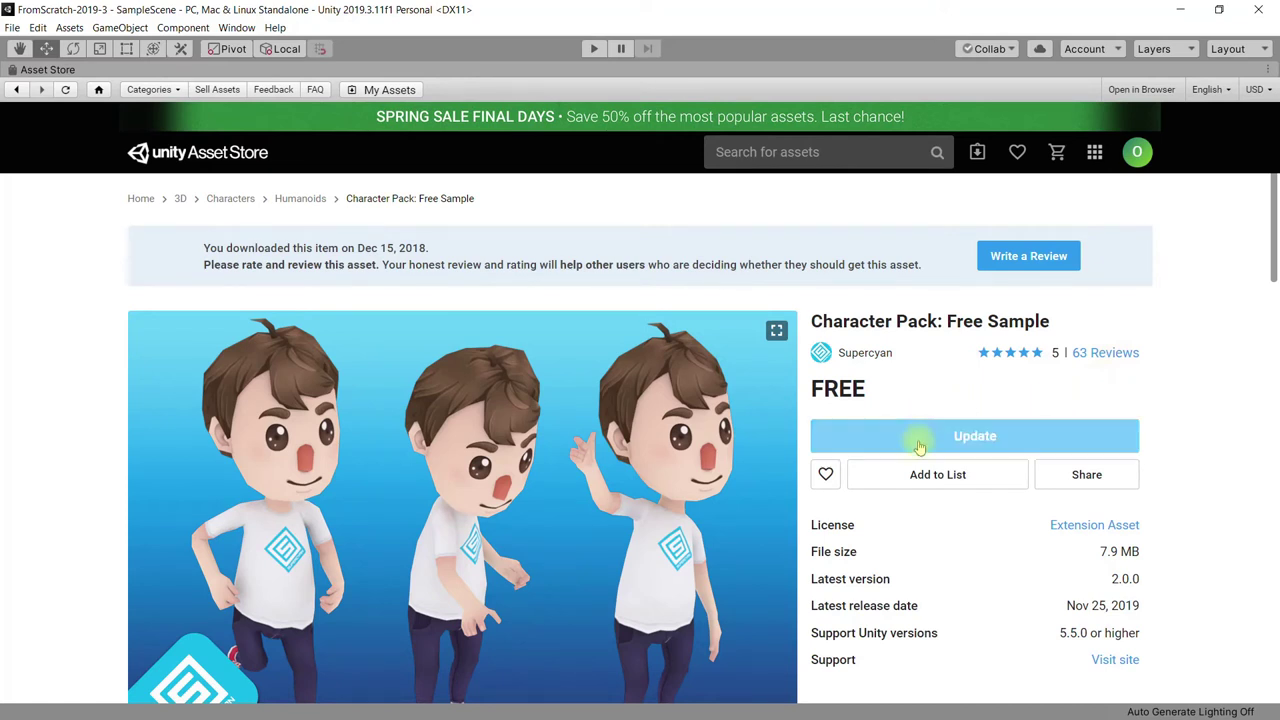
{"action": "left_click", "coordinate": [978, 434]}
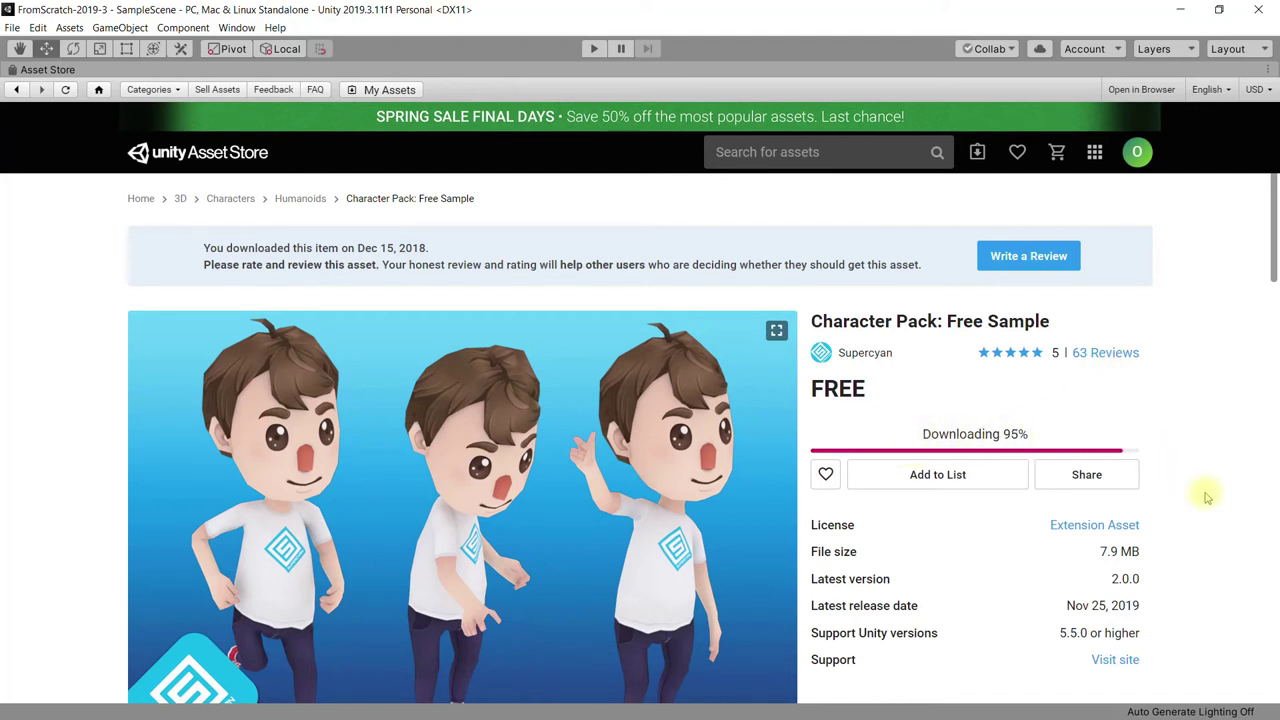
- Import all files of the downloaded Character Pack update into the project
{"action": "left_click", "coordinate": [960, 440]}
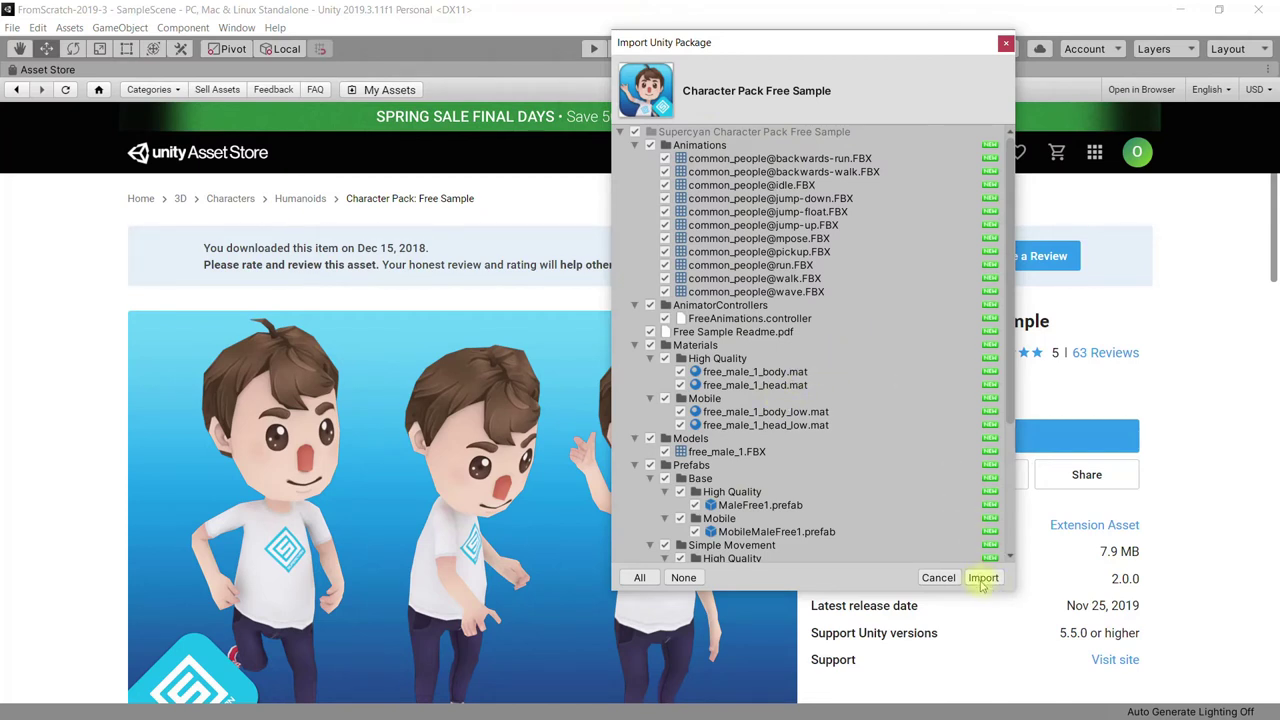
{"action": "left_click", "coordinate": [984, 578]}
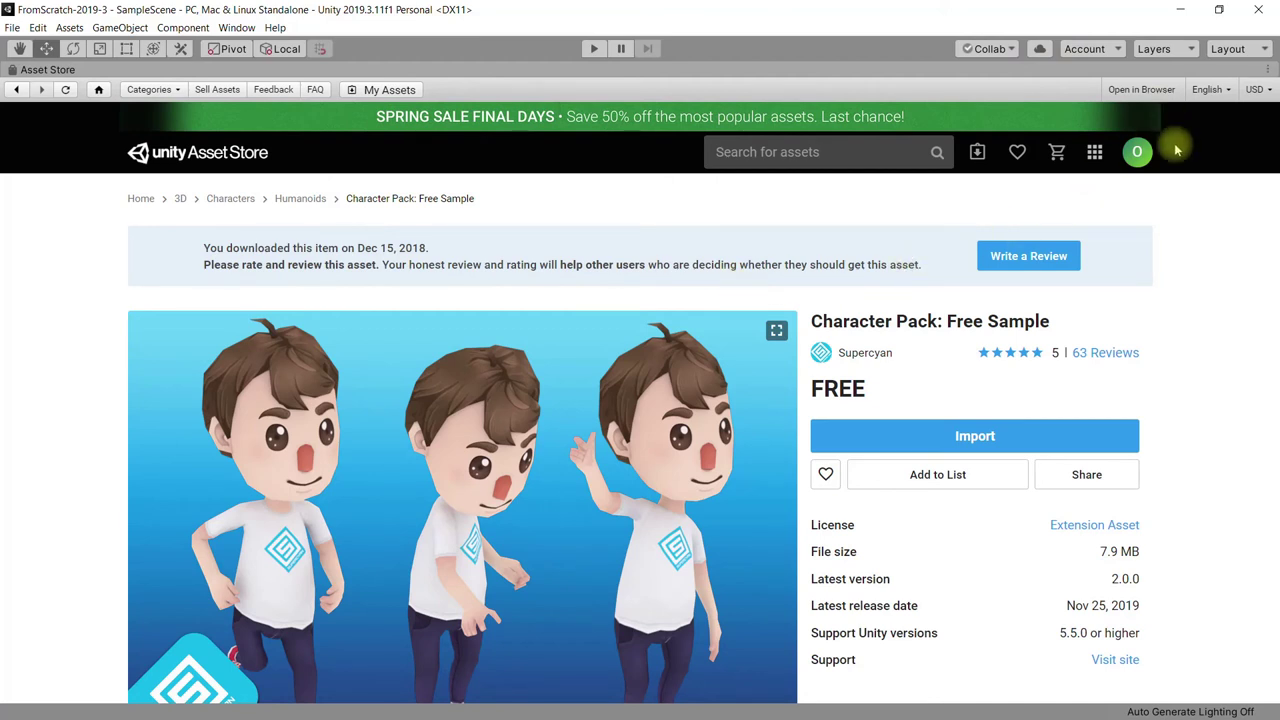
- Restore the full editor layout and open the Supercyan pack's Scenes folder
{"action": "left_click", "coordinate": [1268, 69]}
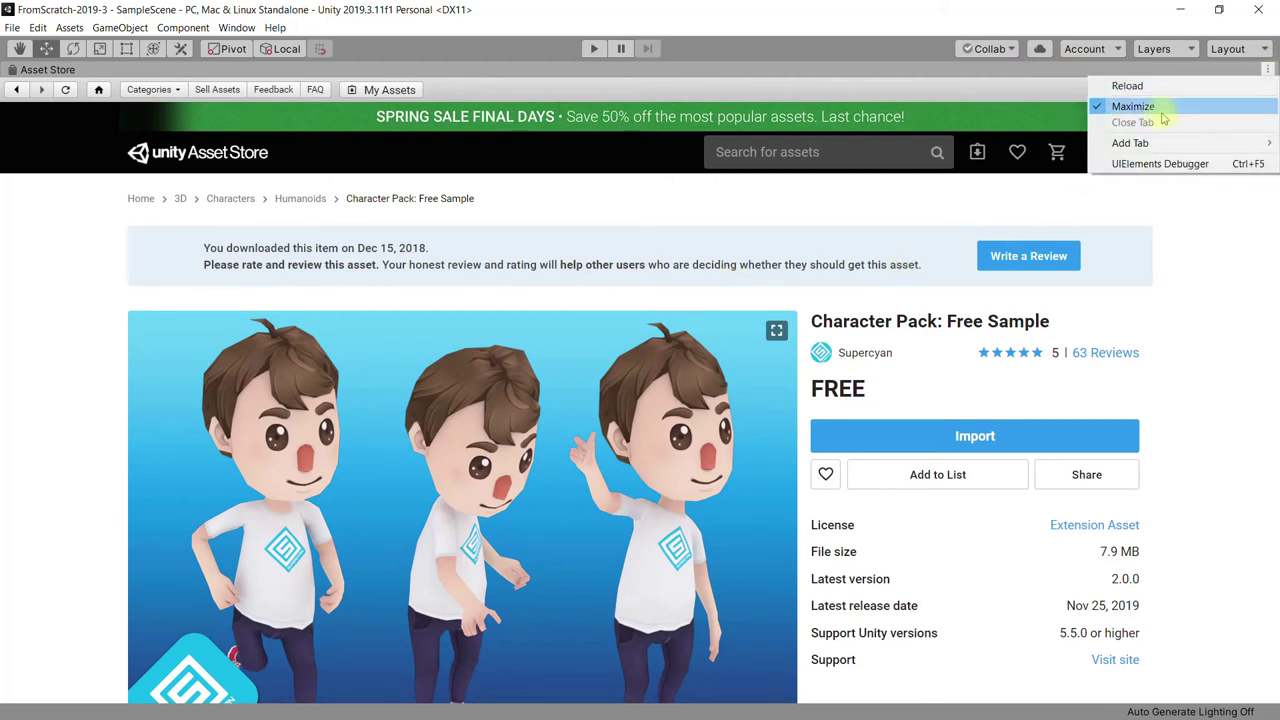
{"action": "left_click", "coordinate": [1120, 106]}
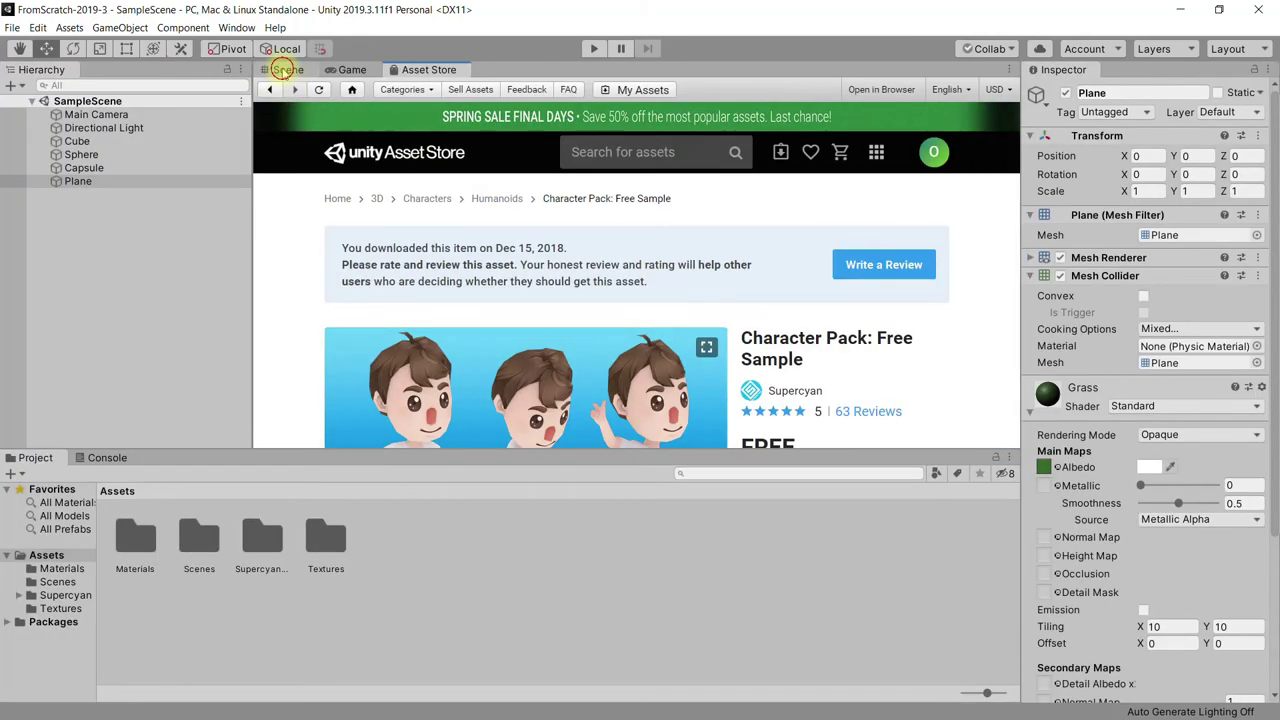
{"action": "left_click", "coordinate": [286, 69]}
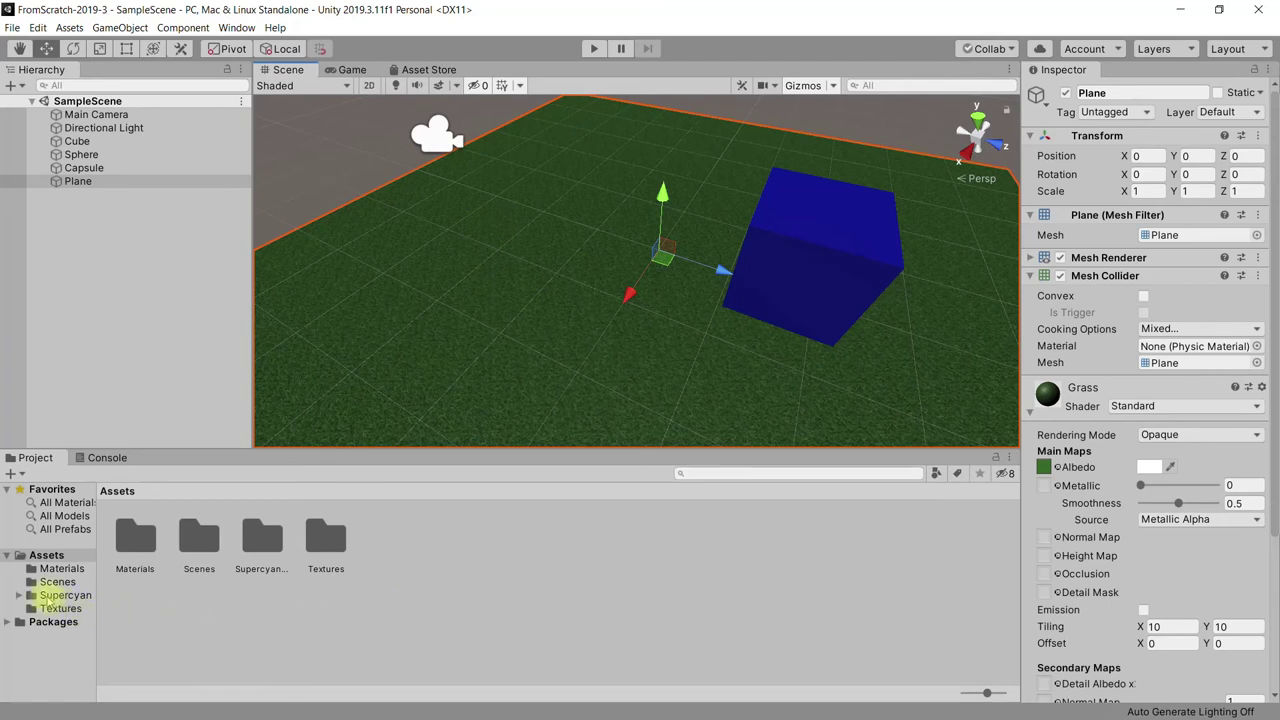
{"action": "left_click", "coordinate": [57, 595]}
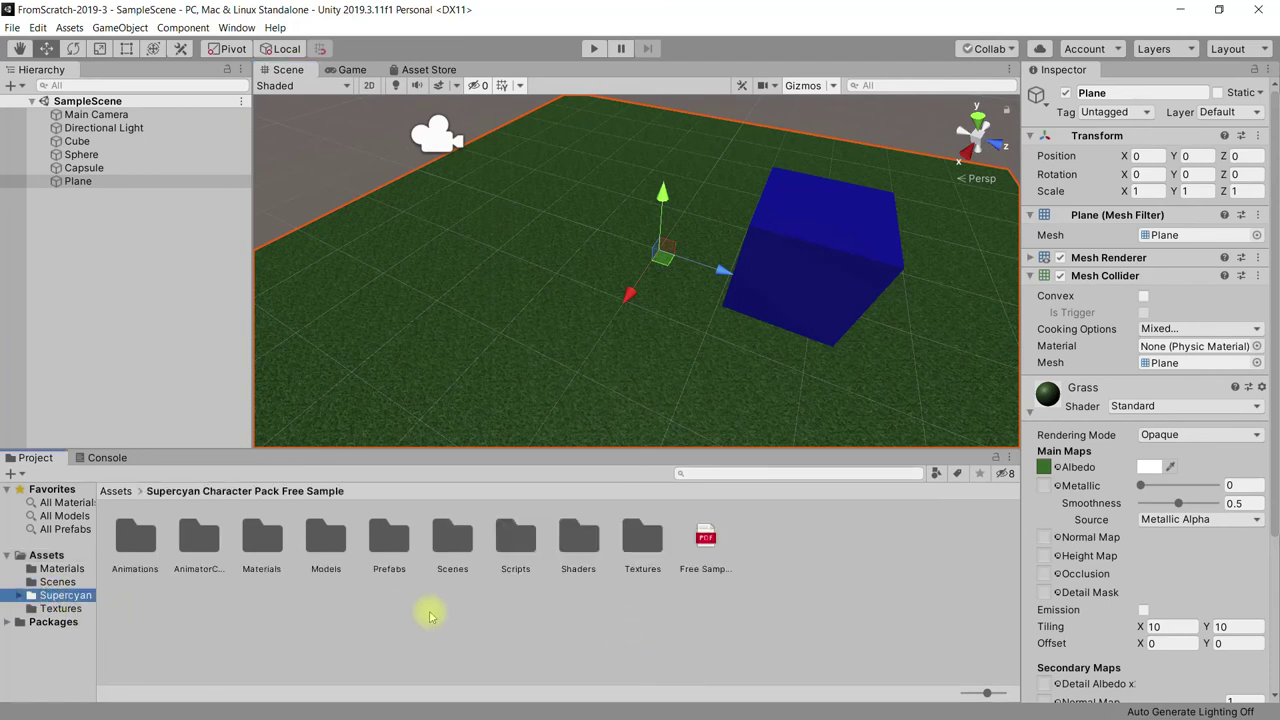
{"action": "double_click", "coordinate": [452, 537]}
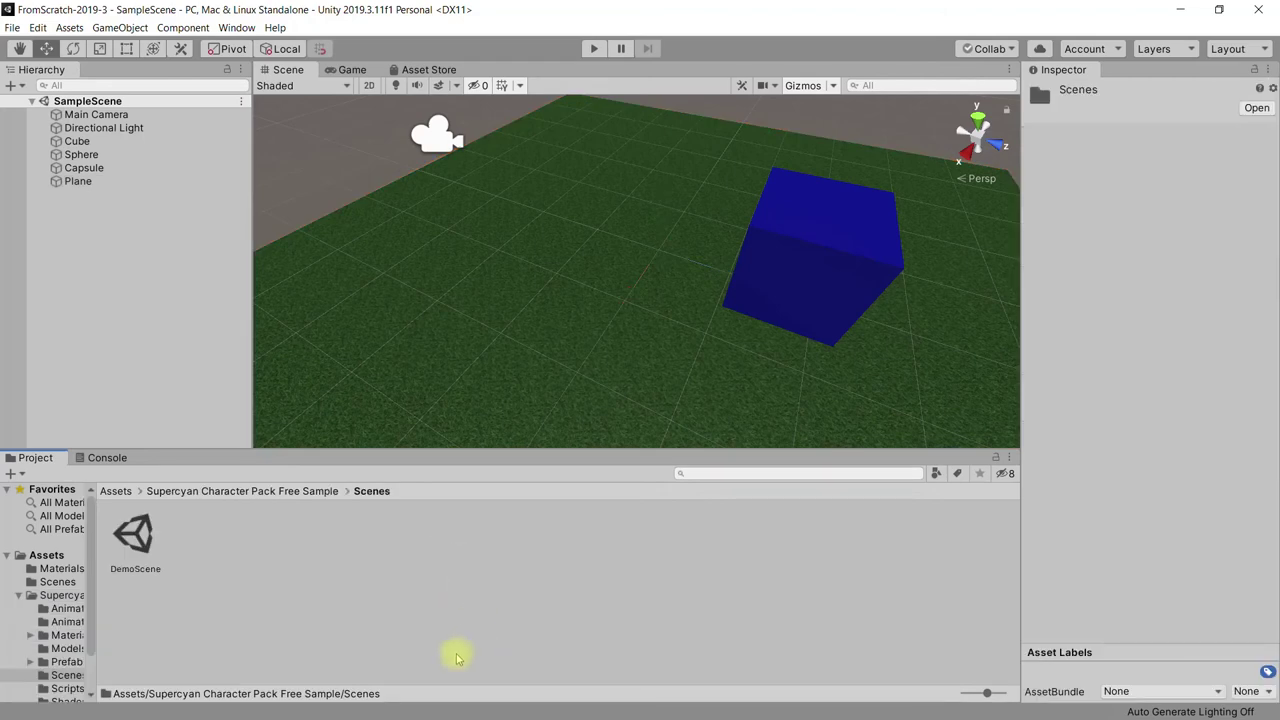
- Widen the Project folder tree and nudge the blue cube slightly along X
{"action": "left_click_drag", "start_coordinate": [91, 648], "coordinate": [100, 678]}
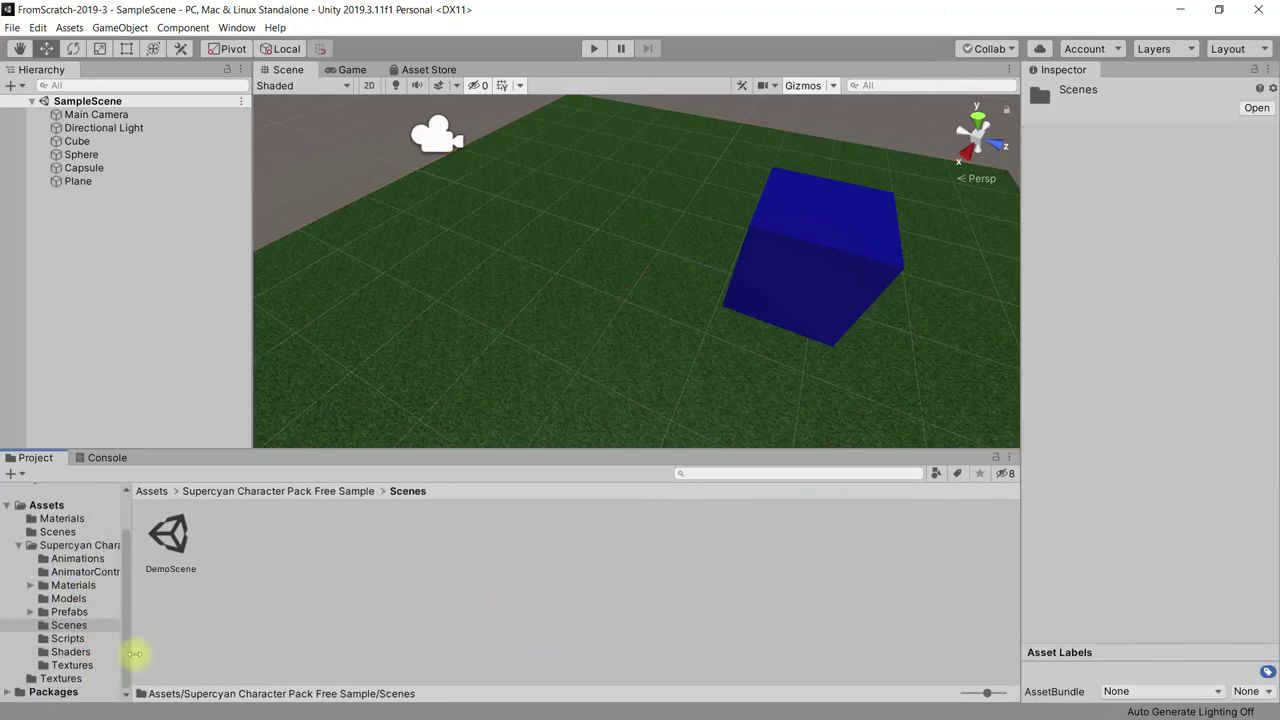
{"action": "left_click_drag", "start_coordinate": [98, 653], "coordinate": [160, 655]}
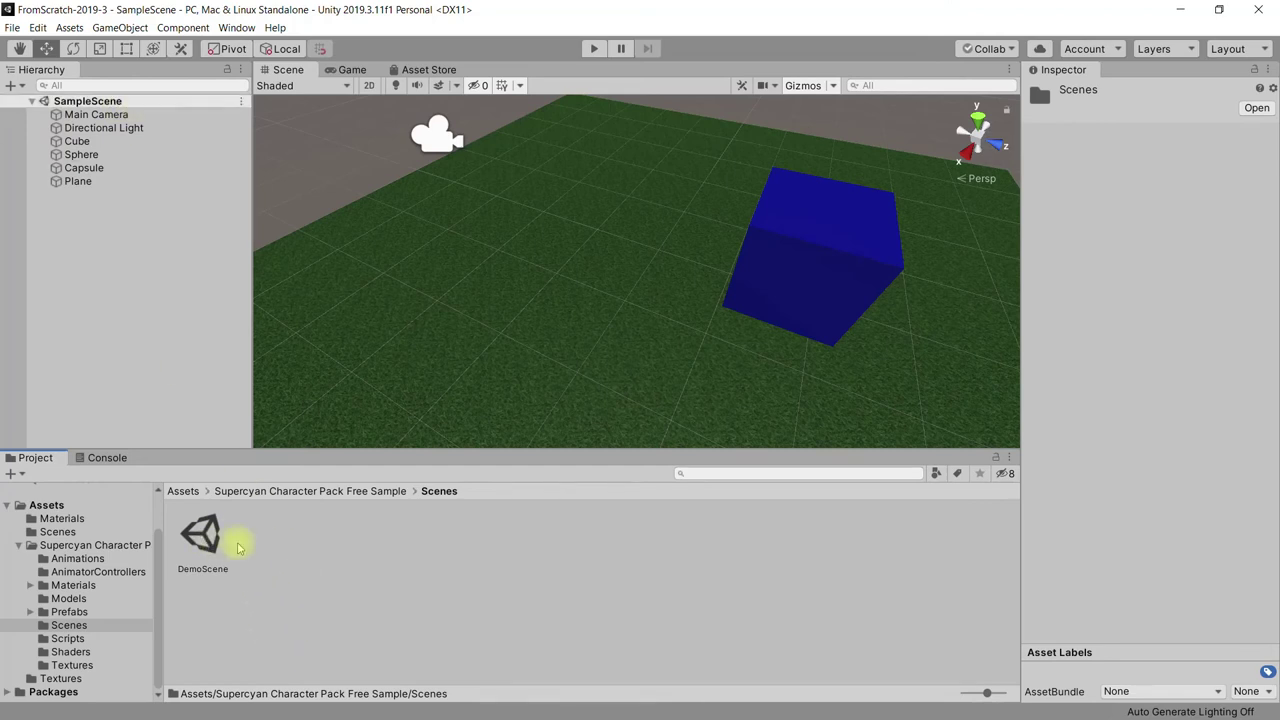
{"action": "left_click", "coordinate": [770, 340]}
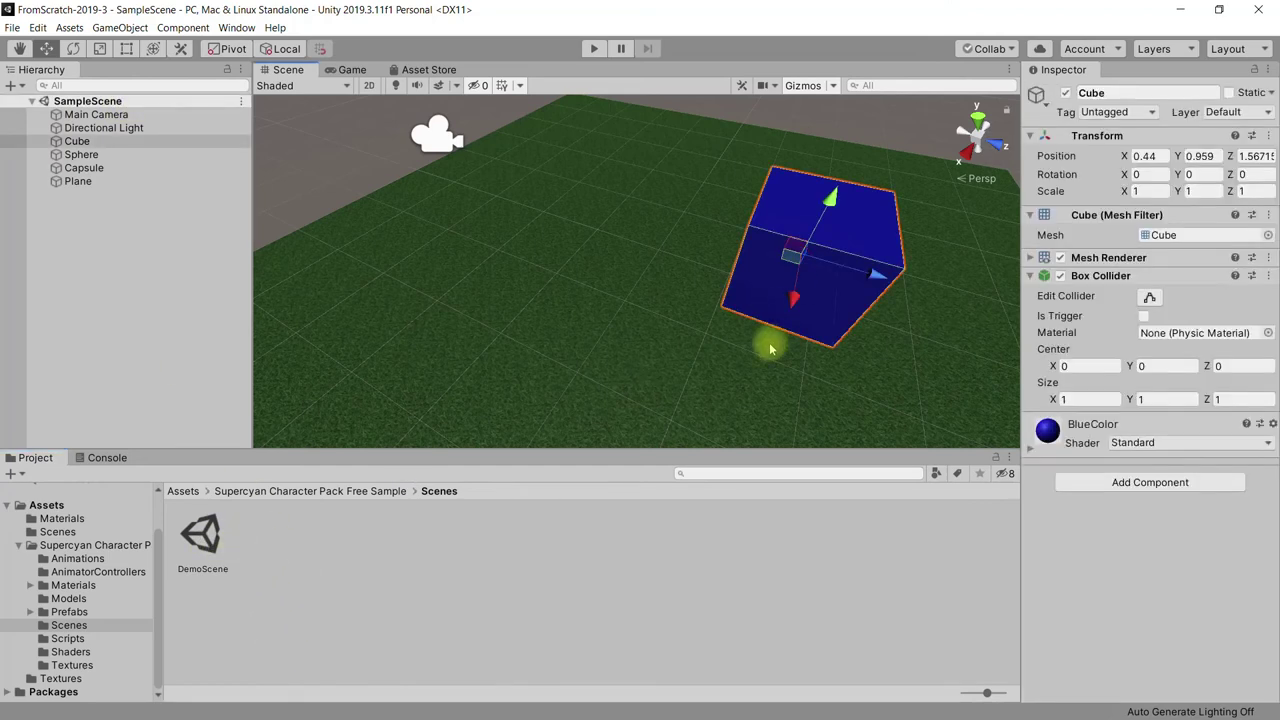
{"action": "left_click_drag", "start_coordinate": [766, 294], "coordinate": [794, 338]}
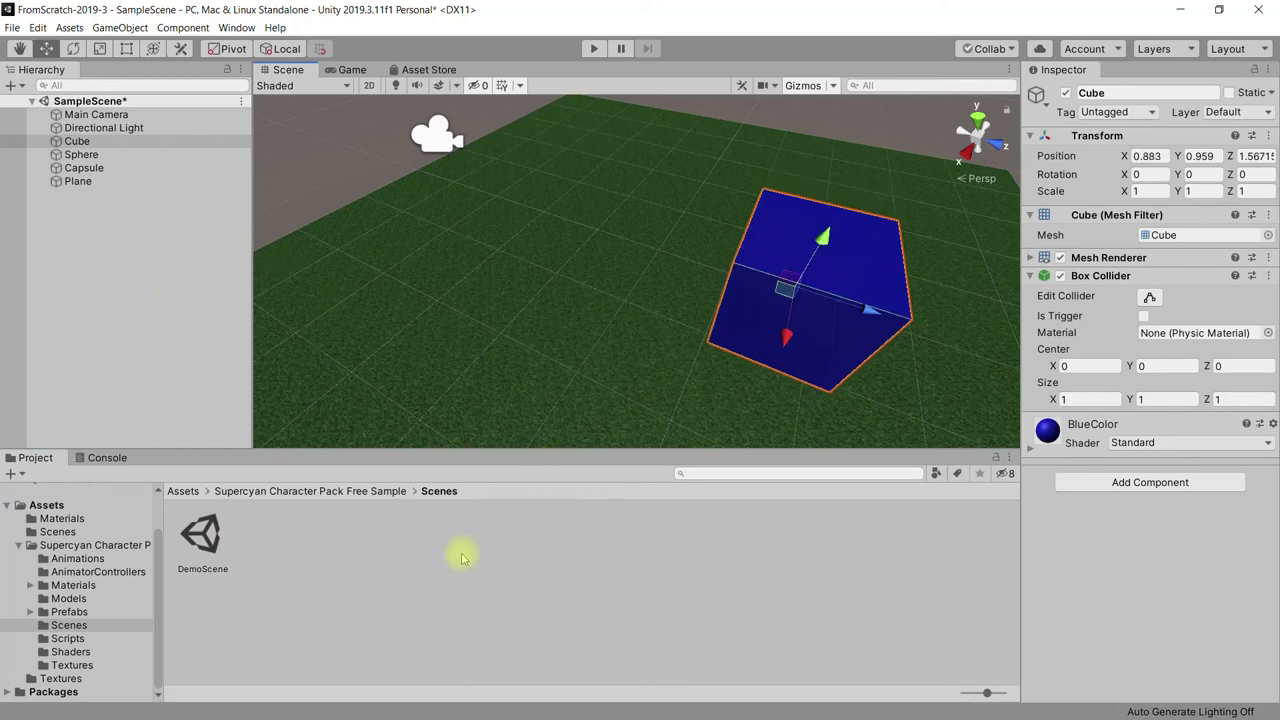
- Open DemoScene, saving SampleScene's changes, then play it once and stop
{"action": "double_click", "coordinate": [205, 538]}
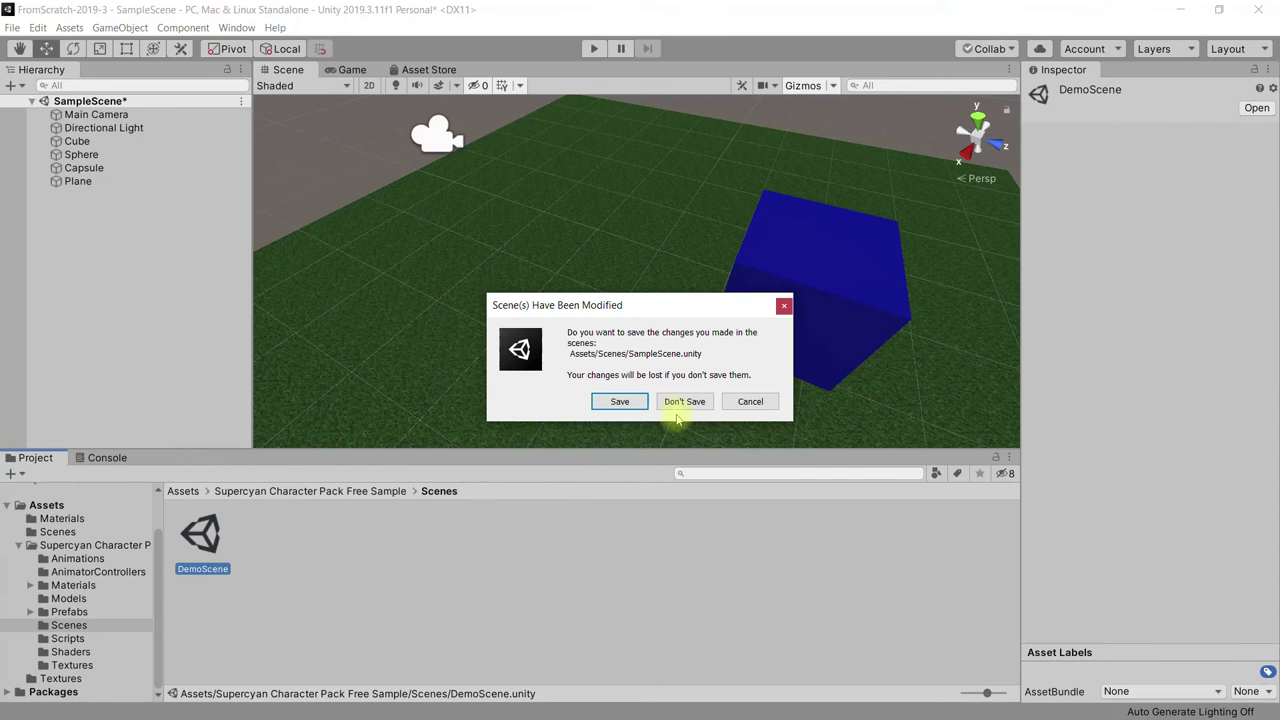
{"action": "left_click", "coordinate": [620, 402]}
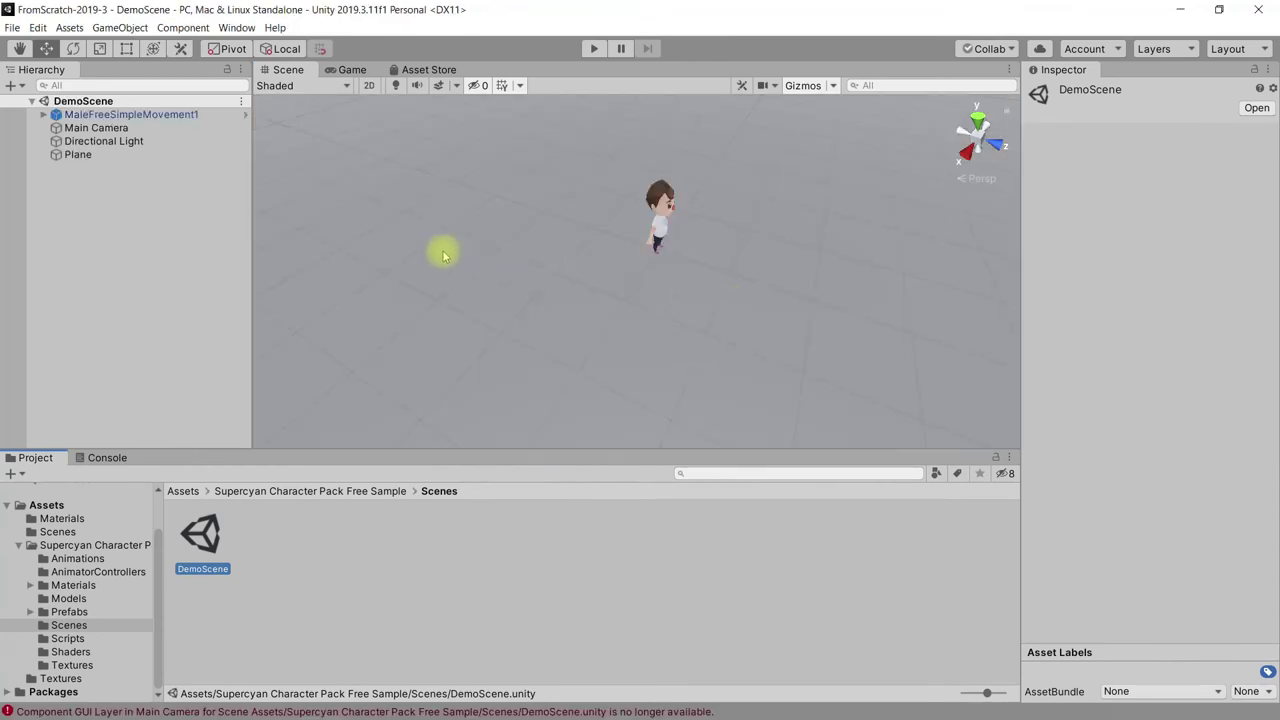
{"action": "left_click", "coordinate": [350, 69]}
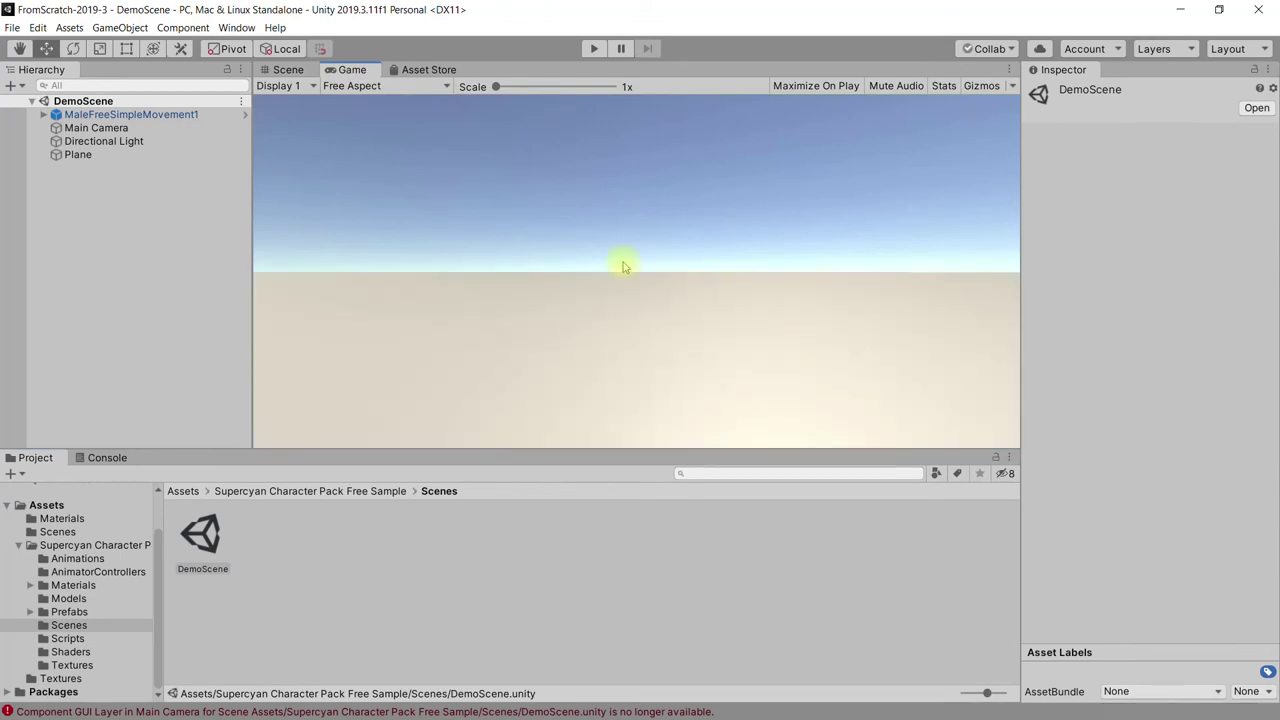
{"action": "left_click", "coordinate": [276, 70]}
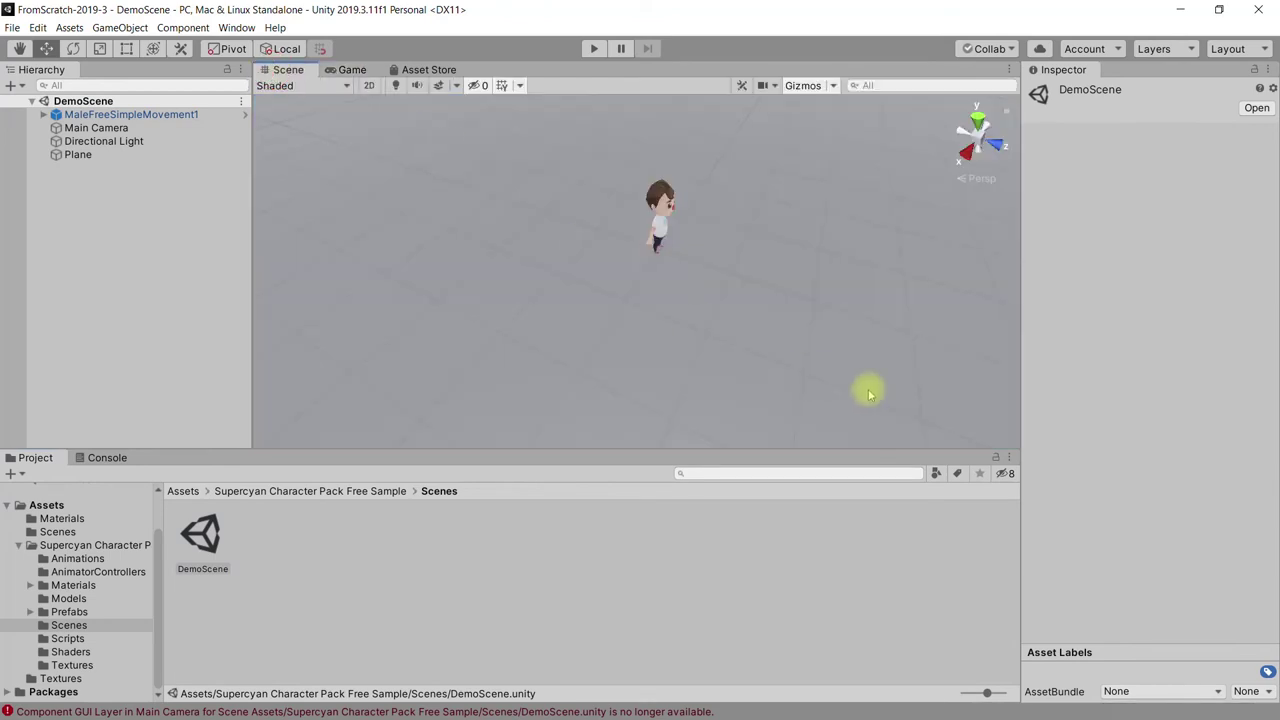
{"action": "left_click", "coordinate": [594, 48]}
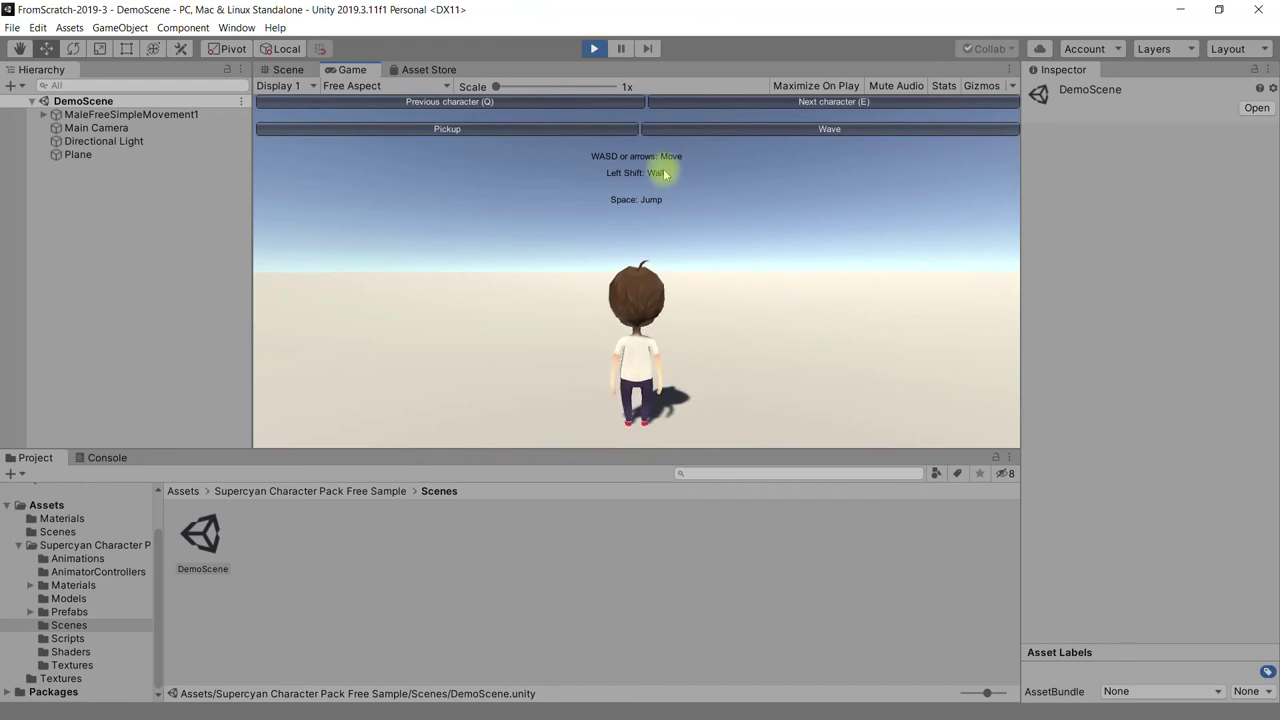
{"action": "left_click", "coordinate": [594, 48]}
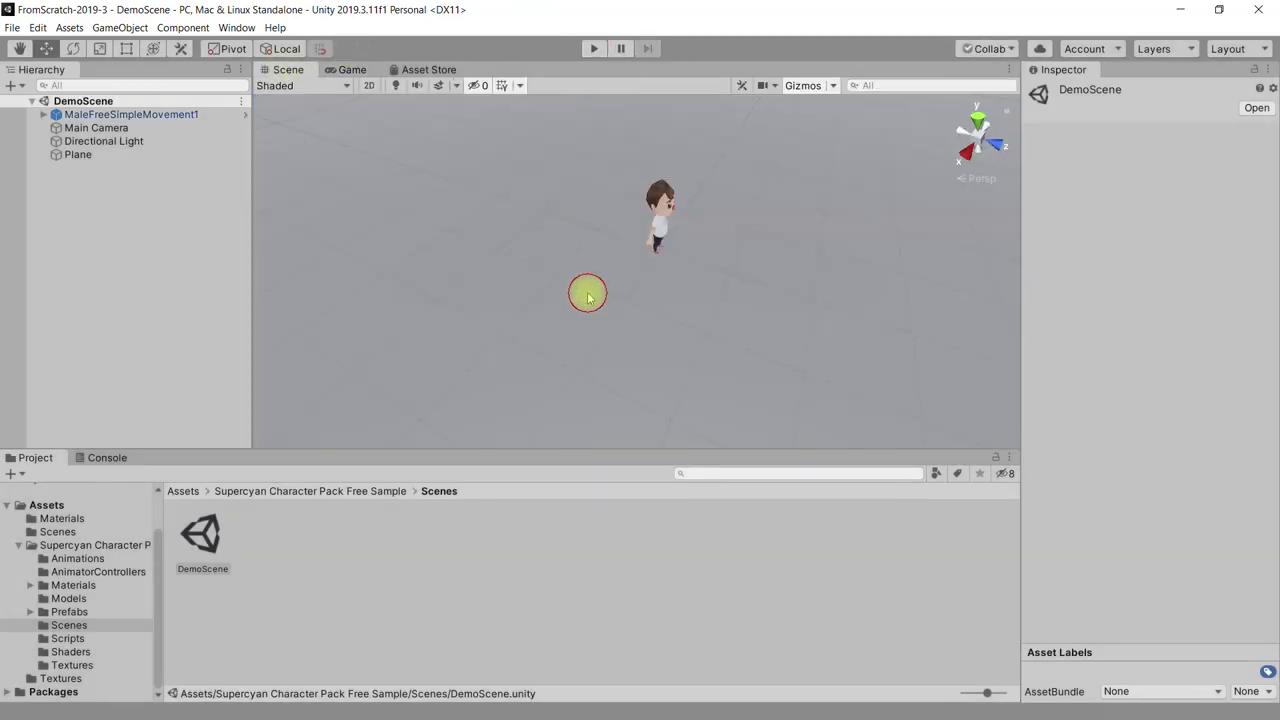
- Frame the ground Plane and the character in the Scene view
{"action": "scroll", "coordinate": [632, 308], "scroll_direction": "down", "scroll_amount": 3}
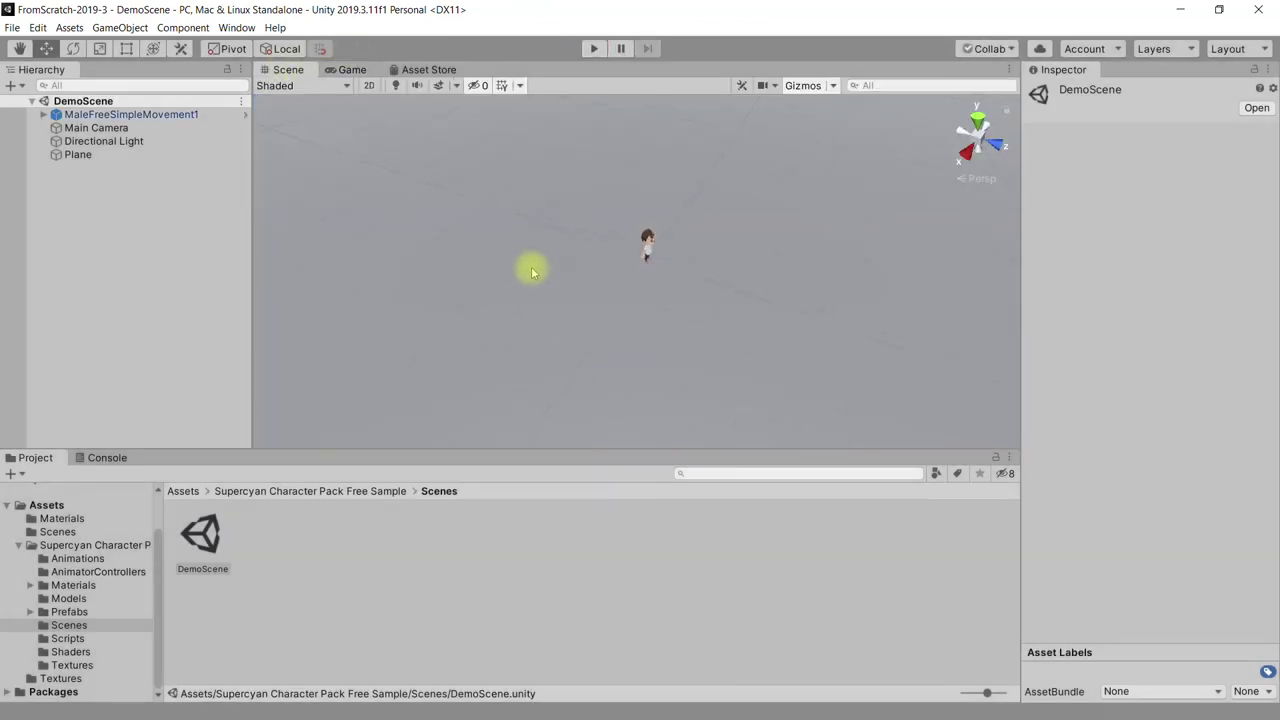
{"action": "double_click", "coordinate": [90, 154]}
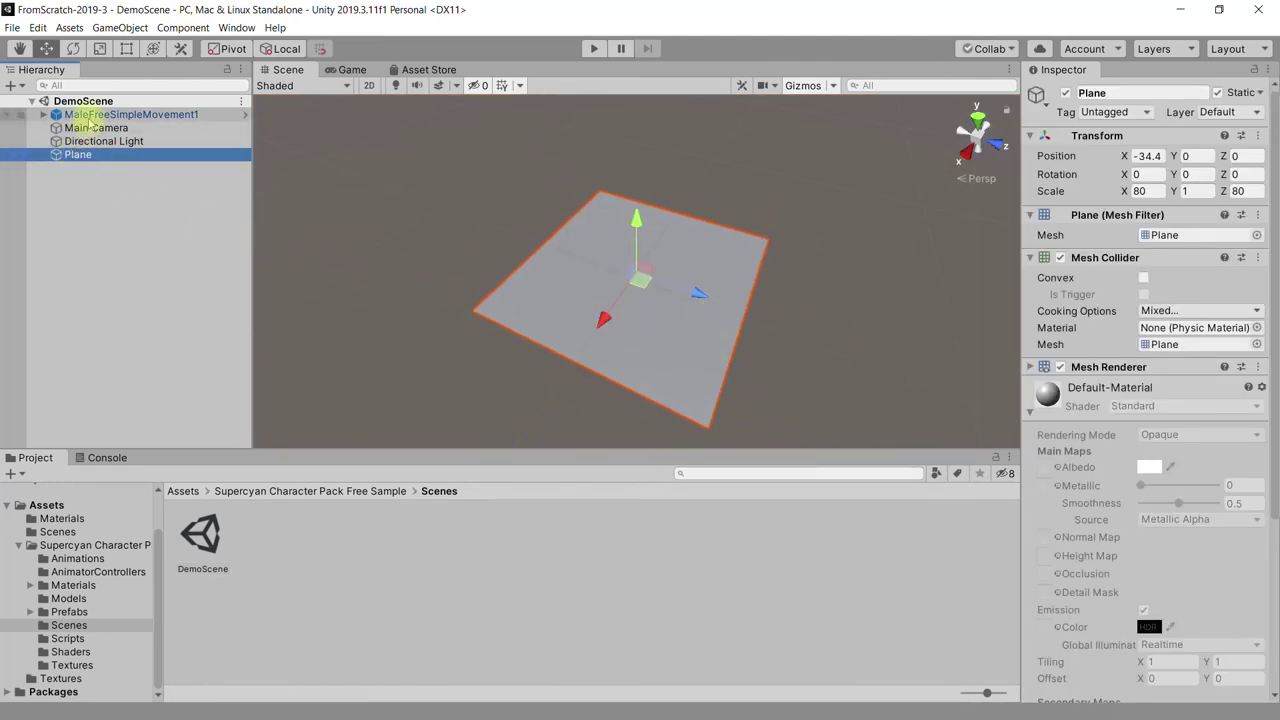
{"action": "double_click", "coordinate": [90, 117]}
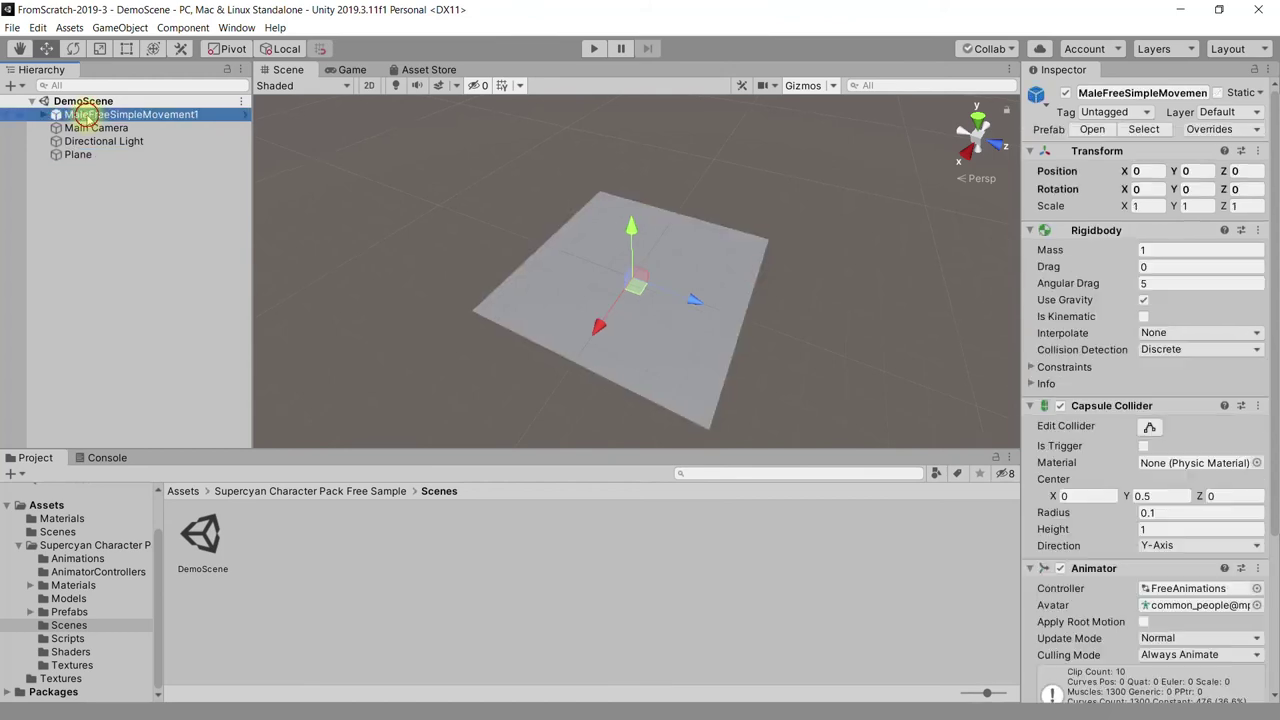
- Apply the Grass material from Assets/Materials to the ground Plane
{"action": "scroll", "coordinate": [589, 273], "scroll_direction": "down", "scroll_amount": 5}
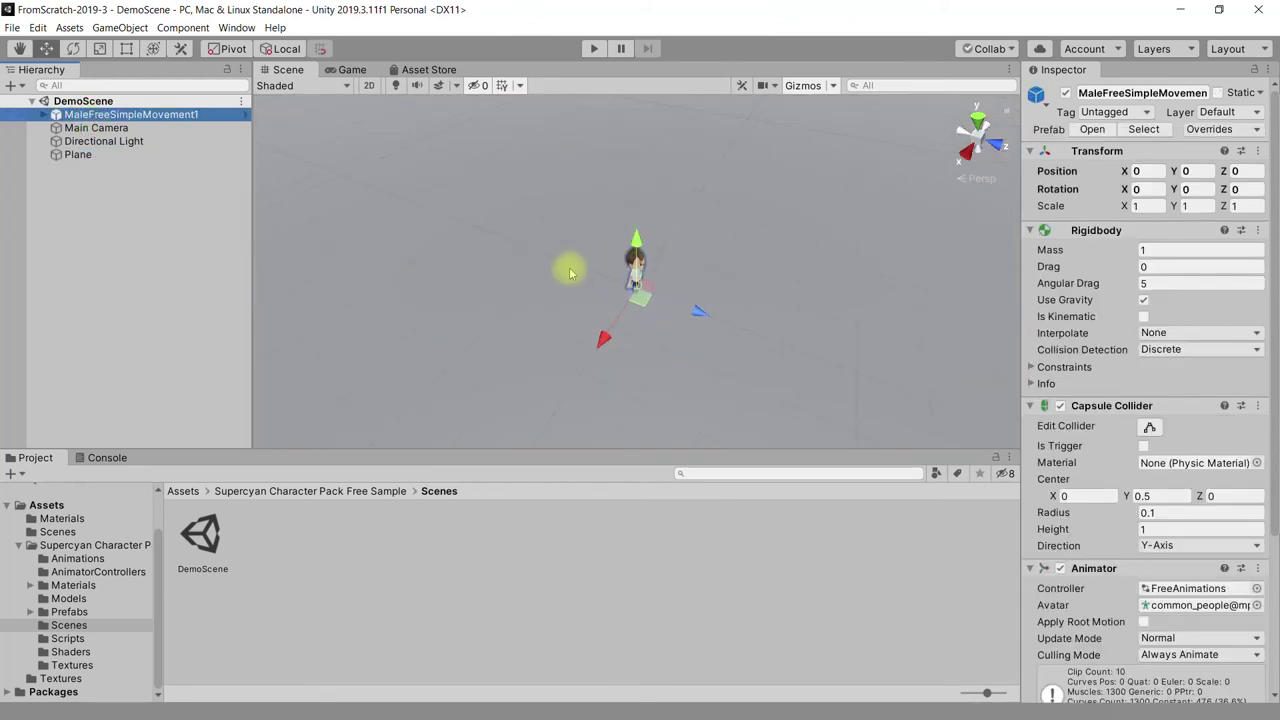
{"action": "left_click", "coordinate": [188, 496]}
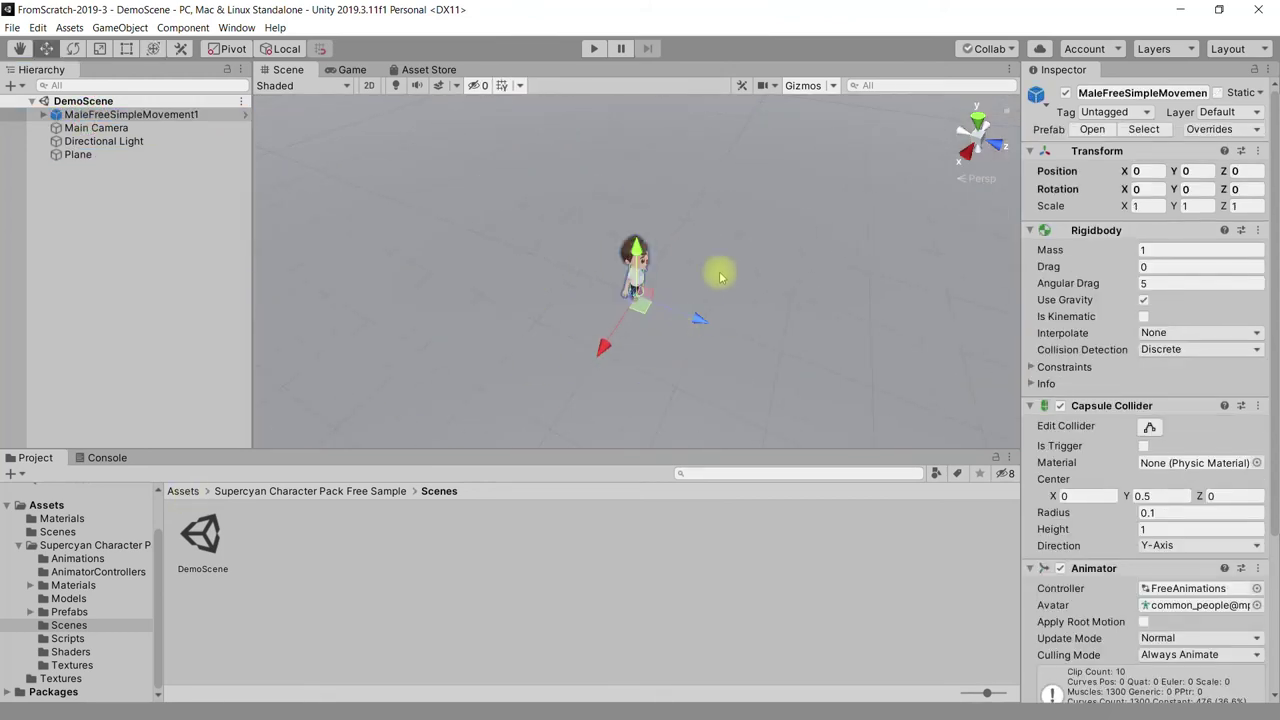
{"action": "left_click", "coordinate": [182, 491]}
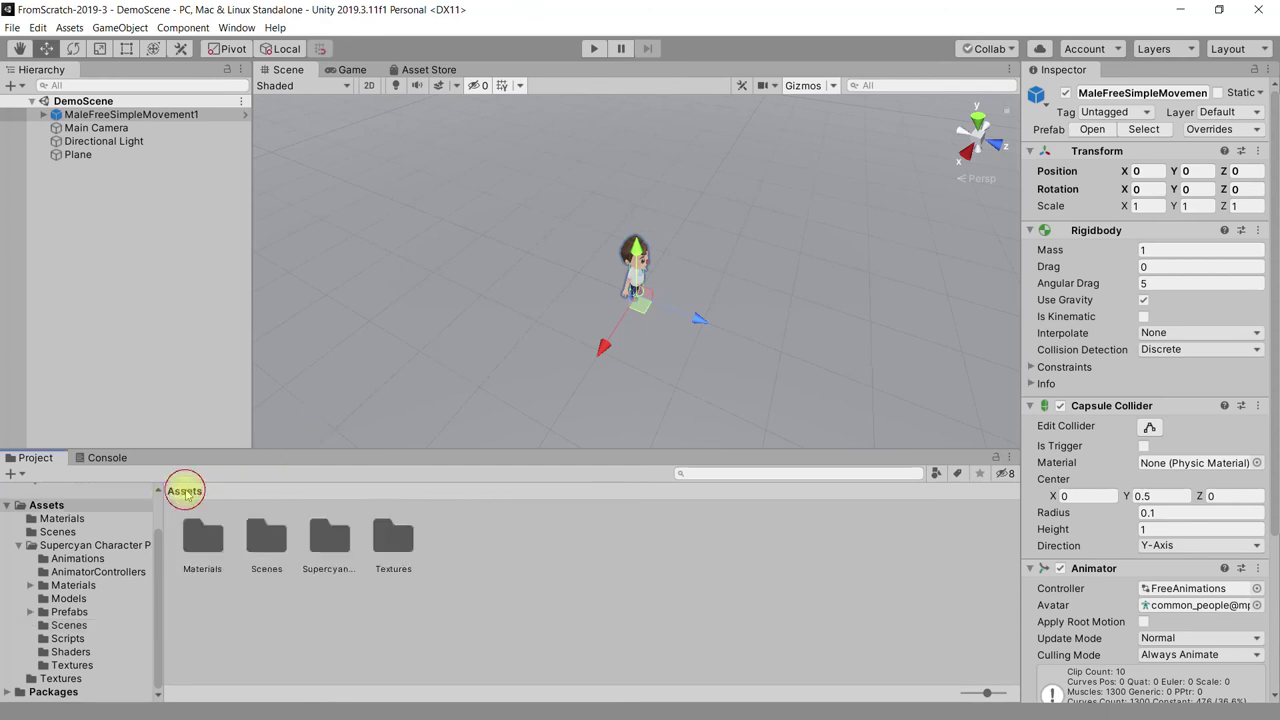
{"action": "double_click", "coordinate": [211, 536]}
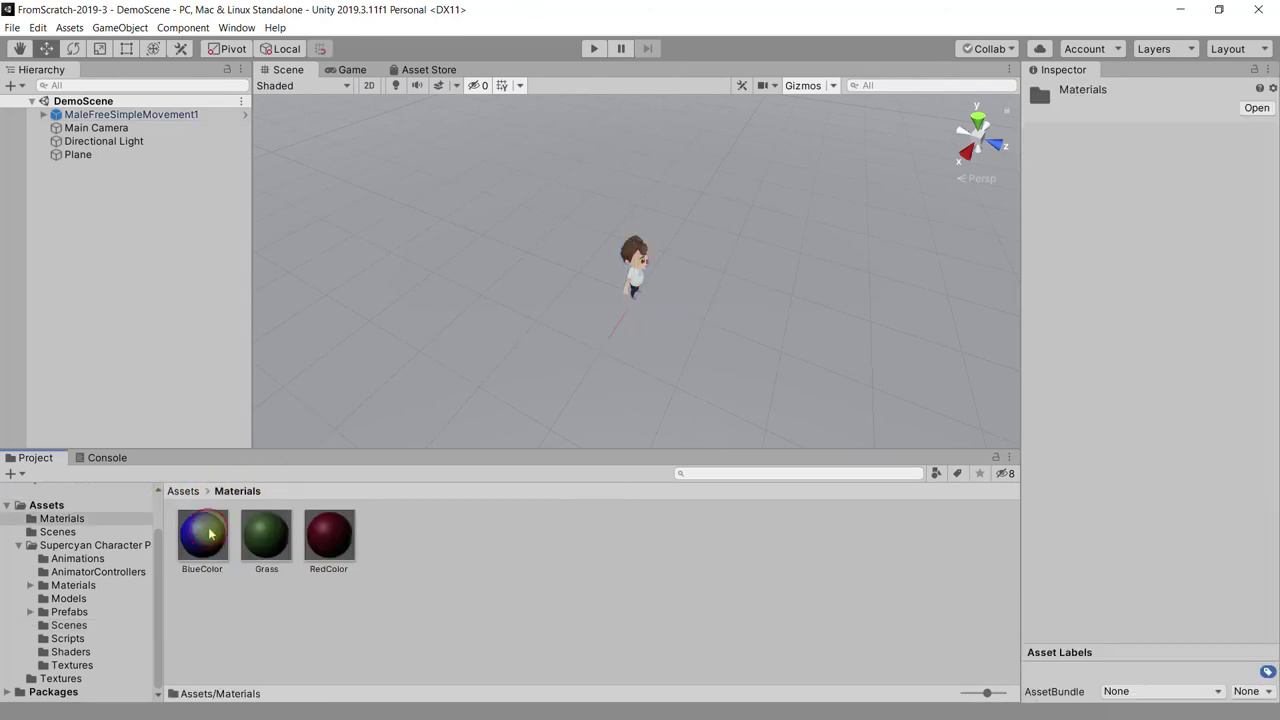
{"action": "left_click", "coordinate": [275, 570]}
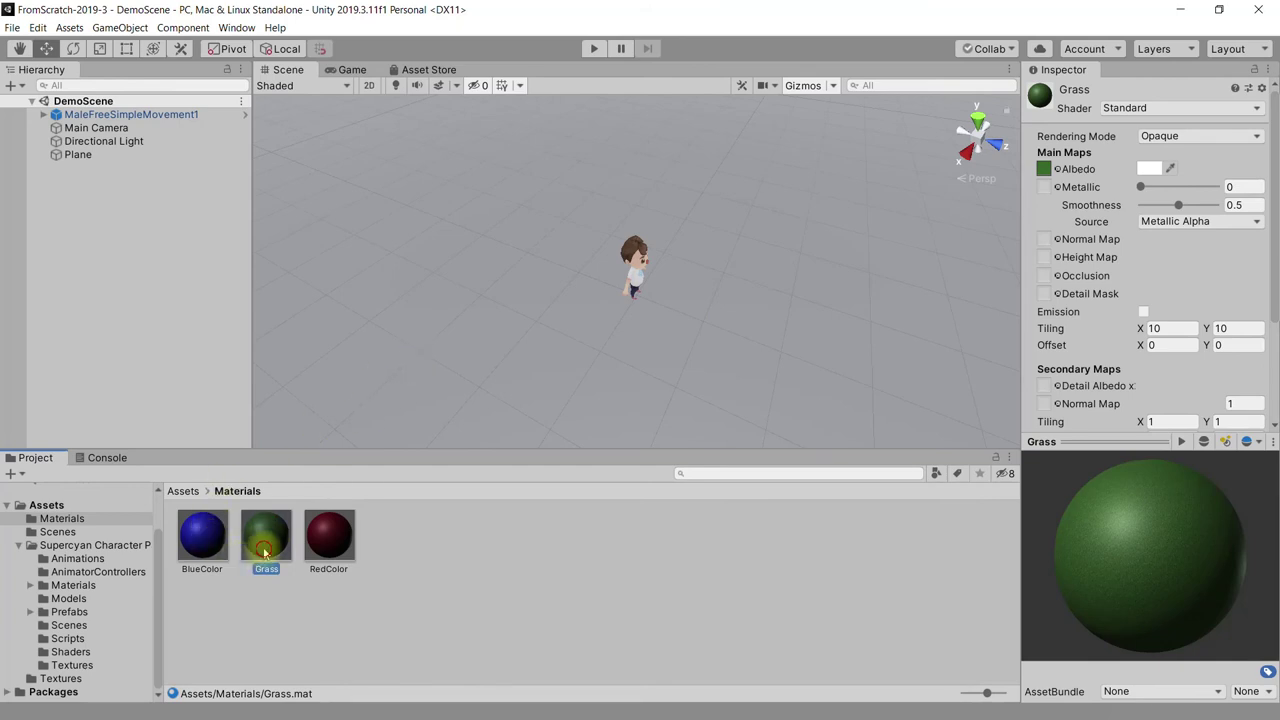
{"action": "left_click_drag", "start_coordinate": [250, 565], "coordinate": [357, 420]}
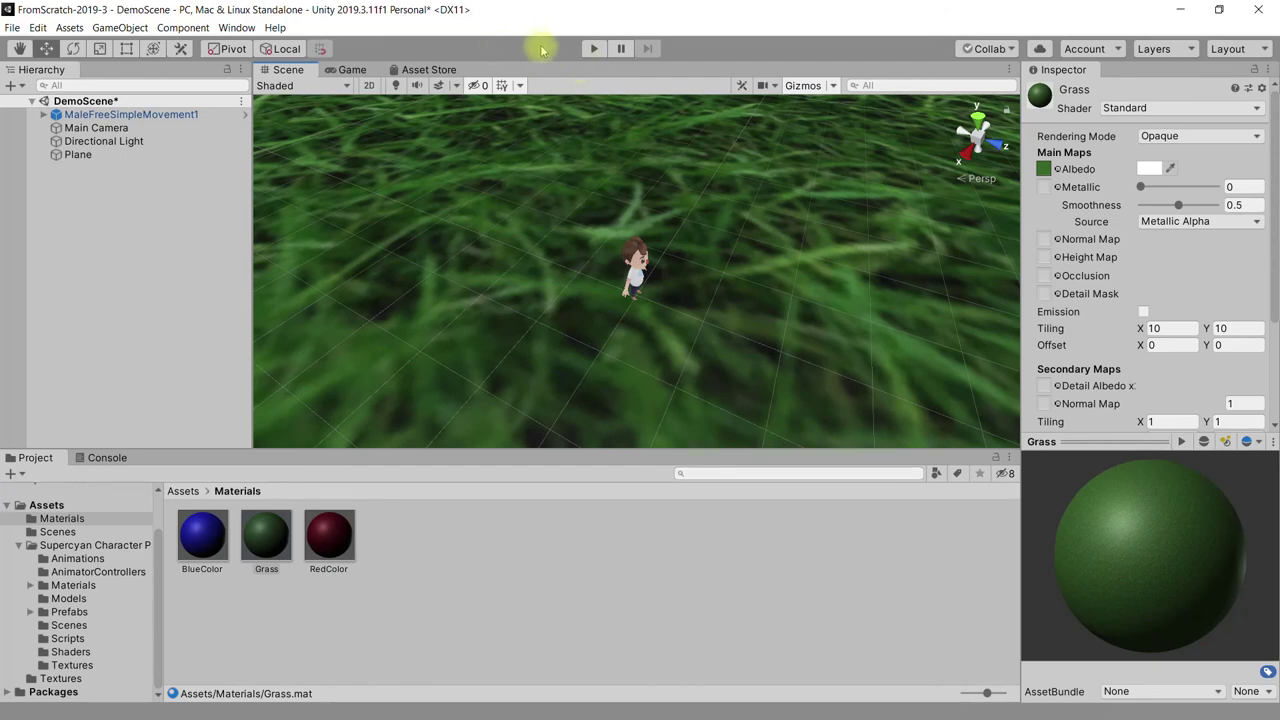
- Play the scene, run the character forward with W across the grass, then stop
{"action": "left_click", "coordinate": [592, 48]}
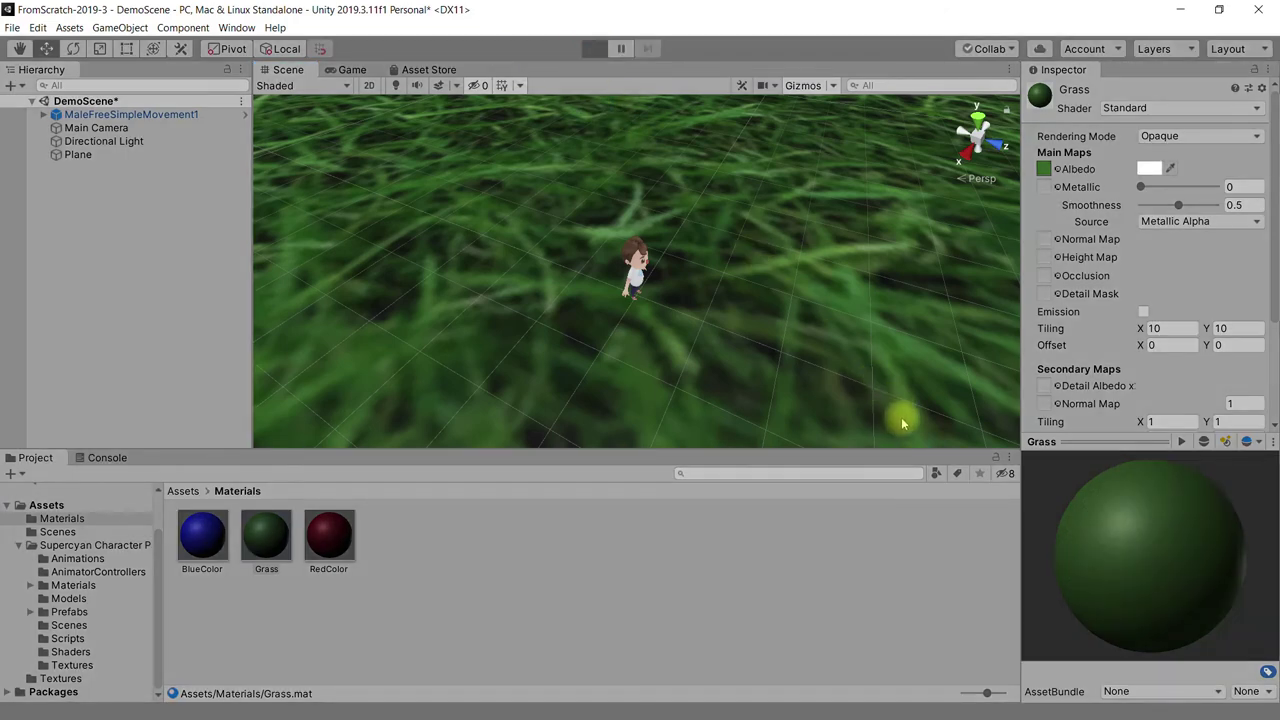
{"action": "key", "text": "w"}
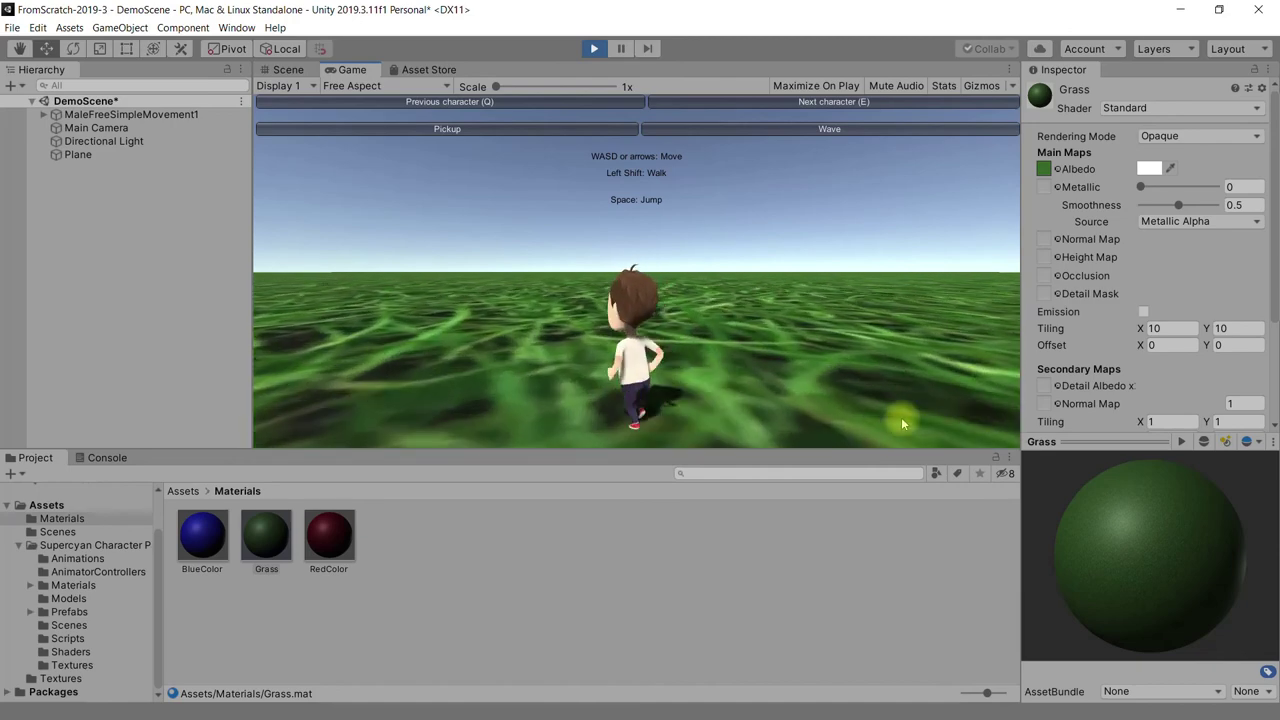
{"action": "left_click", "coordinate": [594, 48]}
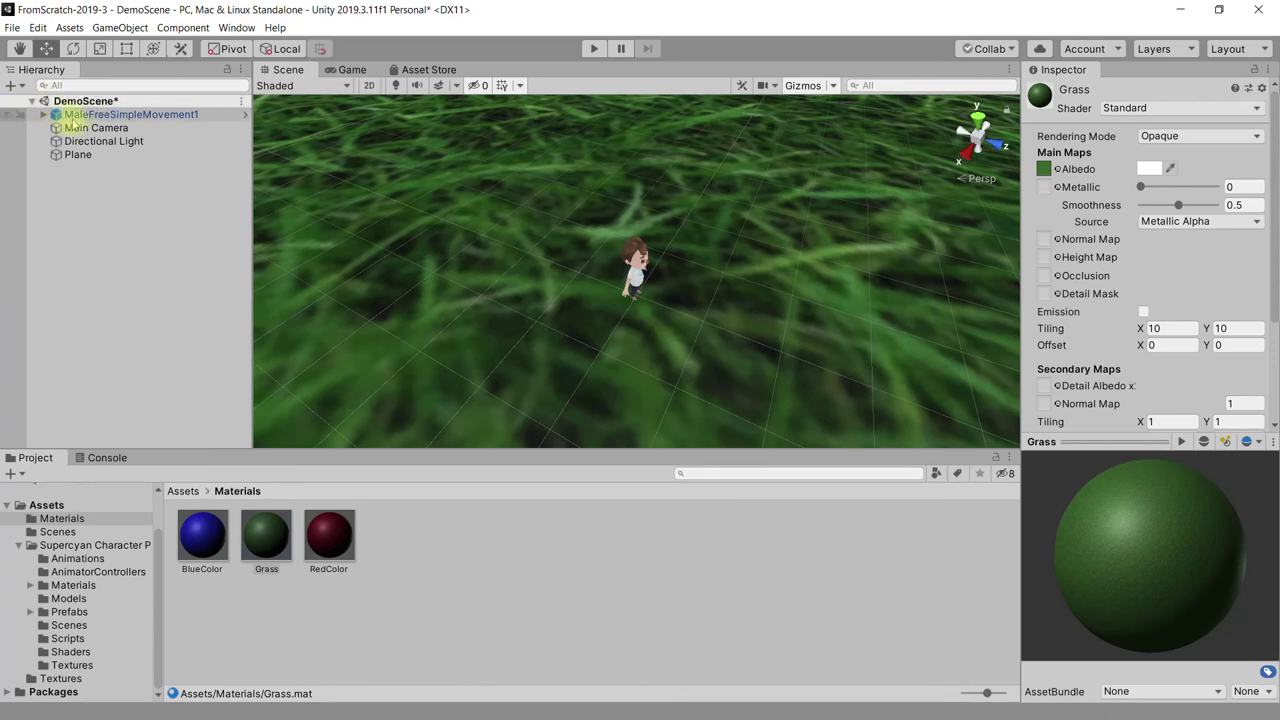
{"action": "left_click", "coordinate": [12, 27]}
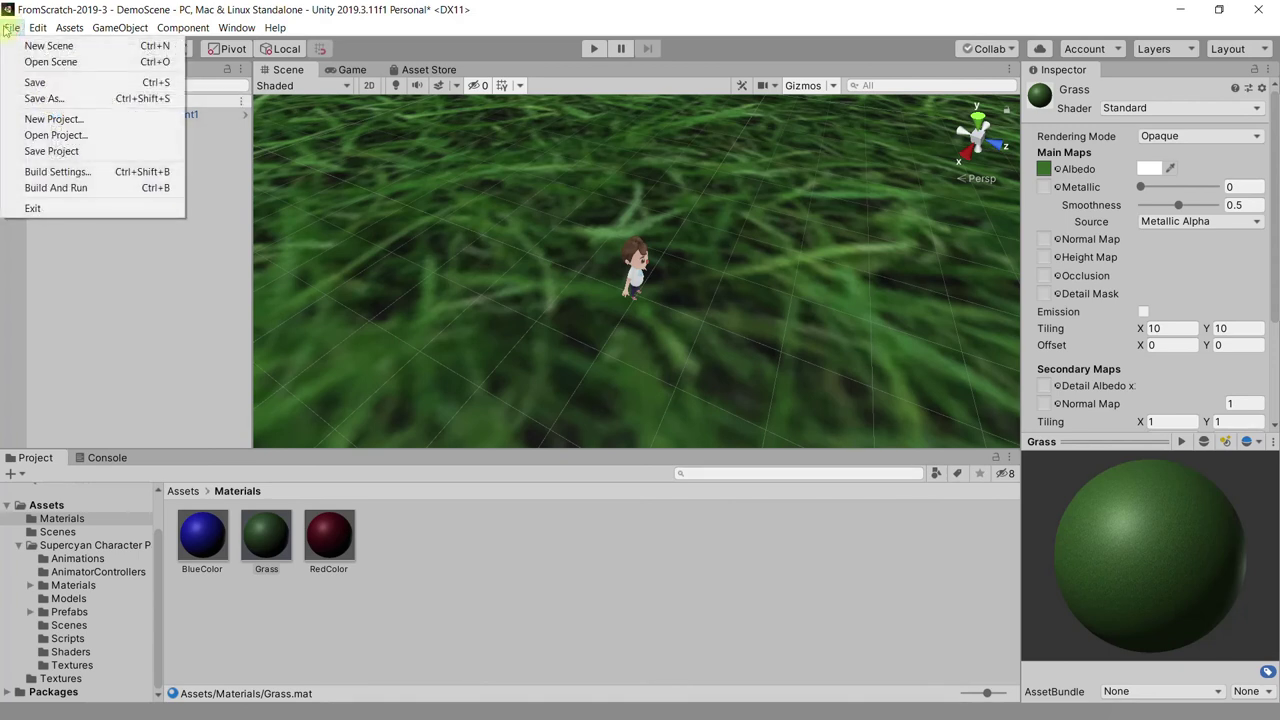
- Choose File > Save As to save the scene under a new name
{"action": "left_click", "coordinate": [44, 99]}
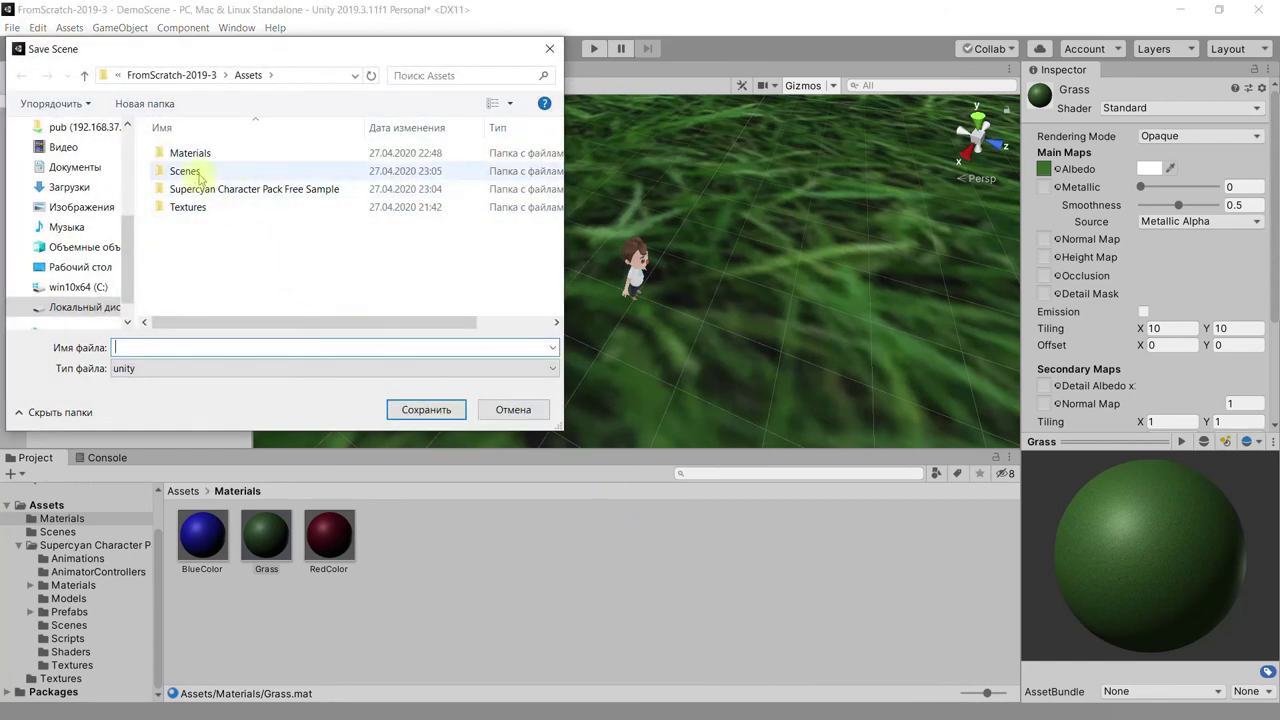
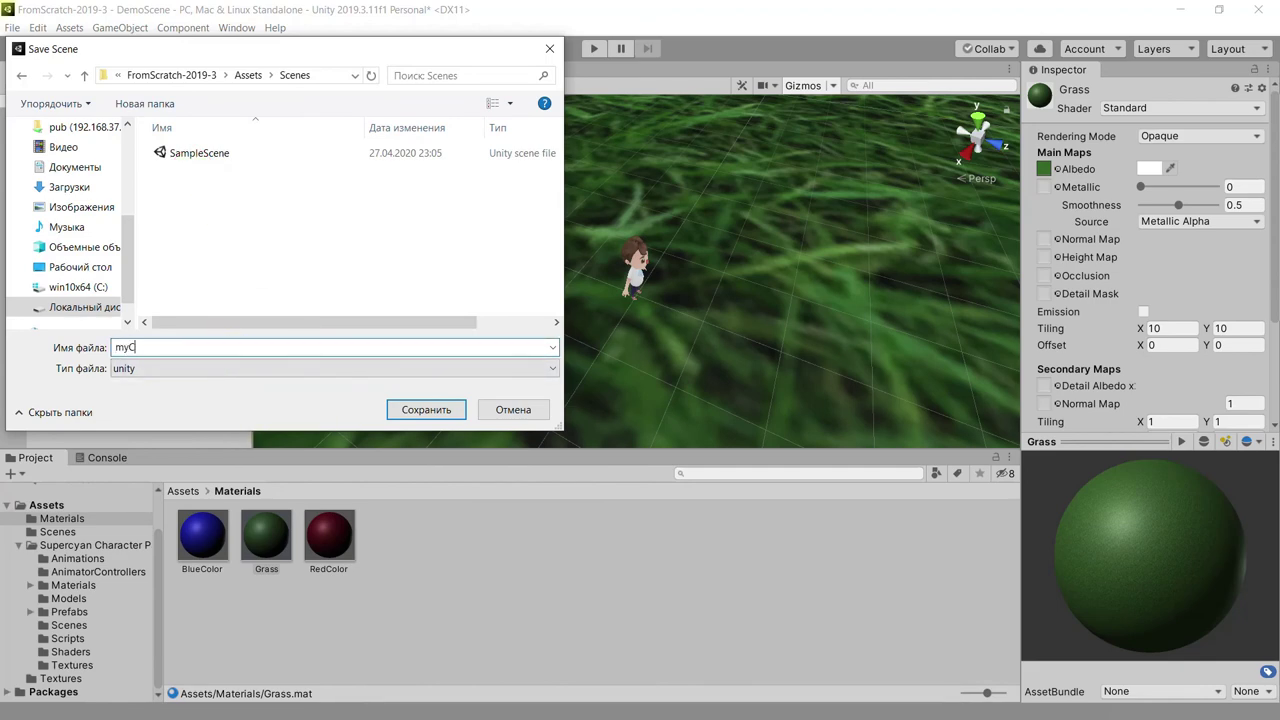
- Complete the scene file name as myCharacter and save it
{"action": "type", "text": "haracter"}
{"action": "left_click", "coordinate": [428, 409]}
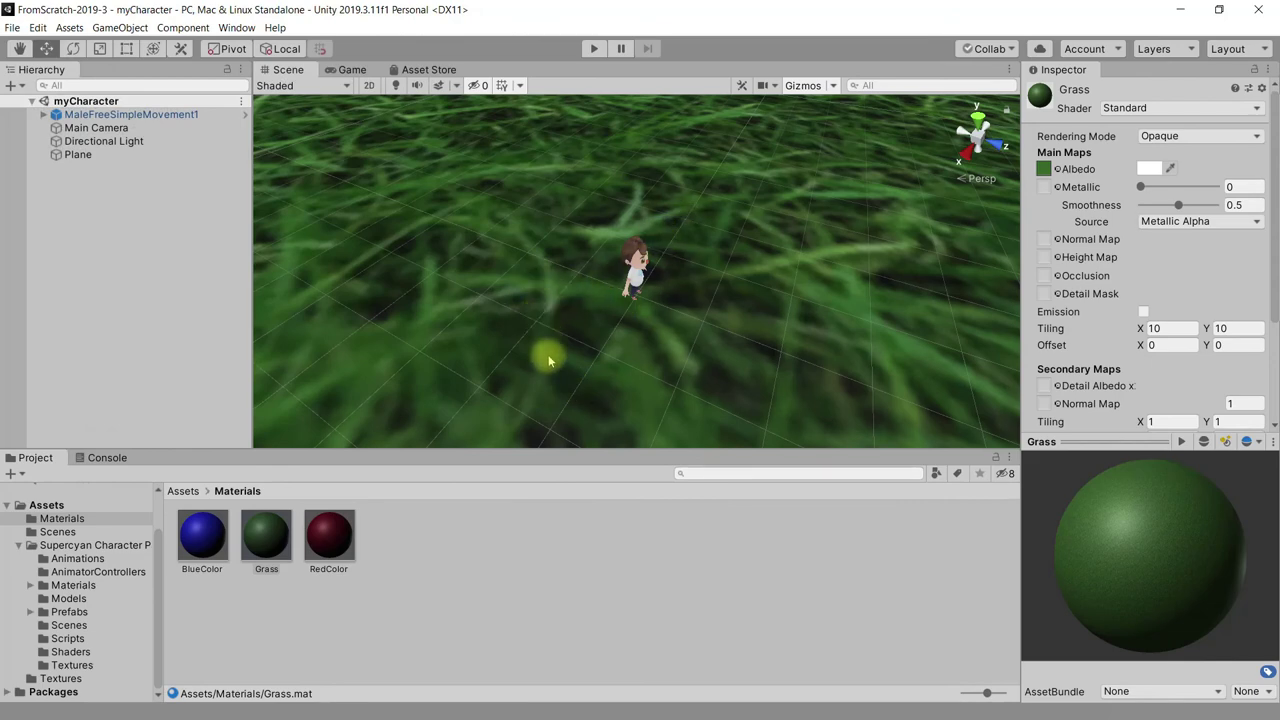
- Add a 3D Cube above the grass and apply the BlueColor material to it
{"action": "mouse_move", "coordinate": [543, 363]}
{"action": "left_mouse_down", "text": "alt"}
{"action": "mouse_move", "coordinate": [562, 307]}
{"action": "mouse_move", "coordinate": [509, 294]}
{"action": "left_mouse_up", "text": "alt"}
{"action": "right_click", "coordinate": [116, 243]}
{"action": "mouse_move", "coordinate": [212, 396]}
{"action": "left_click", "coordinate": [293, 396]}
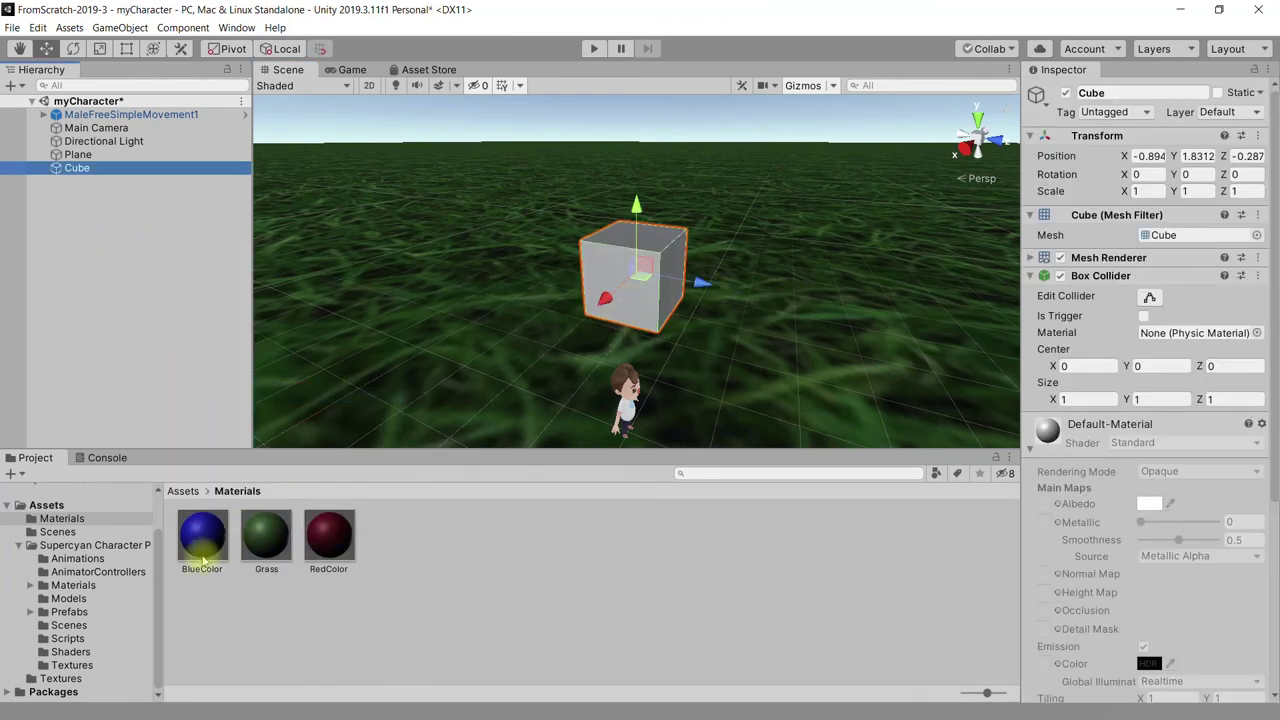
{"action": "left_click_drag", "start_coordinate": [202, 537], "coordinate": [612, 290]}
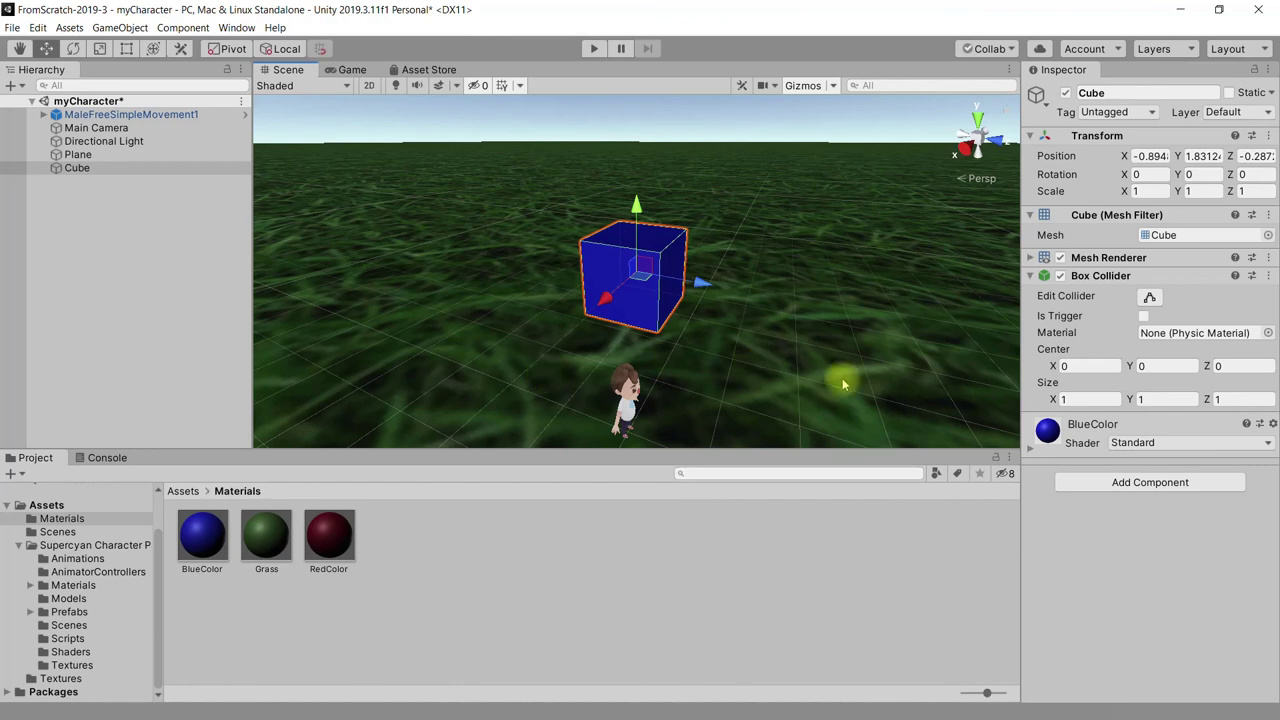
{"action": "middle_click_drag", "start_coordinate": [823, 366], "coordinate": [712, 277]}
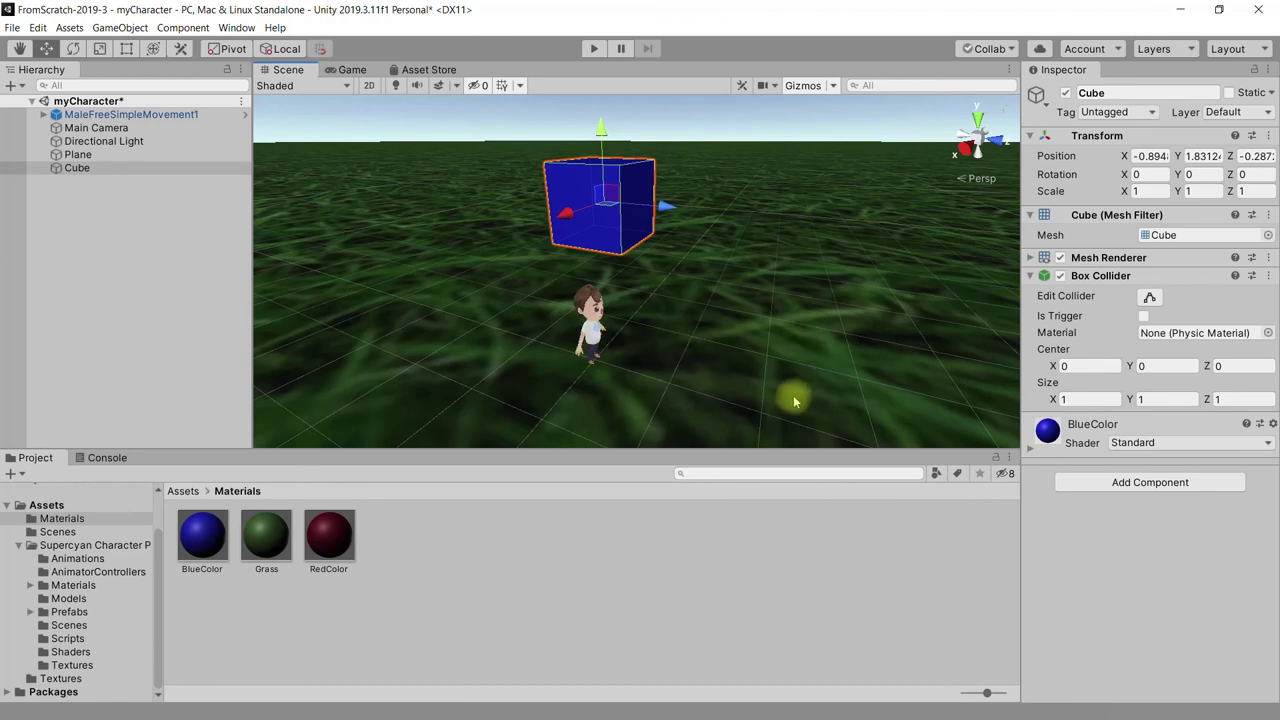
- Open the Asset Store results and remove the Humanoids filter to list all 5941 free assets
{"action": "left_click", "coordinate": [416, 69]}
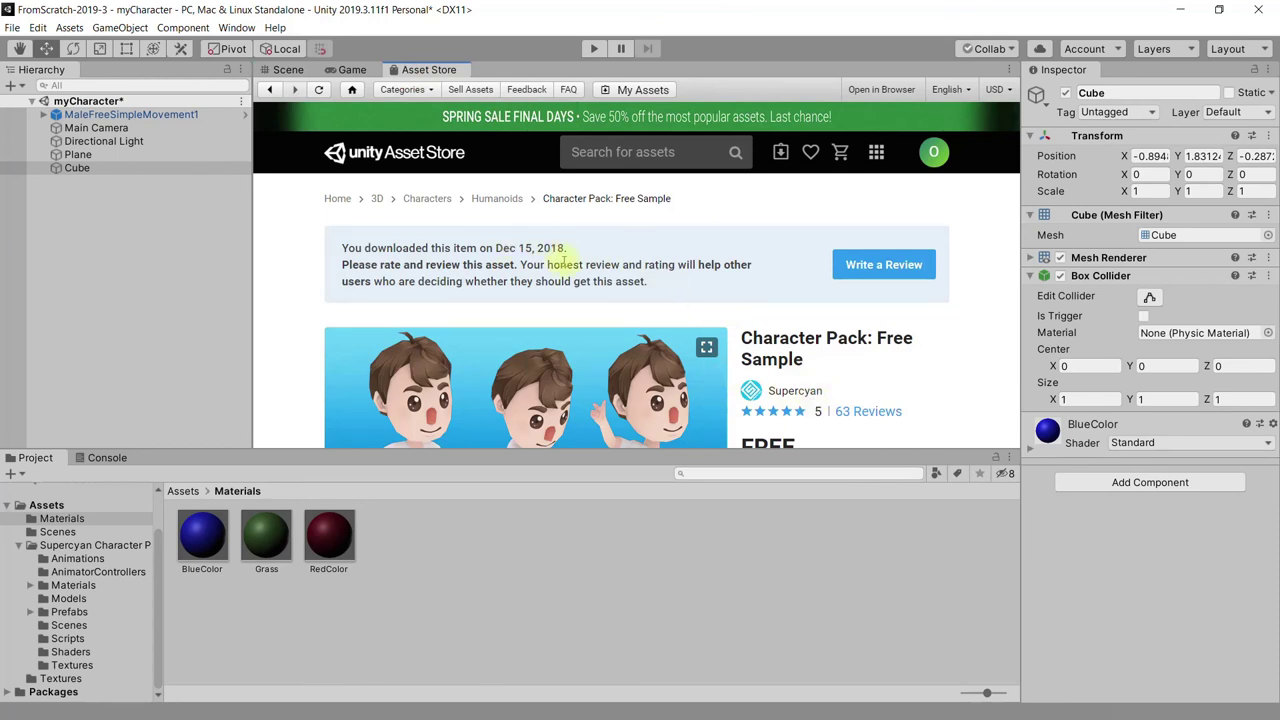
{"action": "left_click", "coordinate": [270, 89]}
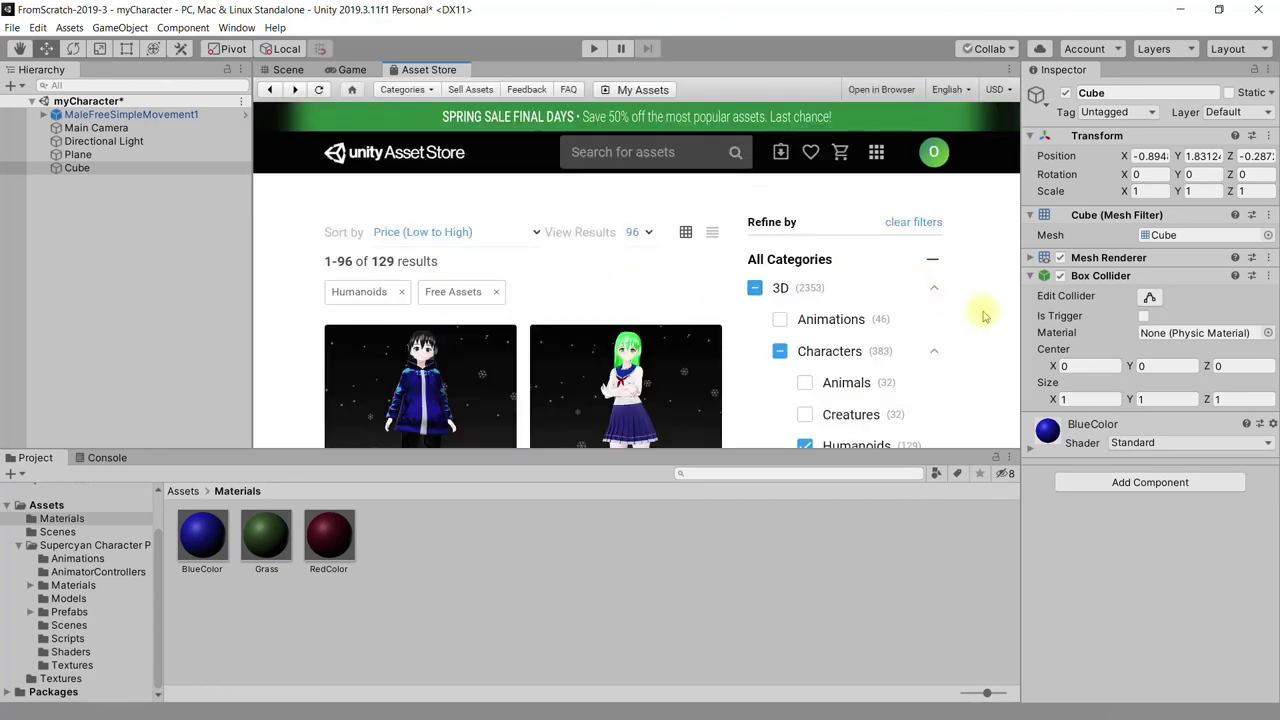
{"action": "scroll", "coordinate": [983, 317], "scroll_direction": "down", "scroll_amount": 1}
{"action": "left_click", "coordinate": [784, 289]}
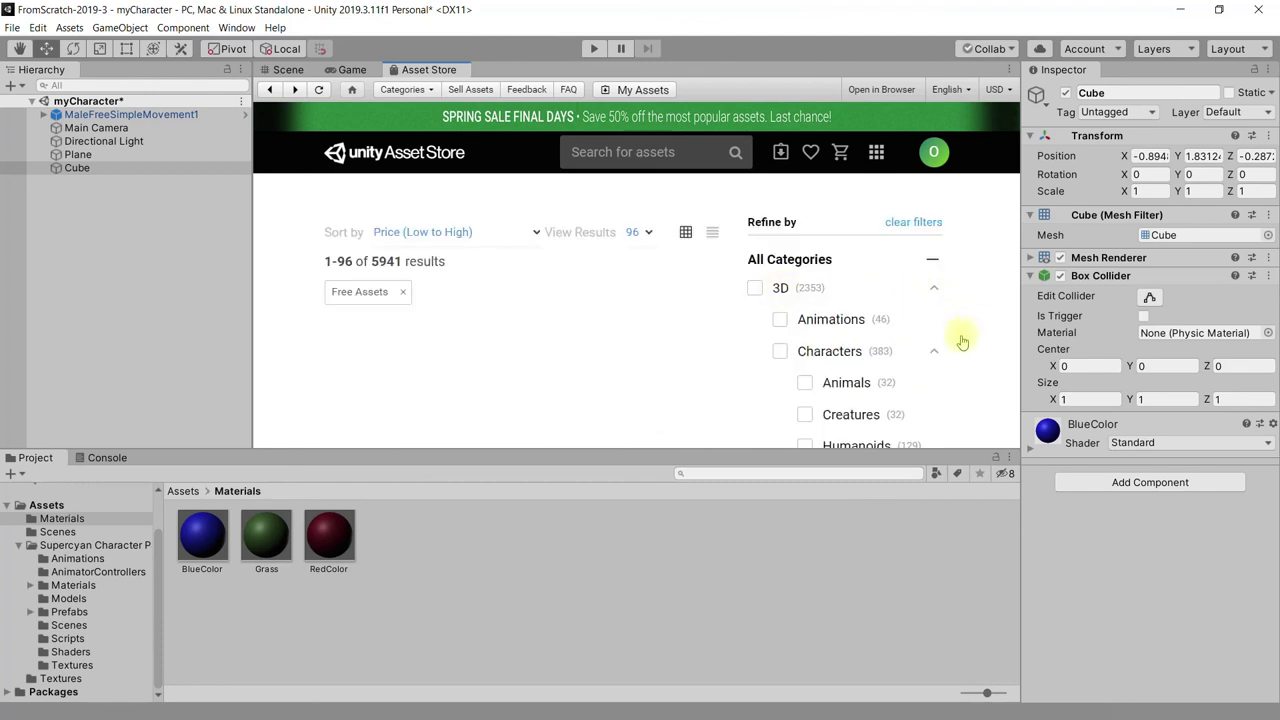
- Collapse the Characters category and expand Environments to view its subcategories
{"action": "scroll", "coordinate": [958, 338], "scroll_direction": "down", "scroll_amount": 2}
{"action": "left_click", "coordinate": [933, 218]}
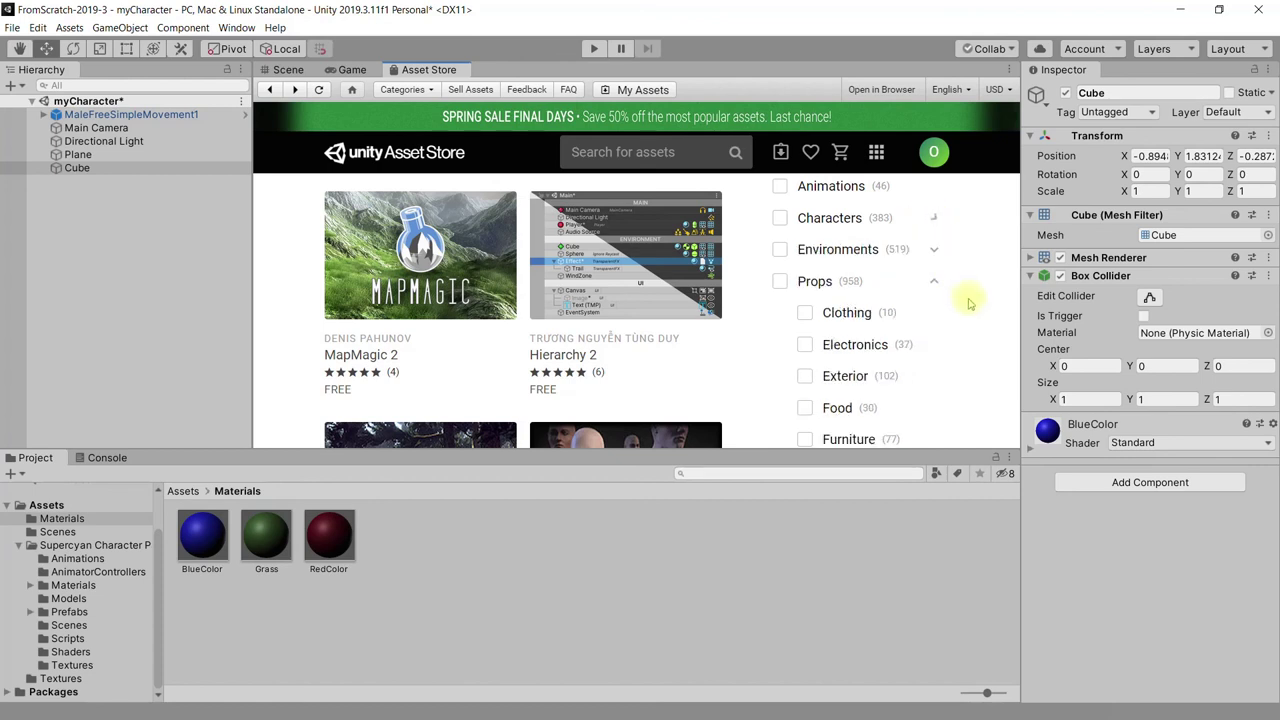
{"action": "left_click", "coordinate": [934, 250]}
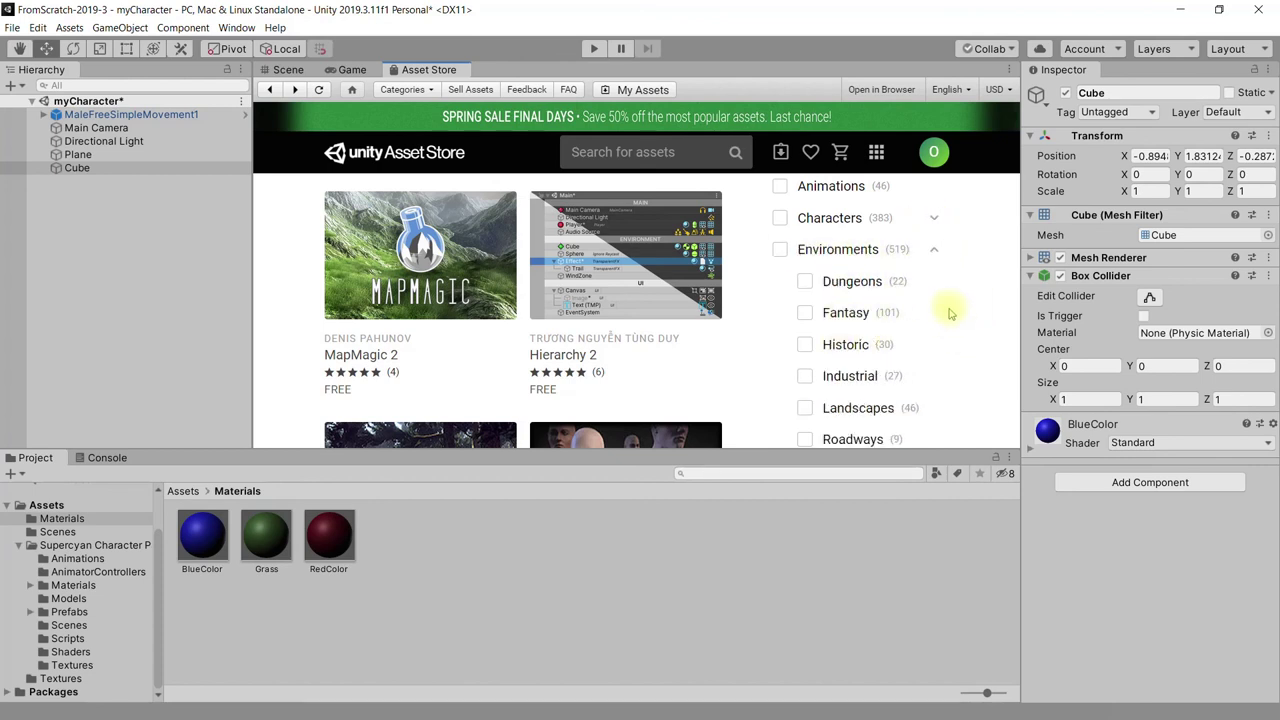
{"action": "scroll", "coordinate": [962, 347], "scroll_direction": "down", "scroll_amount": 1}
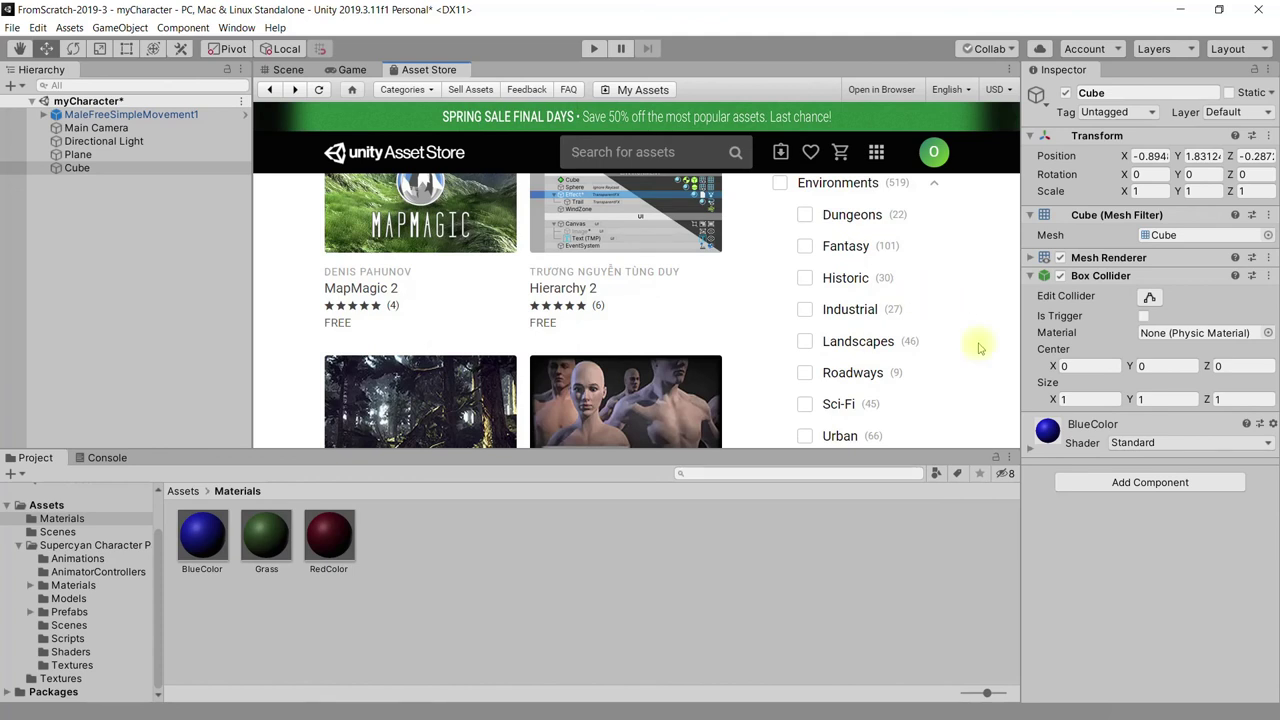
{"action": "scroll", "coordinate": [974, 343], "scroll_direction": "up", "scroll_amount": 1}
{"action": "scroll", "coordinate": [974, 343], "scroll_direction": "up", "scroll_amount": 1}
{"action": "scroll", "coordinate": [978, 346], "scroll_direction": "up", "scroll_amount": 1}
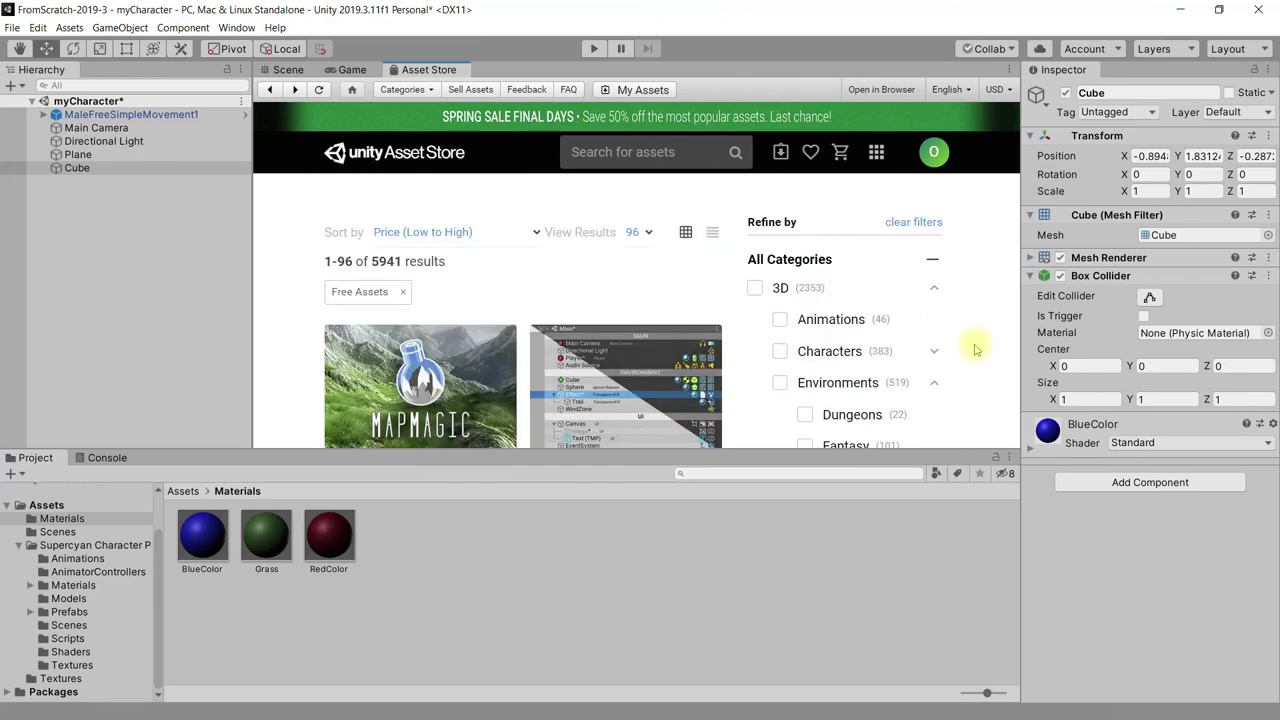